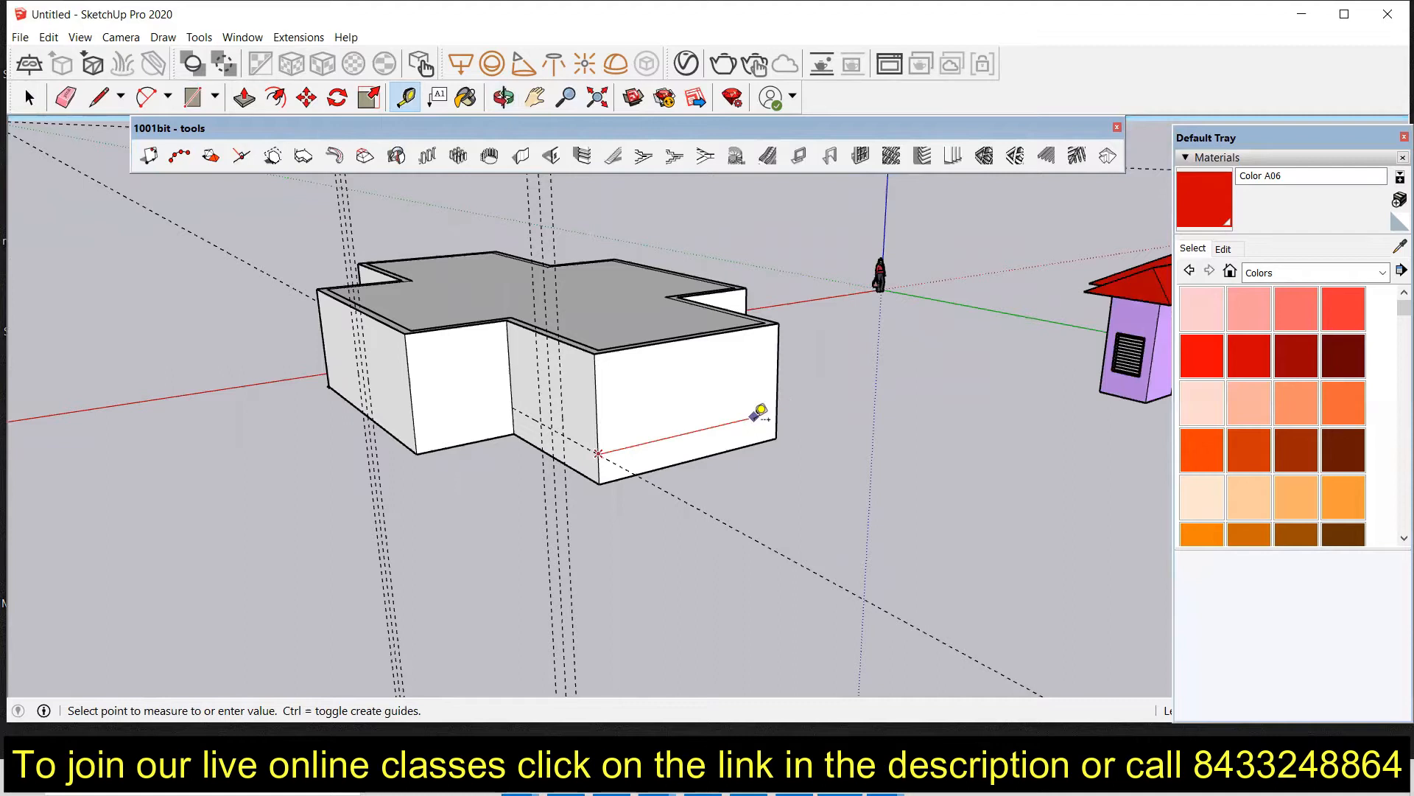
Step: Place a guide line along the base of the right wing's front wall
left_click(755, 409)
left_click(670, 463)
left_click(610, 440)
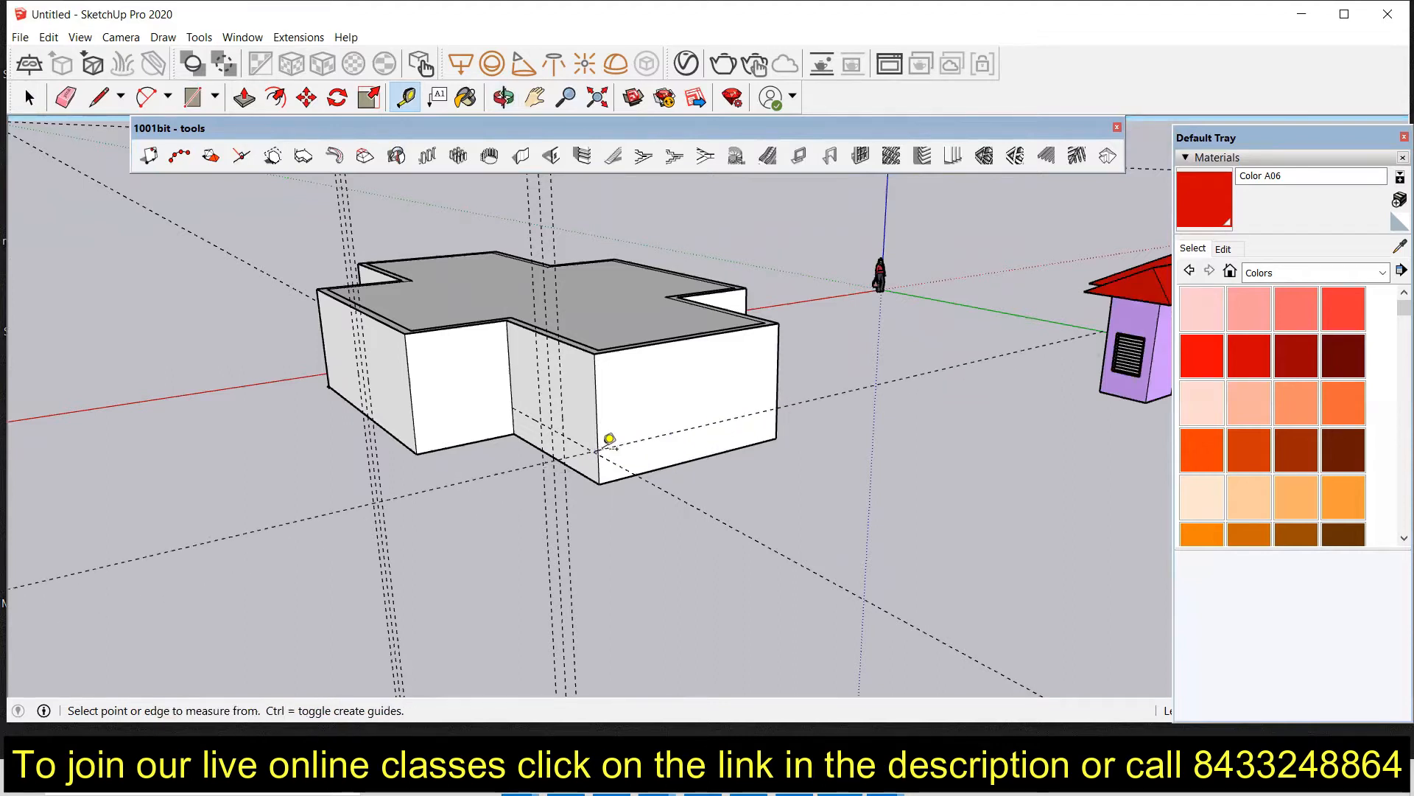
Step: Add a horizontal guide about 4' above the base of the inner corner wall
middle_click_drag(725, 454, 378, 453)
scroll(620, 387, "up", 4)
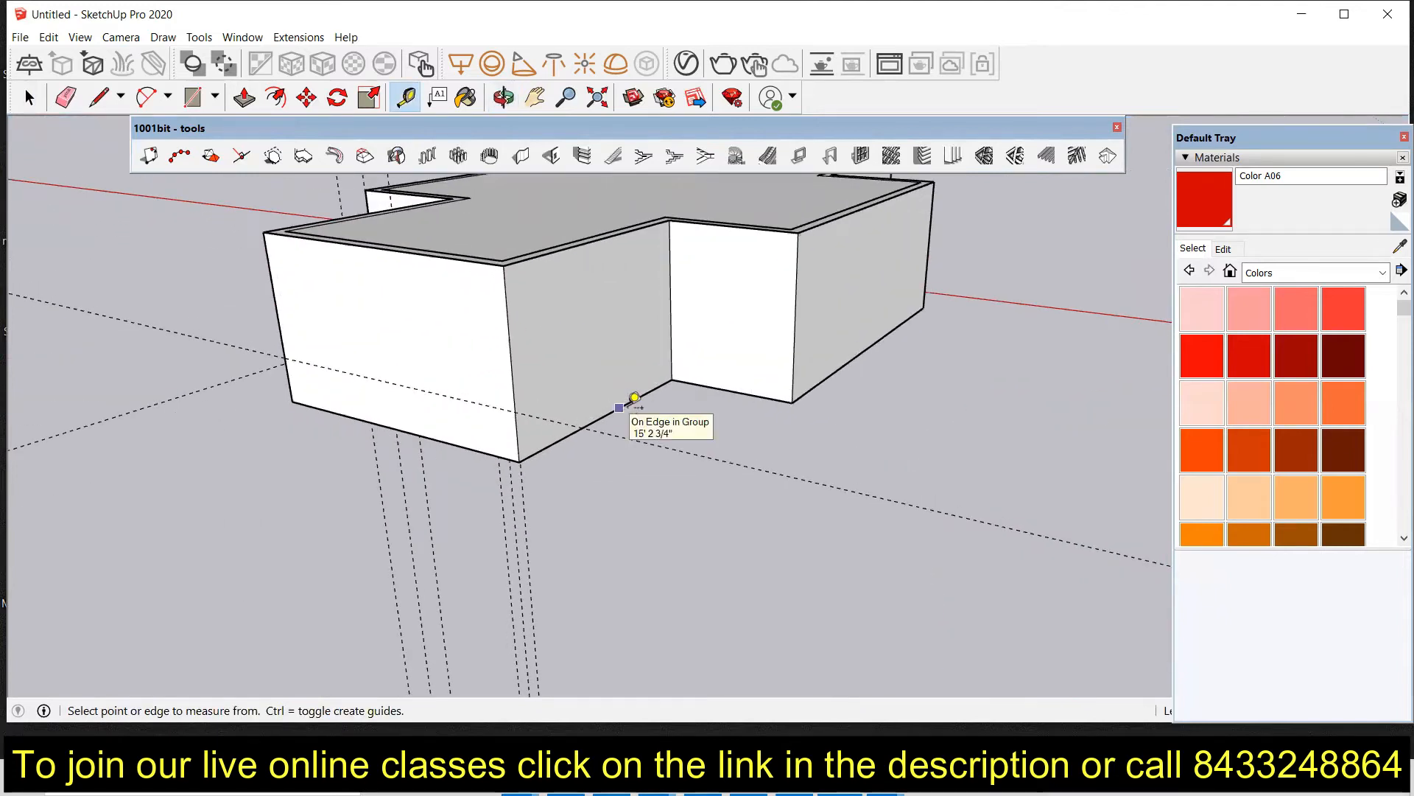
left_click(624, 404)
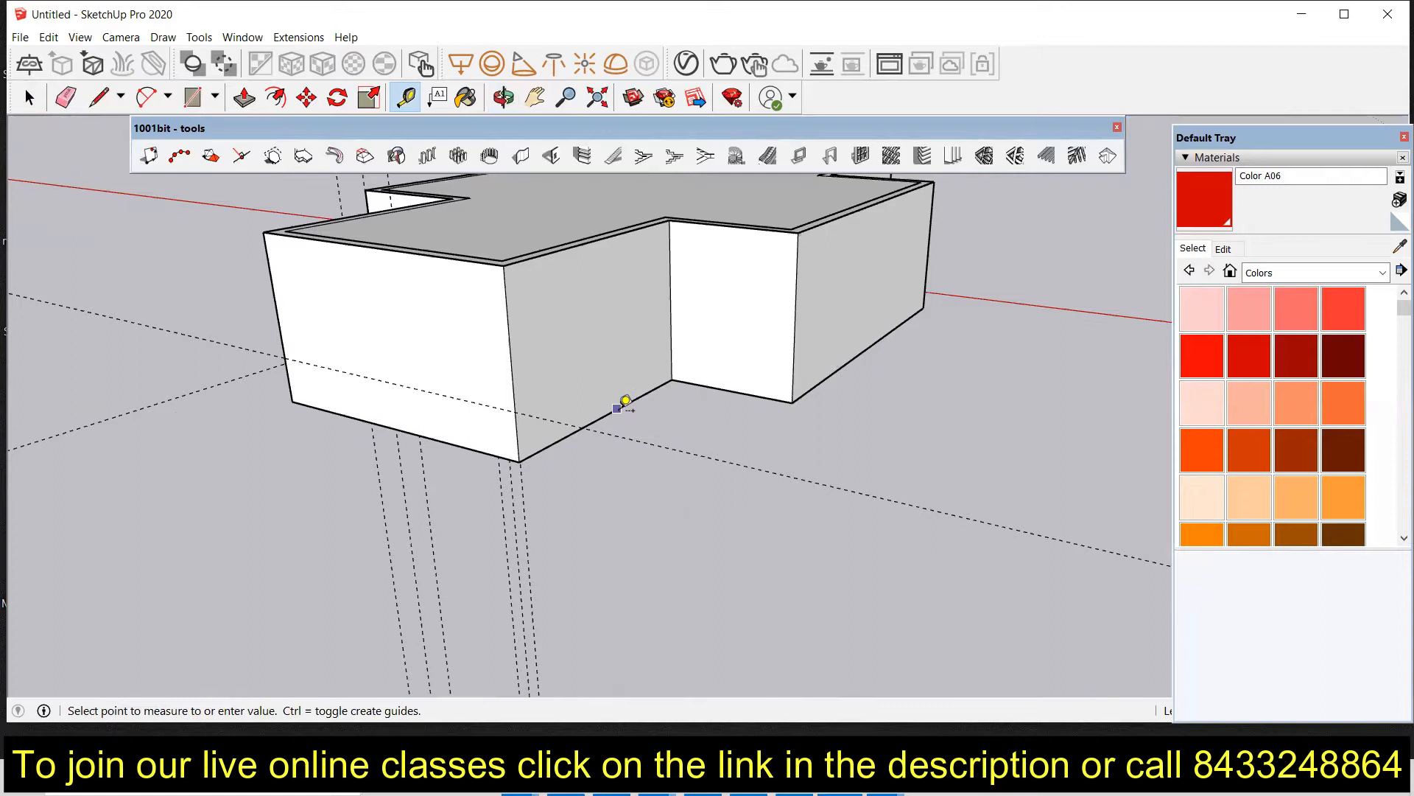
left_click(602, 343)
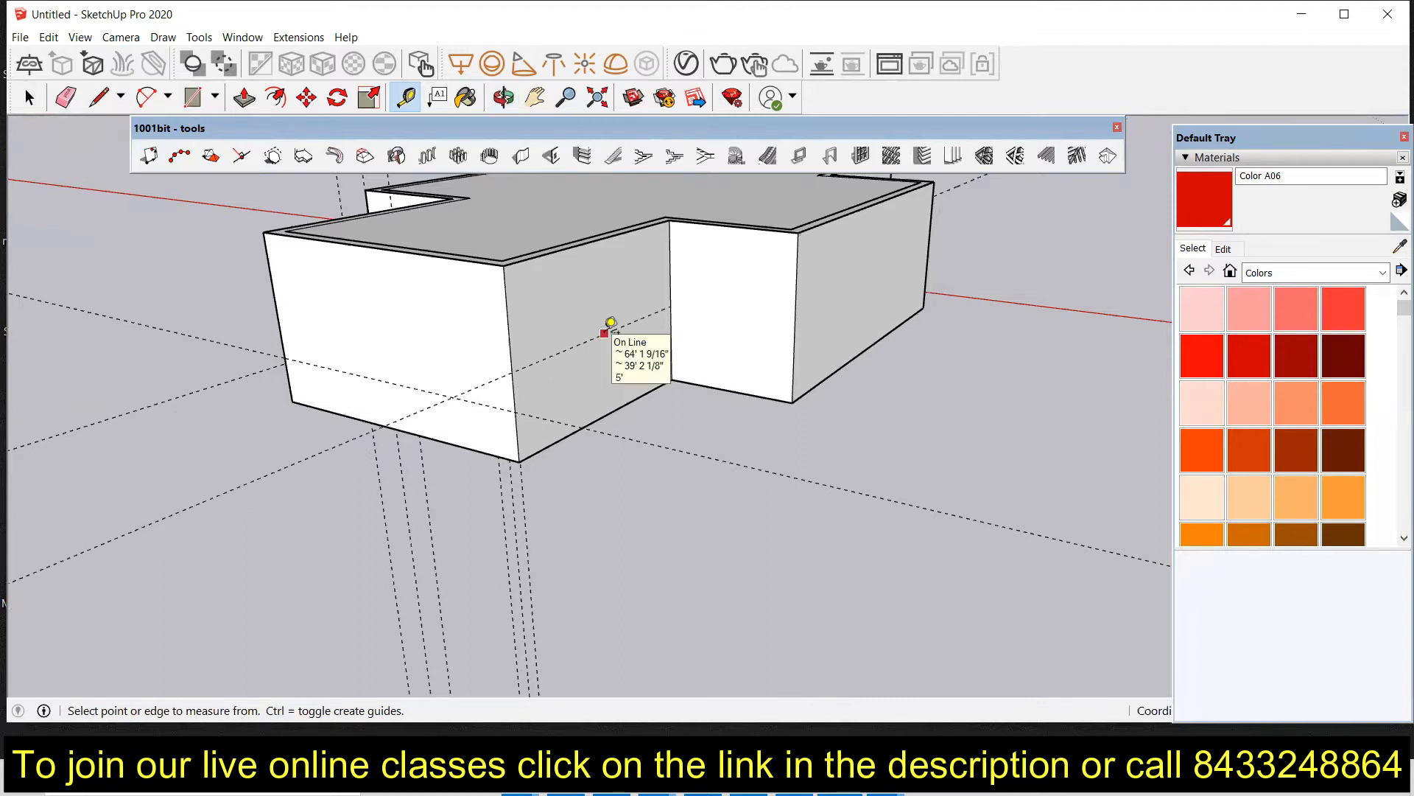
Step: Add two horizontal guides on the central front wall, about 1' 11" and 3' 2" above its base
middle_click_drag(787, 378, 457, 439)
middle_click_drag(553, 380, 580, 299)
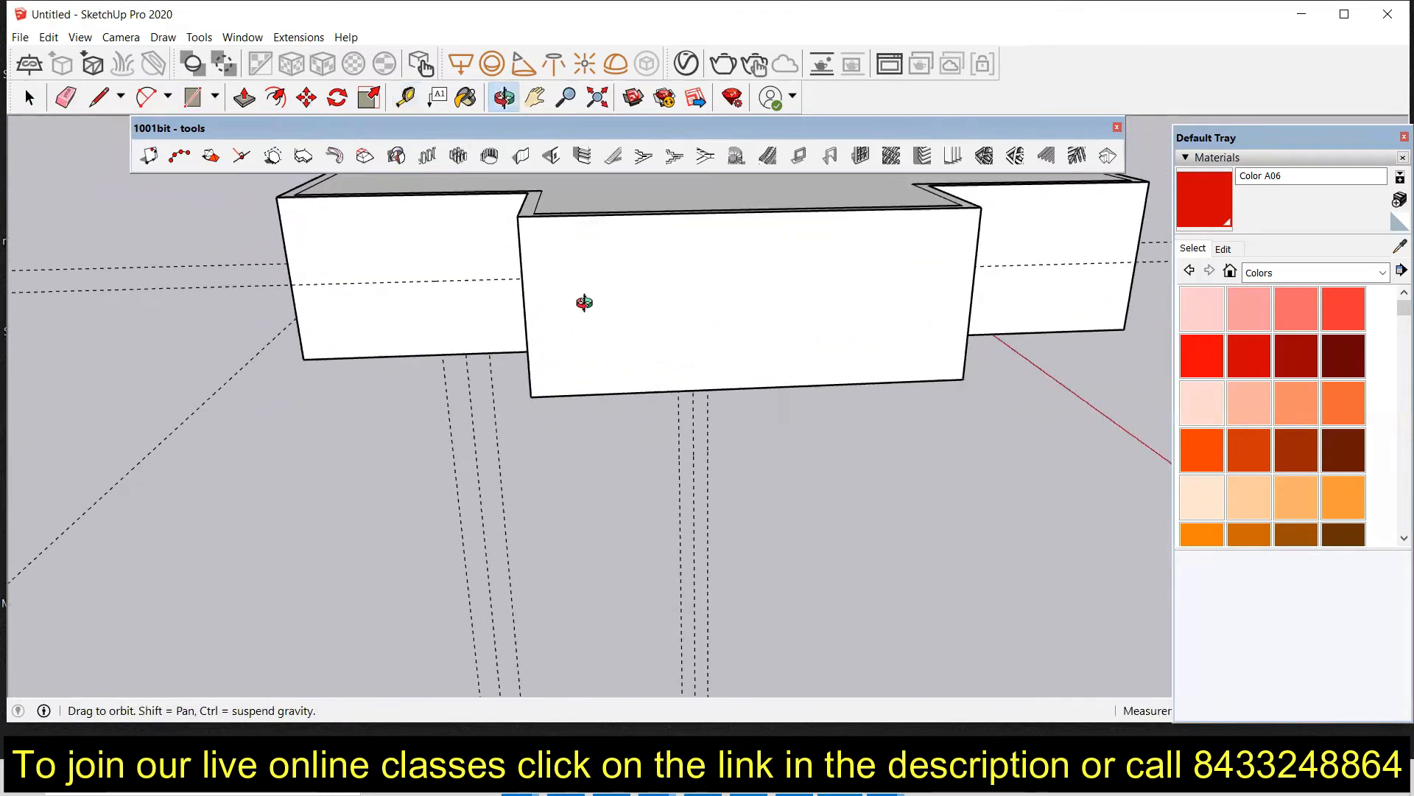
left_click(753, 379)
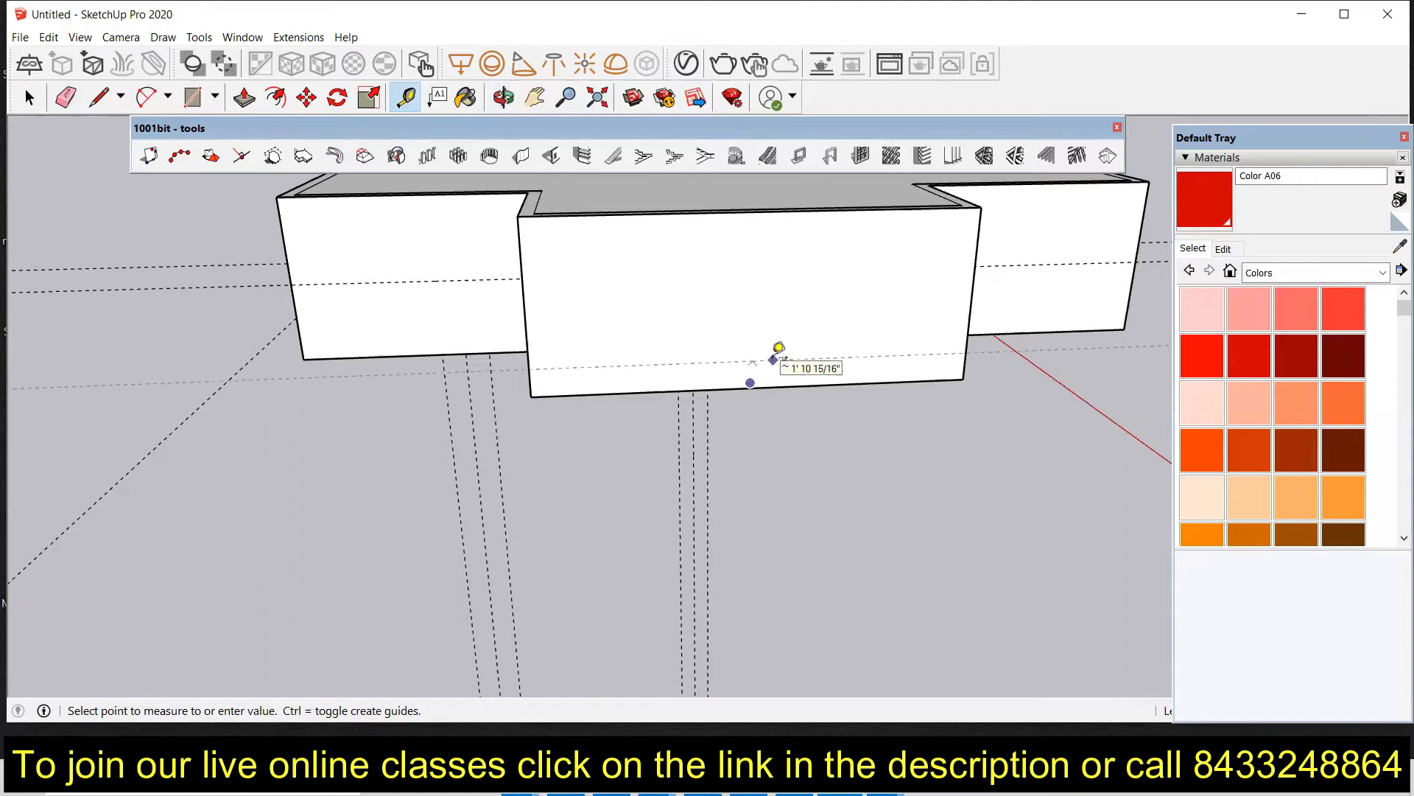
left_click(772, 358)
left_click(613, 391)
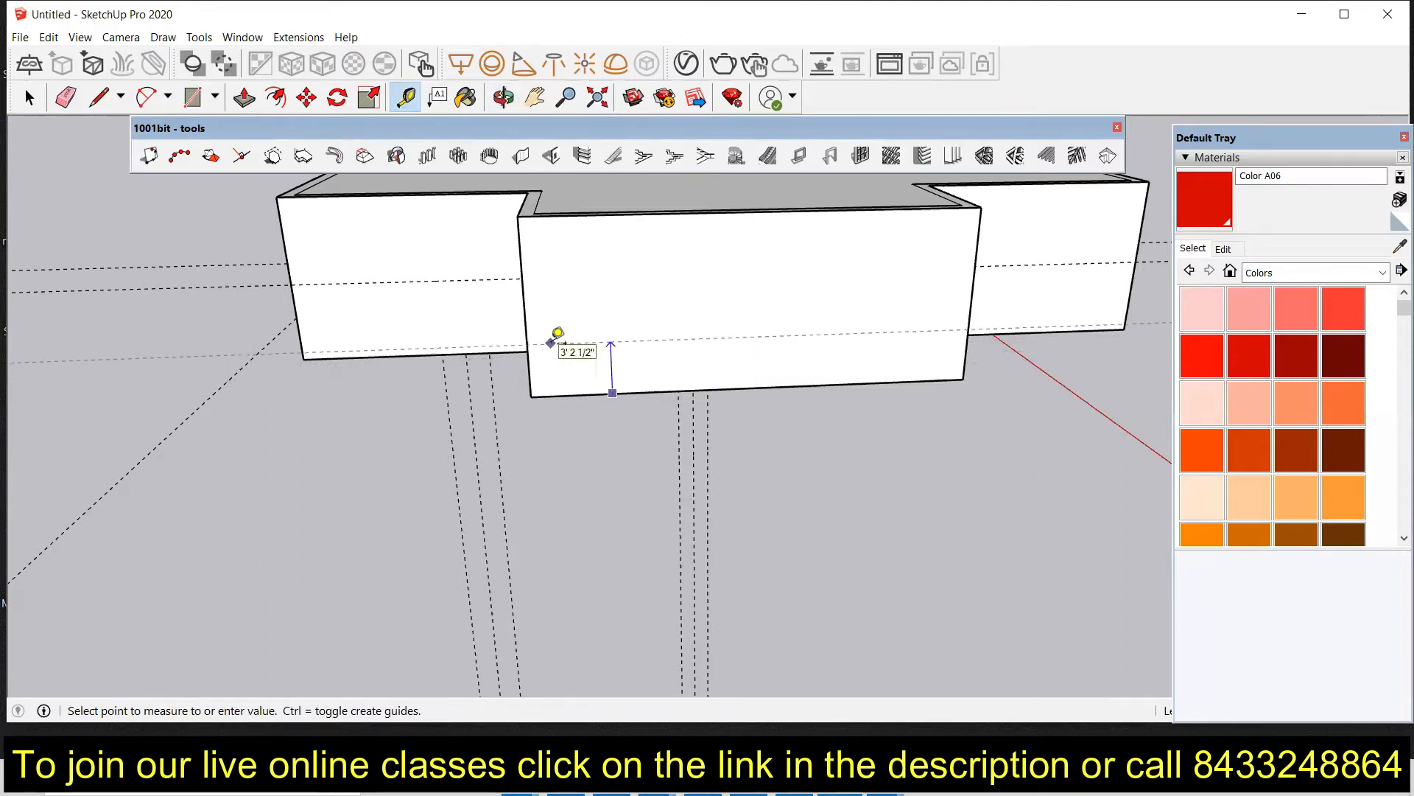
left_click(558, 339)
Step: Add a horizontal guide across the projecting front wall a short height above its base
middle_click_drag(987, 342, 808, 410)
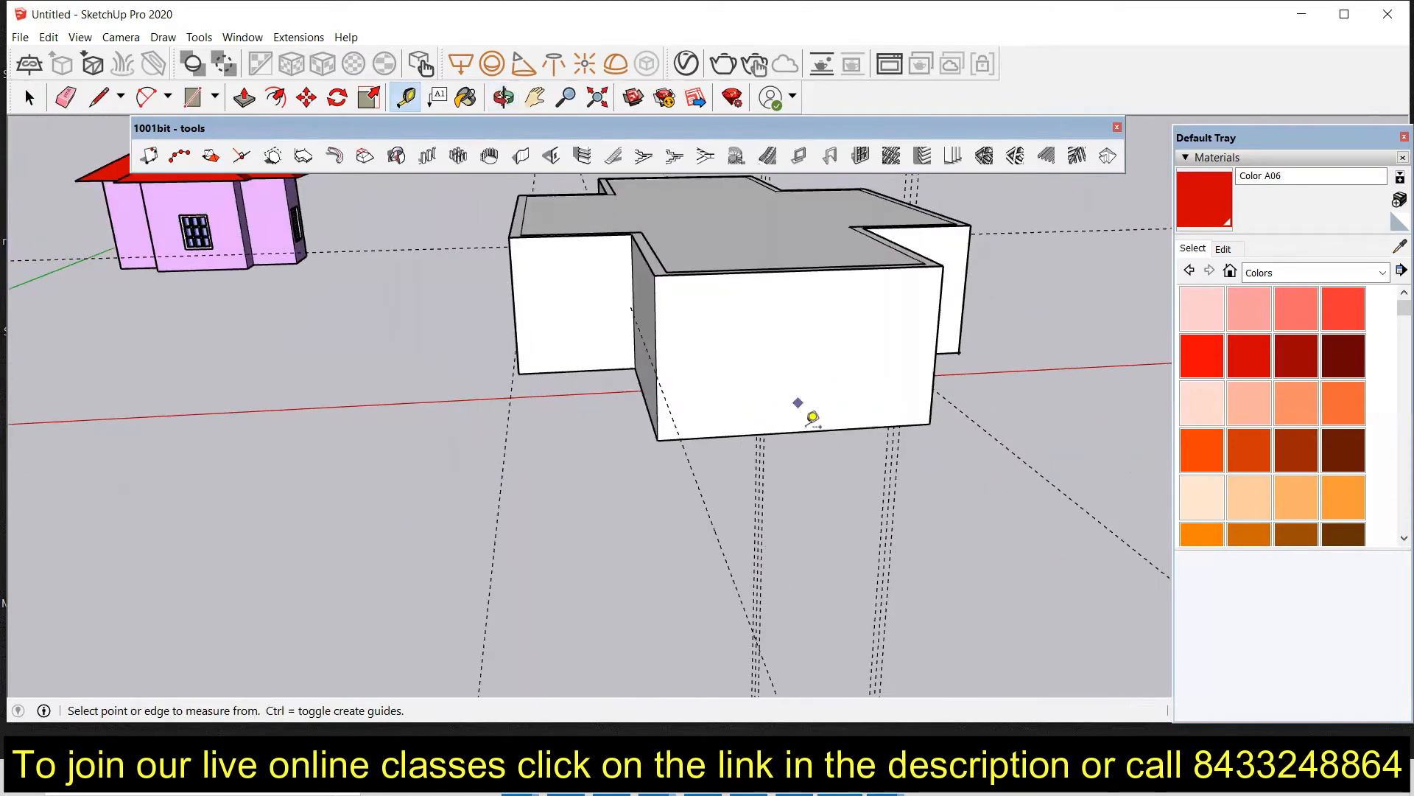
left_click(797, 431)
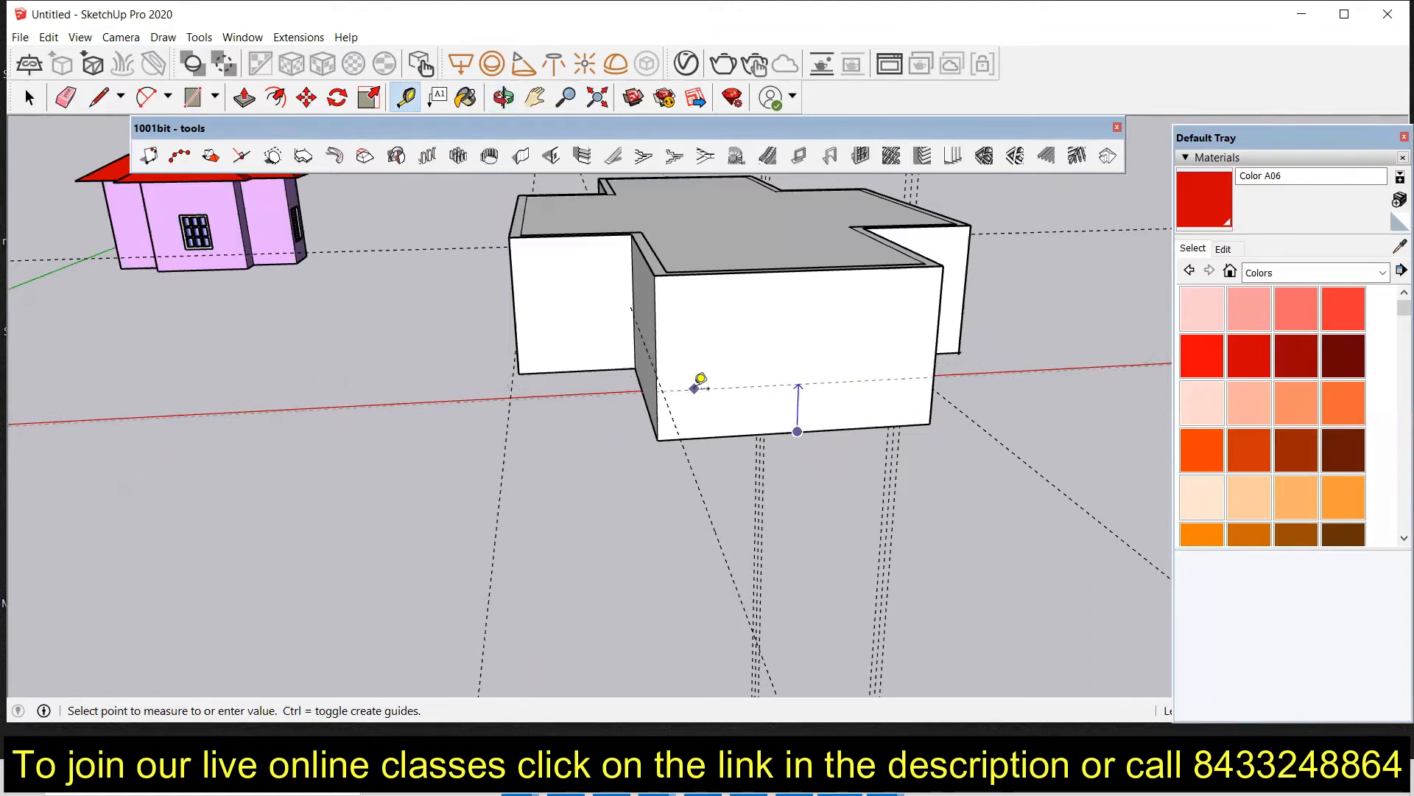
left_click(701, 396)
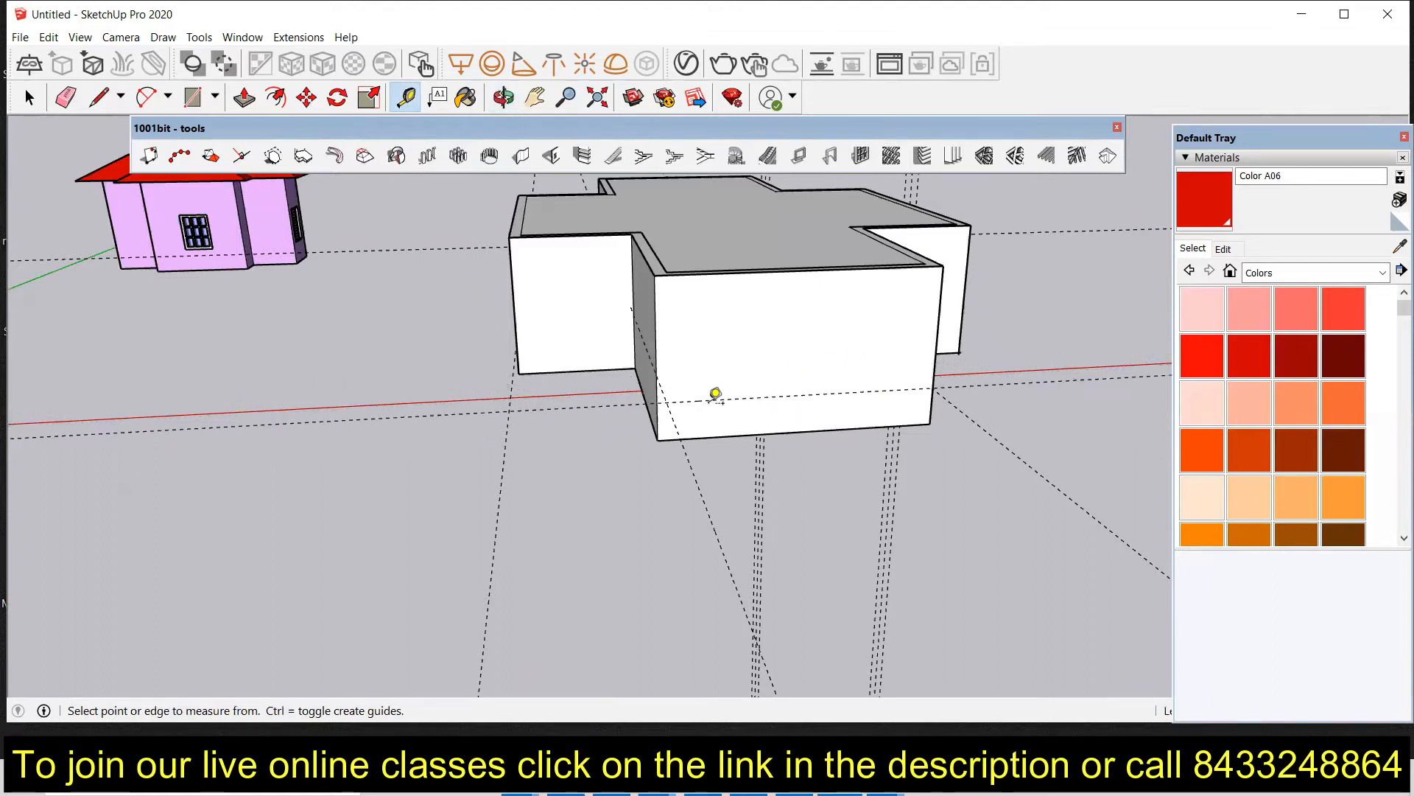
Step: Place a vertical guide on the projecting front wall, measured from its left edge
middle_click_drag(815, 414, 657, 313)
left_click(646, 321)
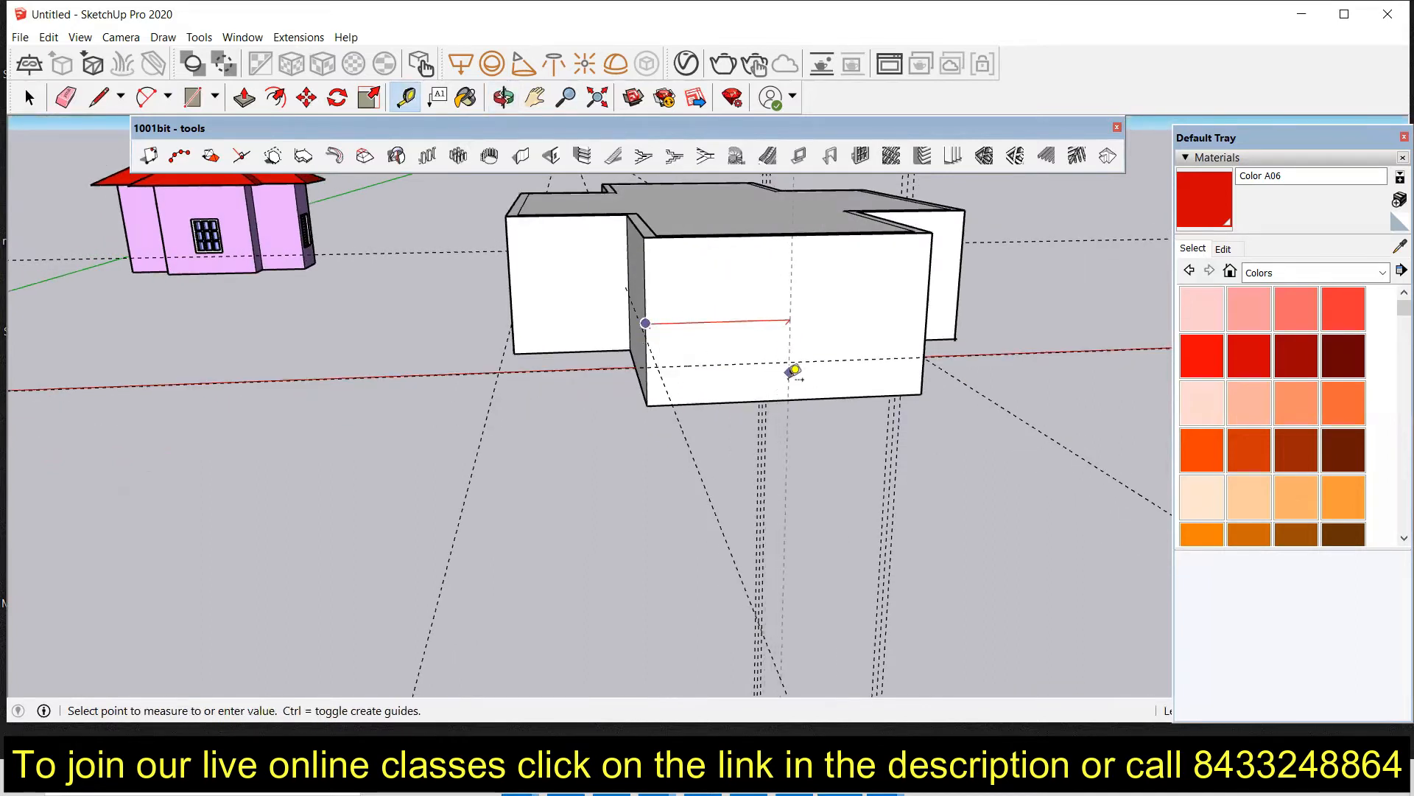
left_click(789, 348)
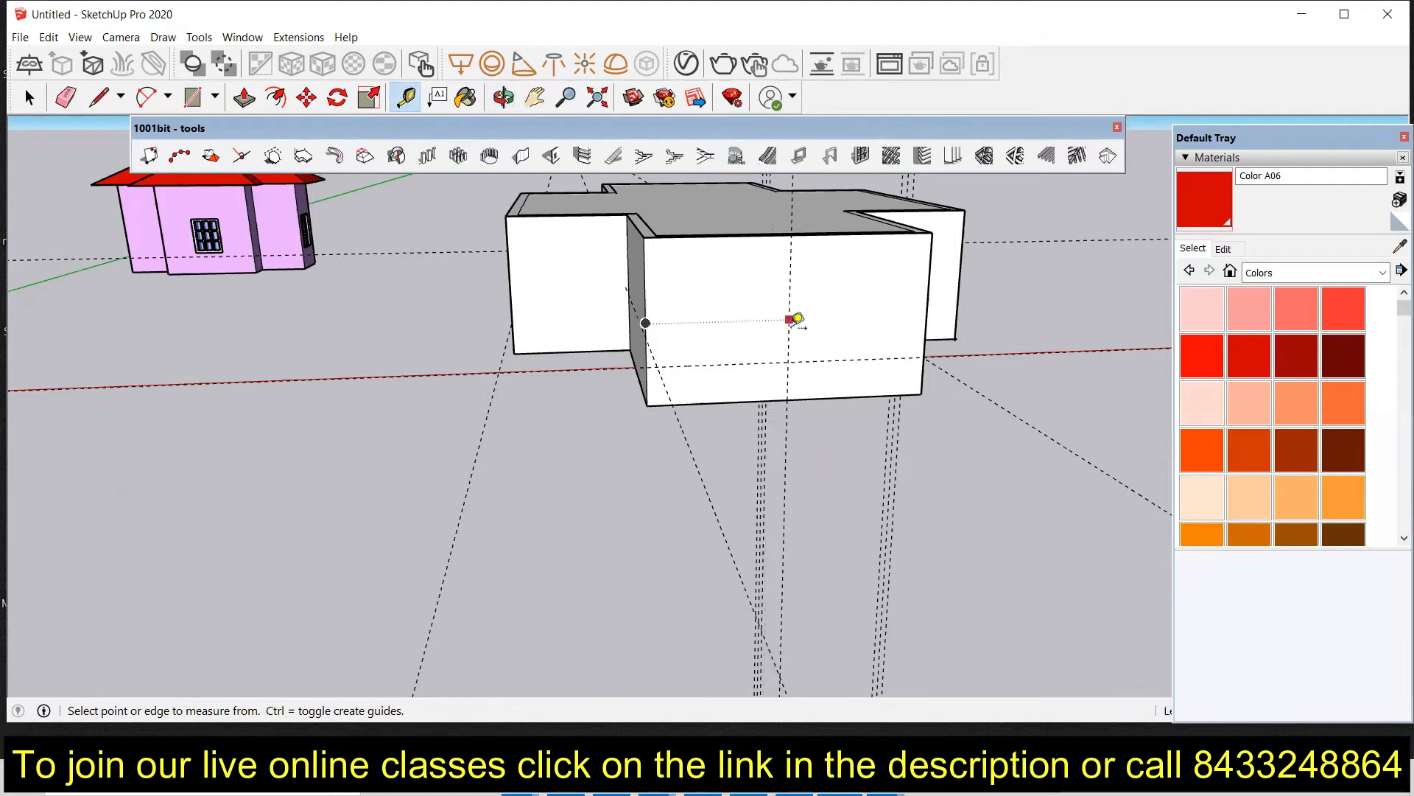
Step: Offset two more vertical guides from that guide, one 2' 6" to the right and one to the left
left_click(788, 347)
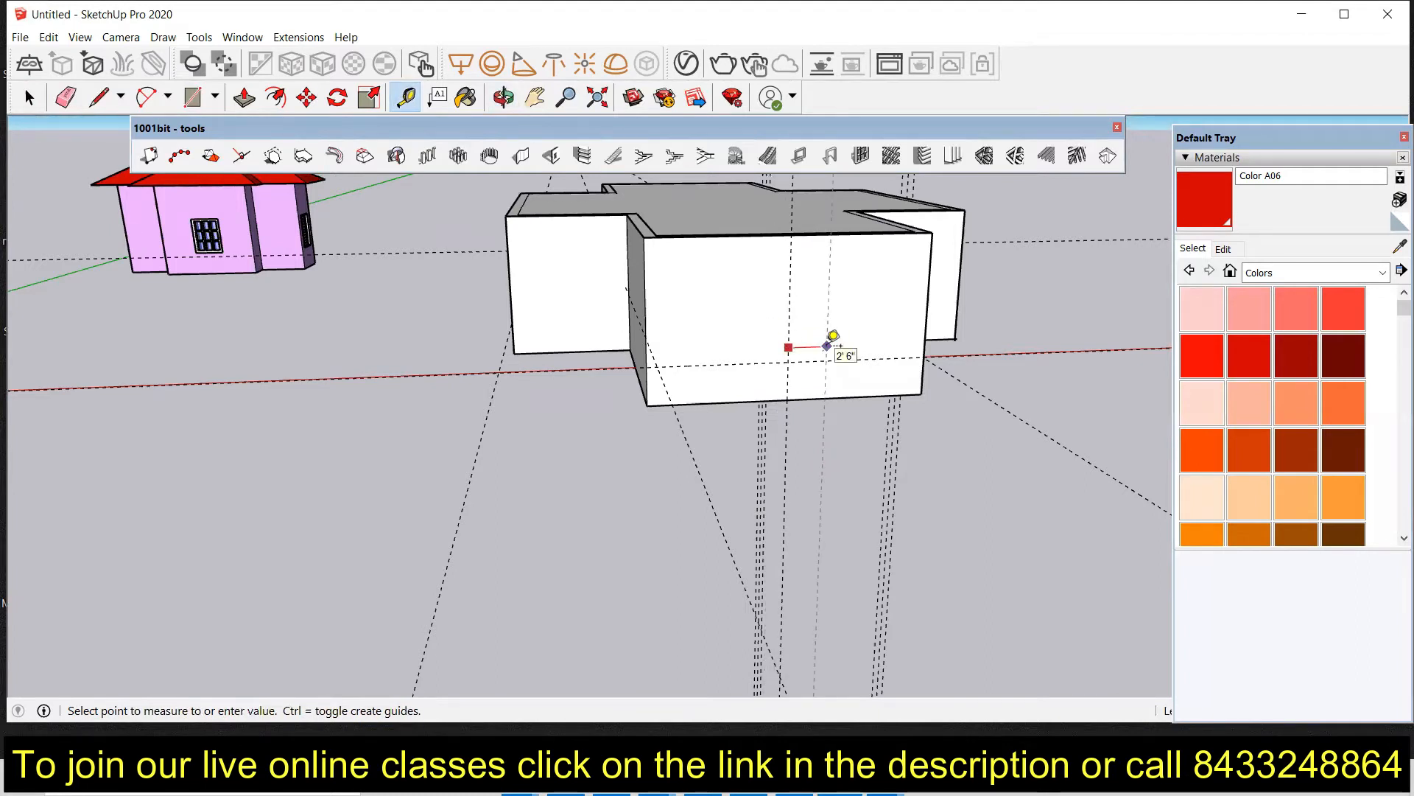
left_click(829, 345)
left_click(788, 349)
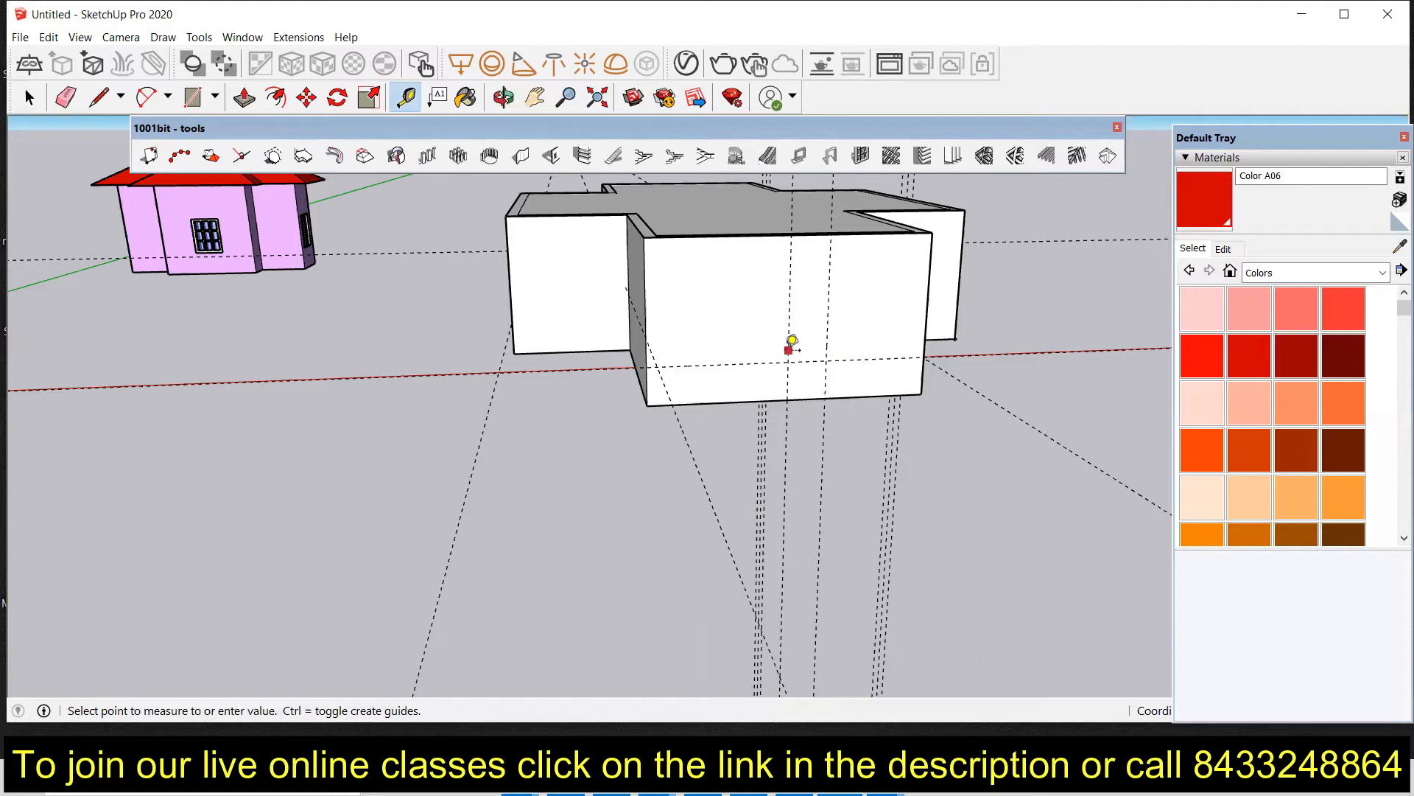
left_click(751, 346)
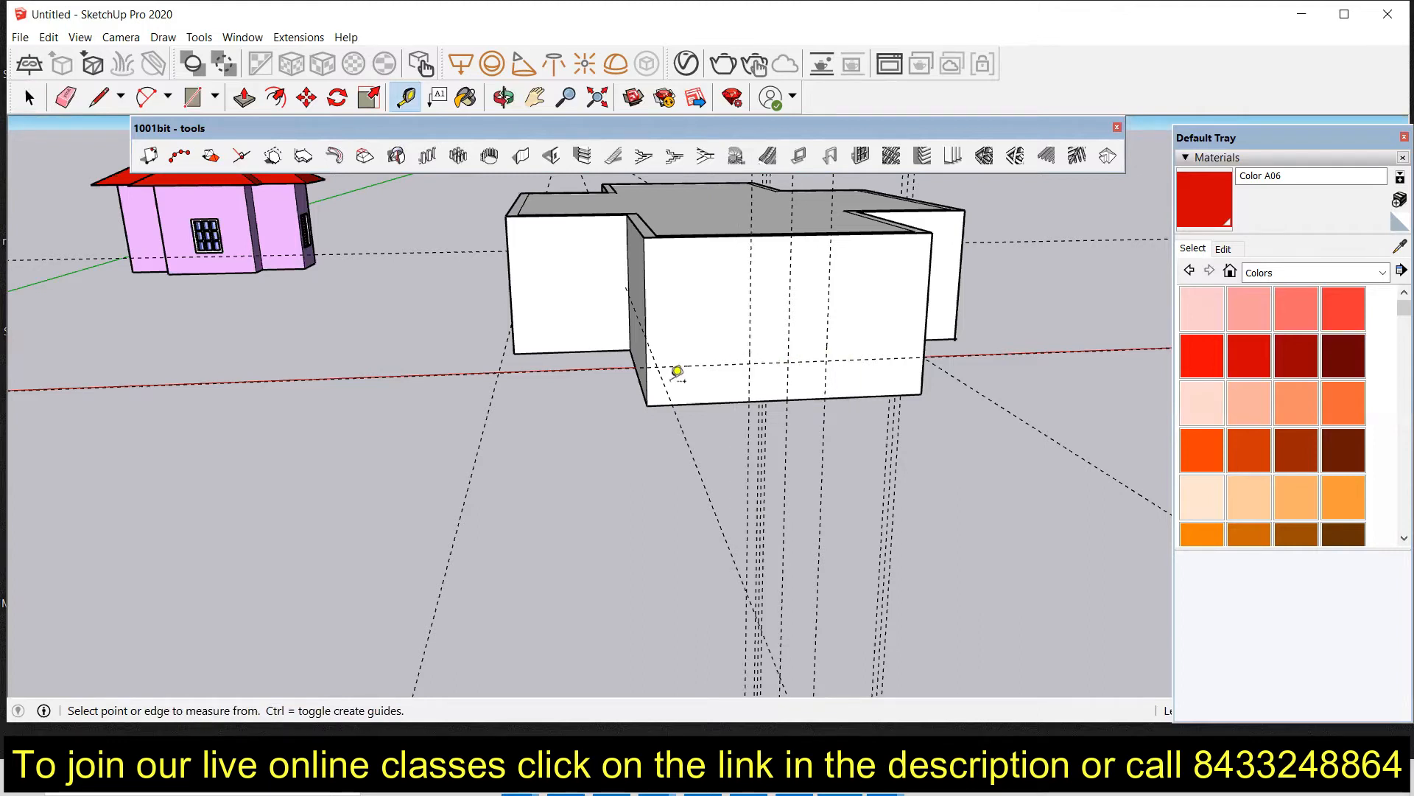
Step: Place a vertical guide on the left wing's front wall, measured from its left edge
middle_click_drag(777, 376, 527, 360)
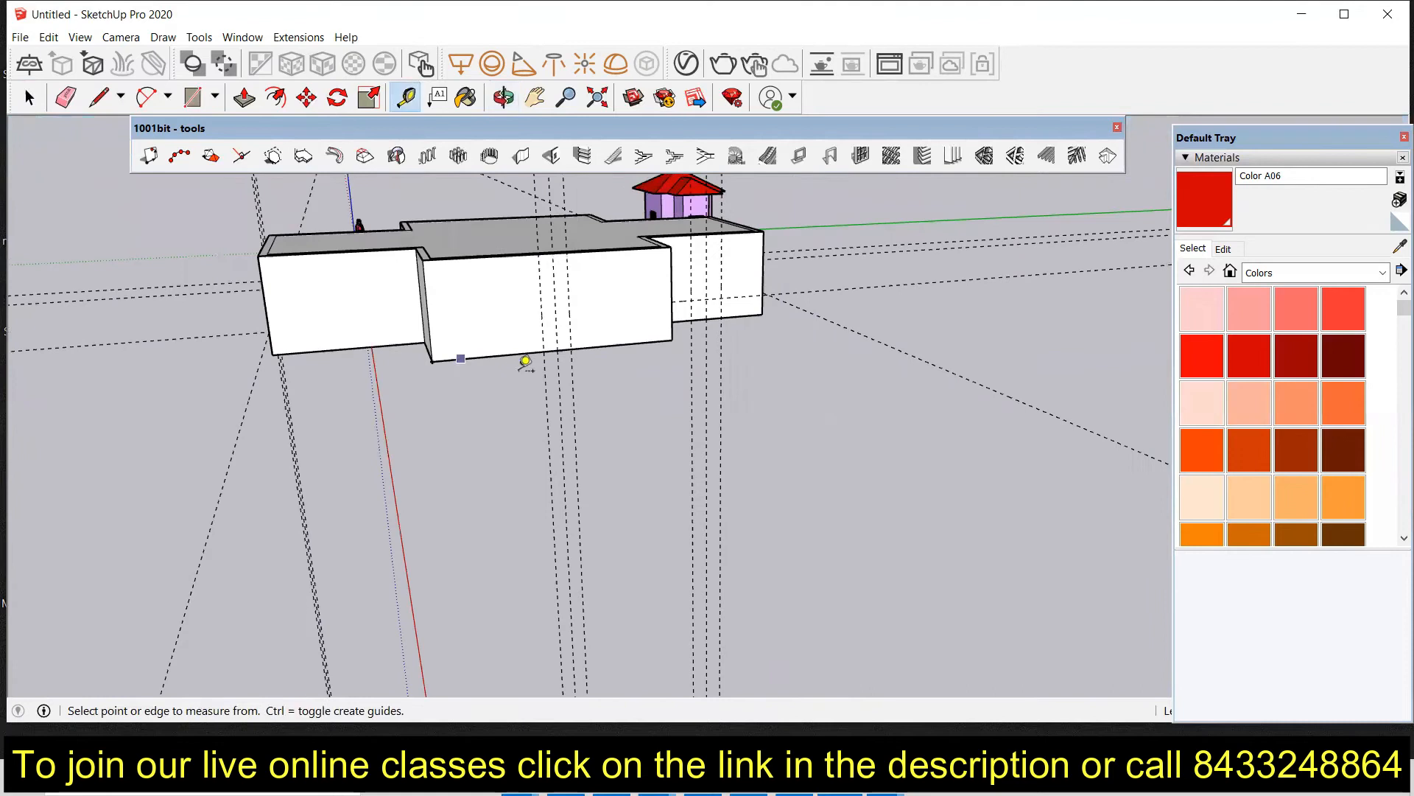
left_click(265, 306)
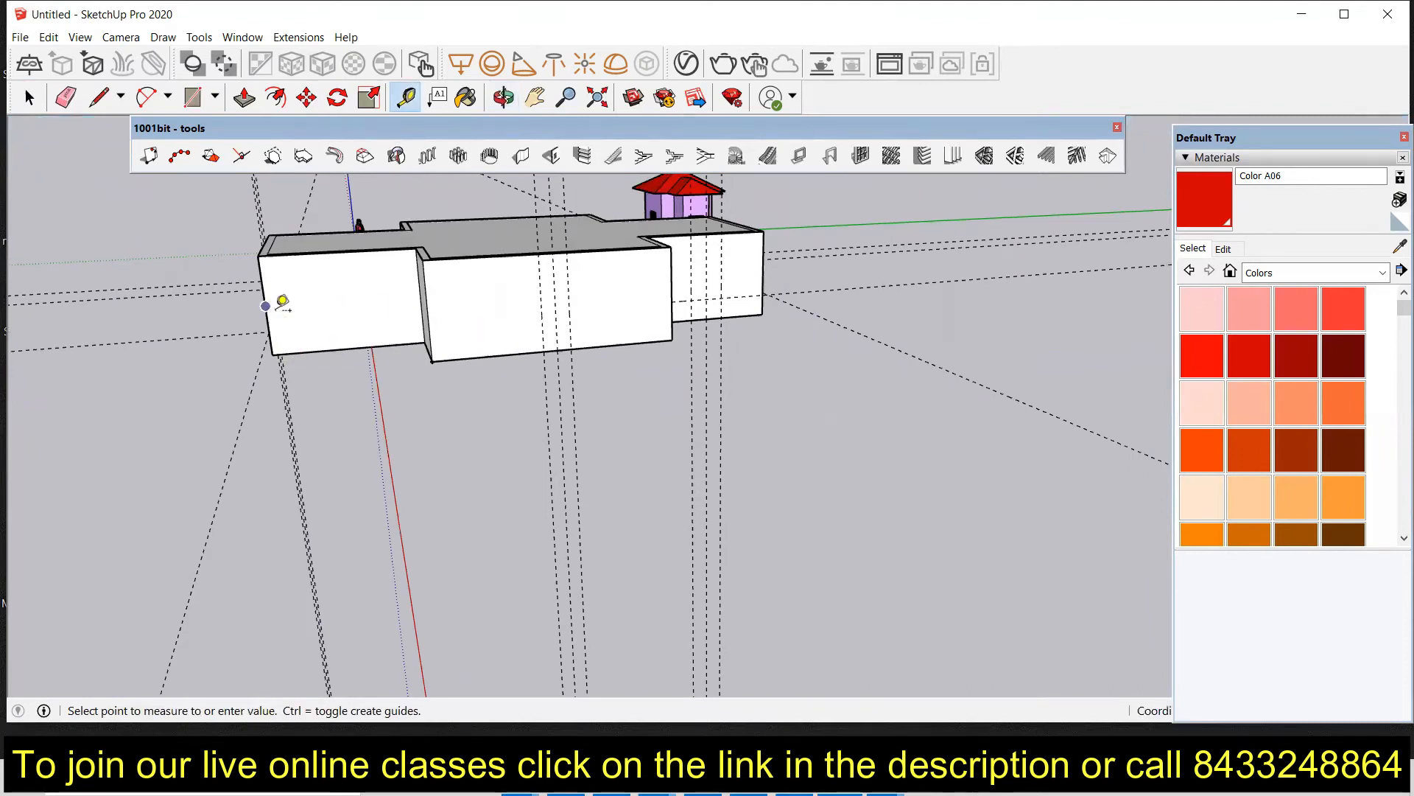
left_click(358, 345)
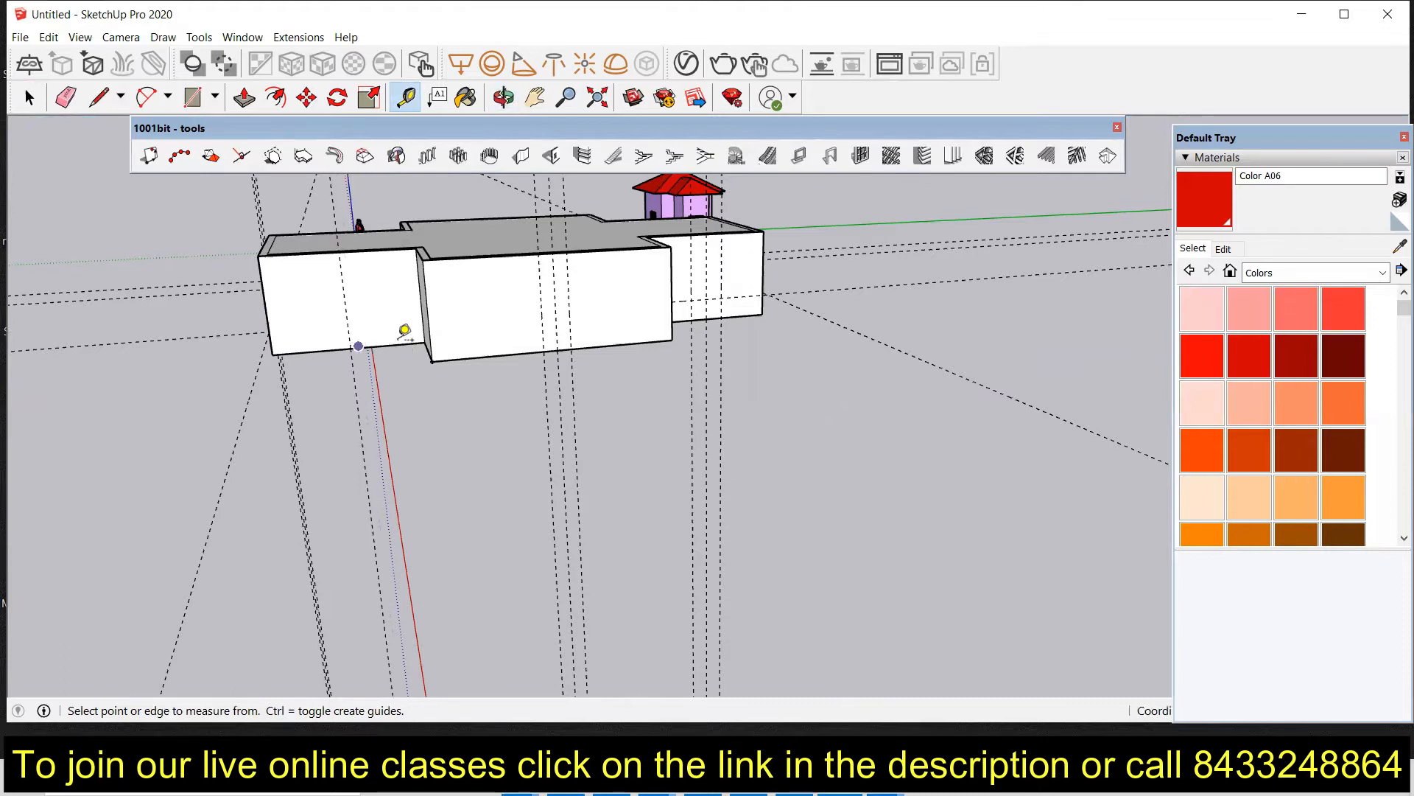
Step: Add a horizontal guide above the base of the left wing's front wall
middle_click_drag(404, 332, 366, 385)
scroll(356, 402, "up", 2)
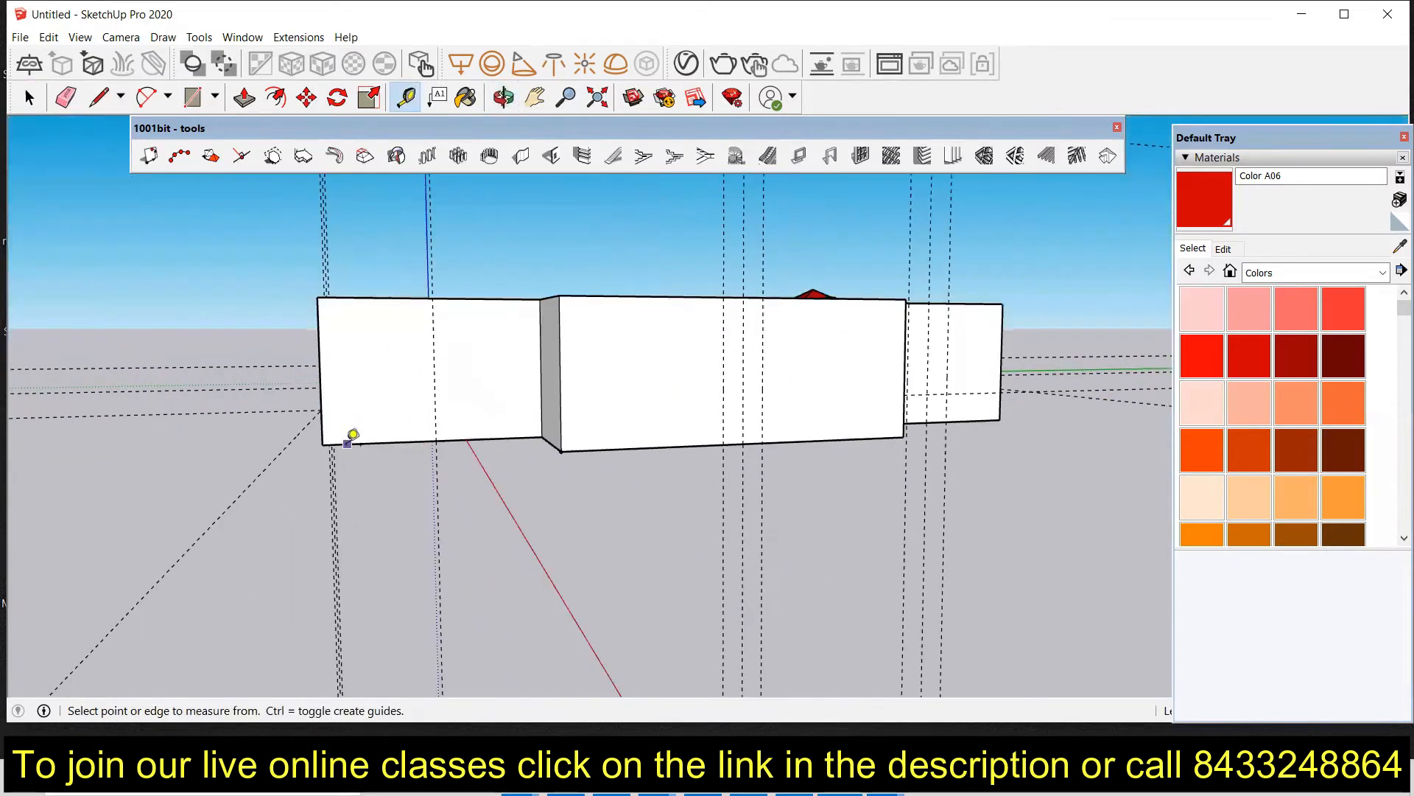
left_click(350, 438)
left_click(335, 401)
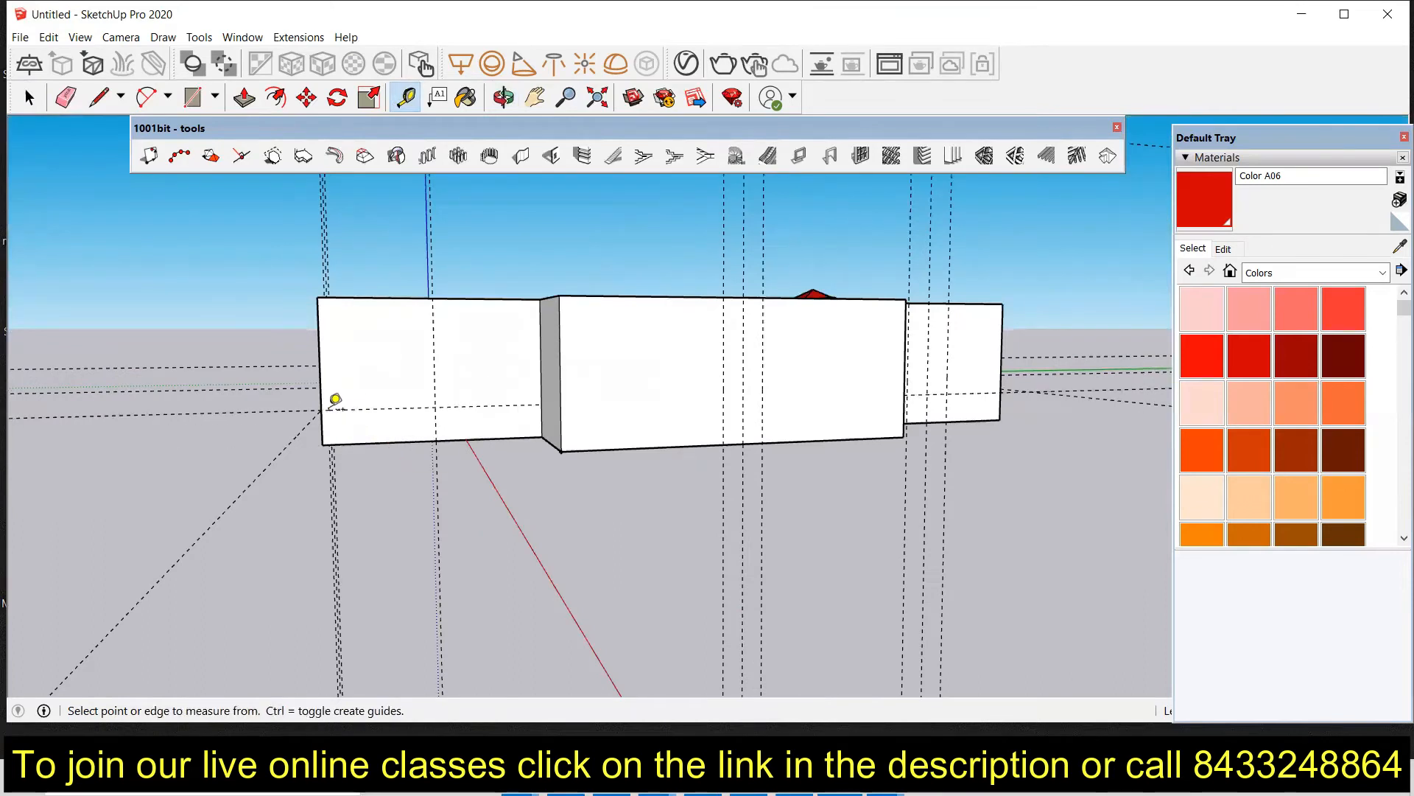
Step: Offset vertical guides from the left wing's guide, one exactly 2' to the right and another to the left
left_click(434, 389)
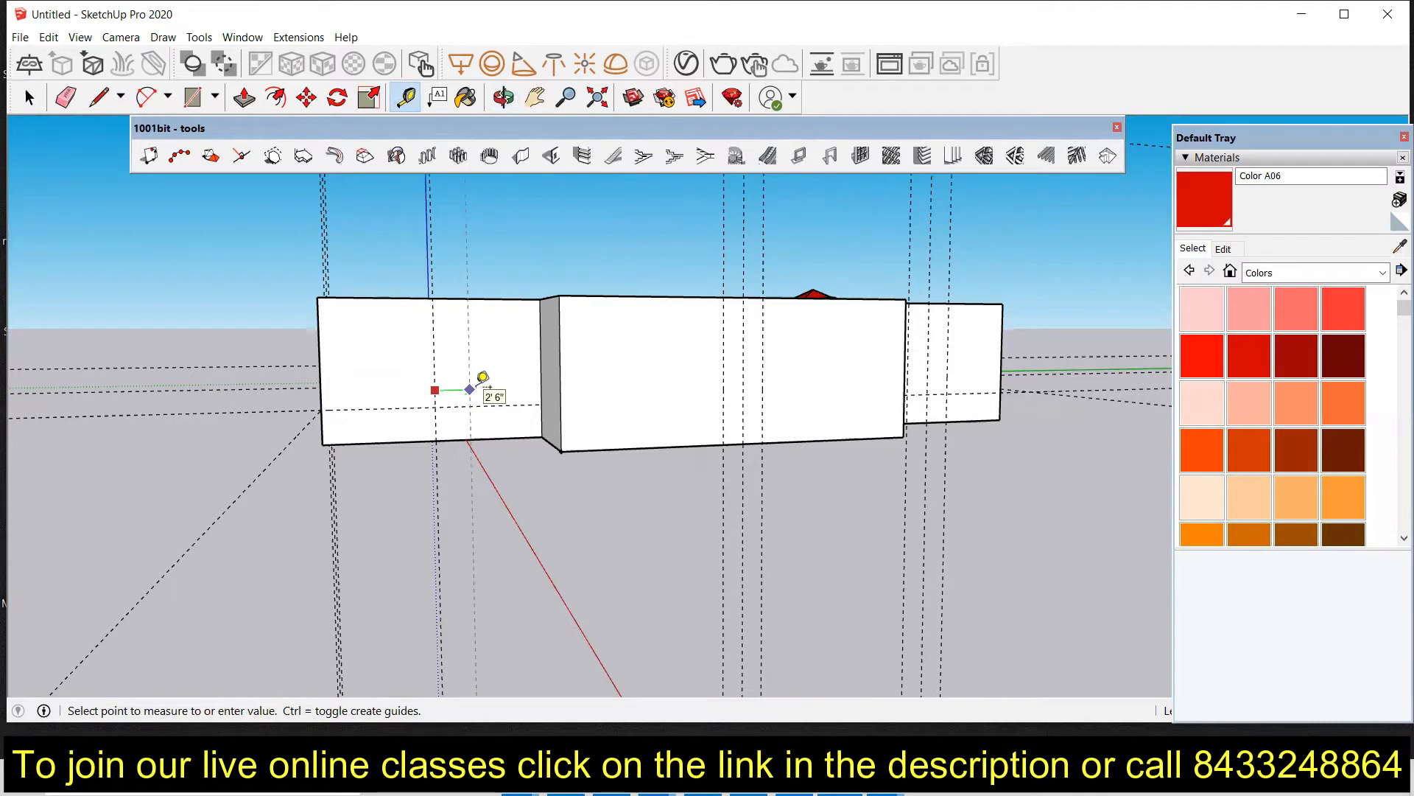
type("2'")
key("Return")
left_click(435, 382)
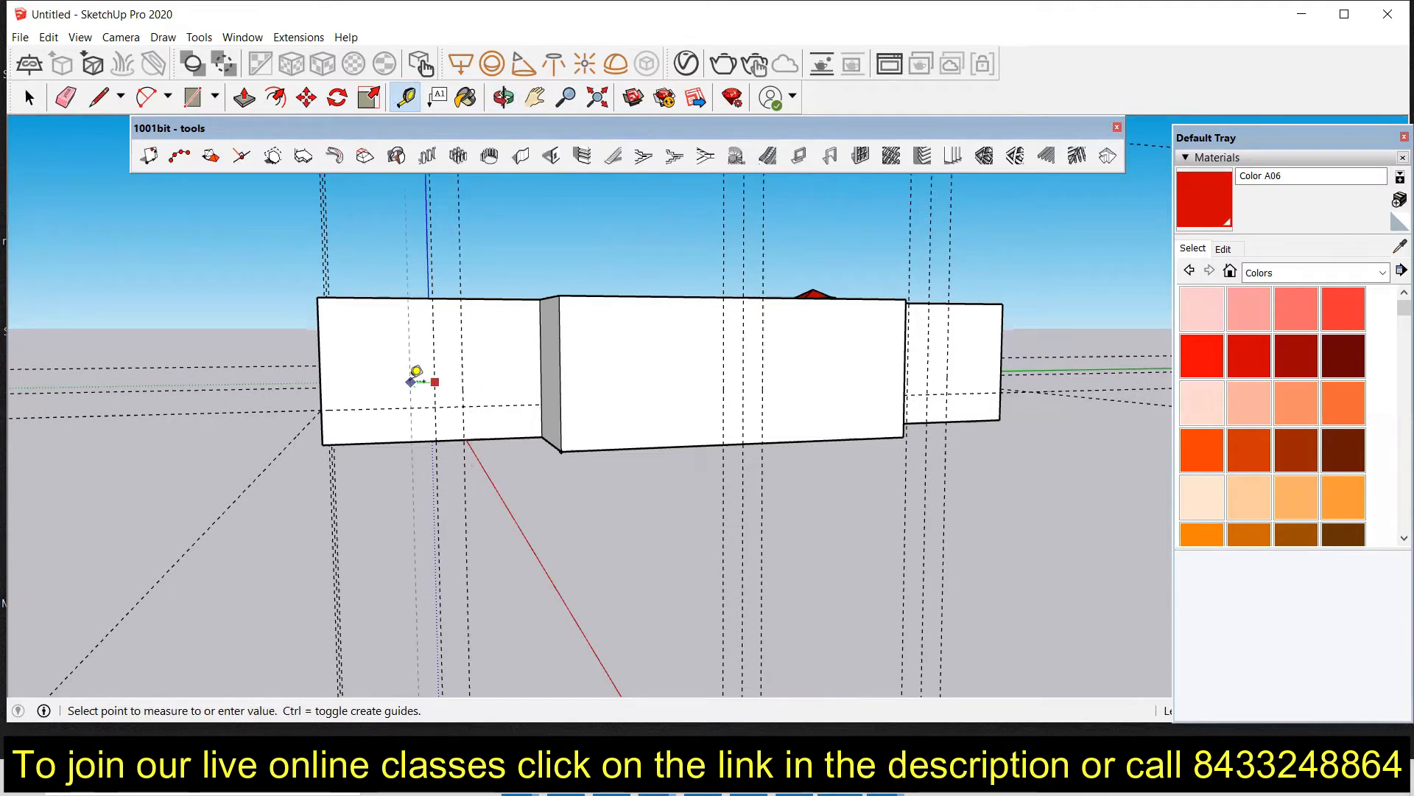
left_click(411, 380)
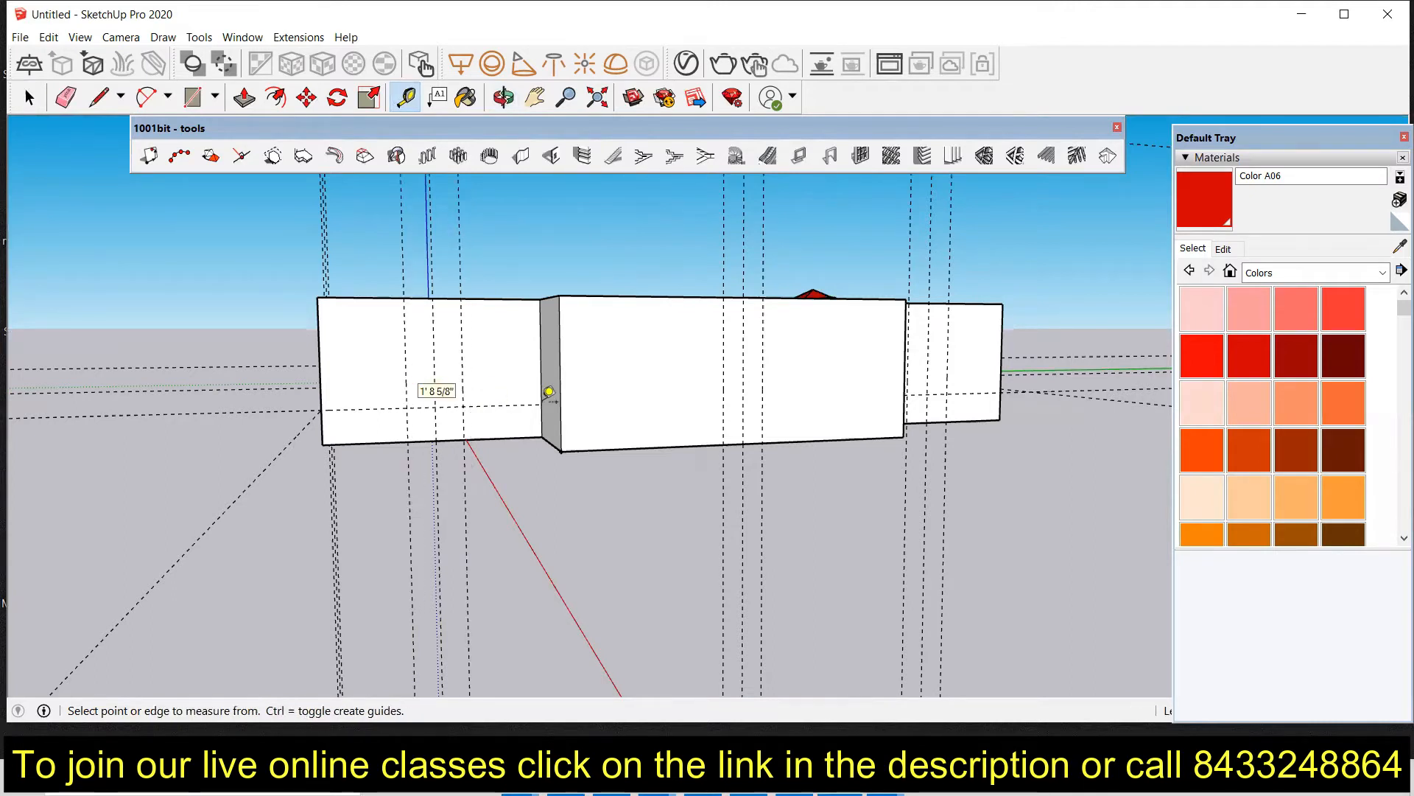
Step: Use the 1001bit Create Opening tool to cut a 3' wide, 7' high door opening in the central front wall
scroll(482, 389, "down", 3)
middle_click_drag(518, 423, 469, 427)
scroll(470, 410, "down", 3)
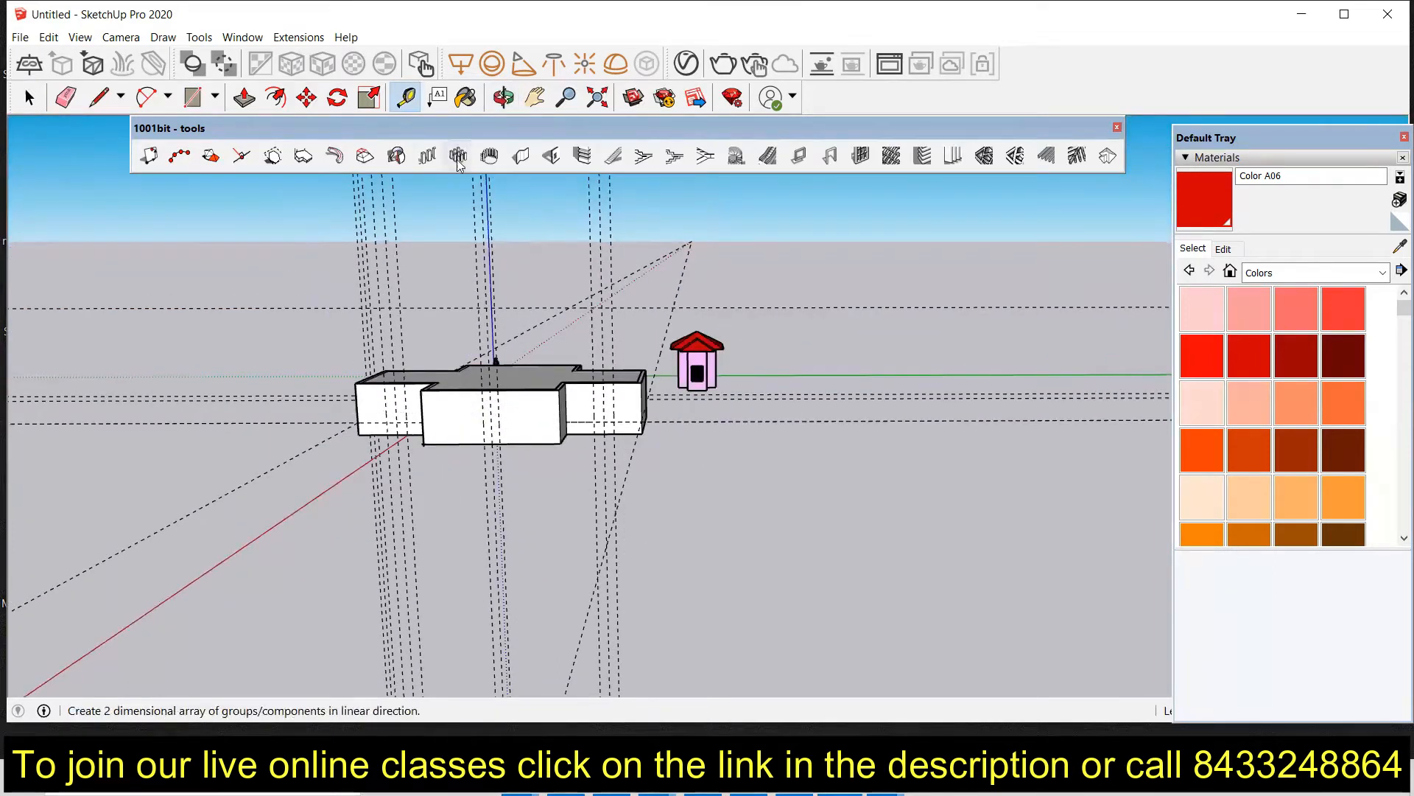
left_click(551, 156)
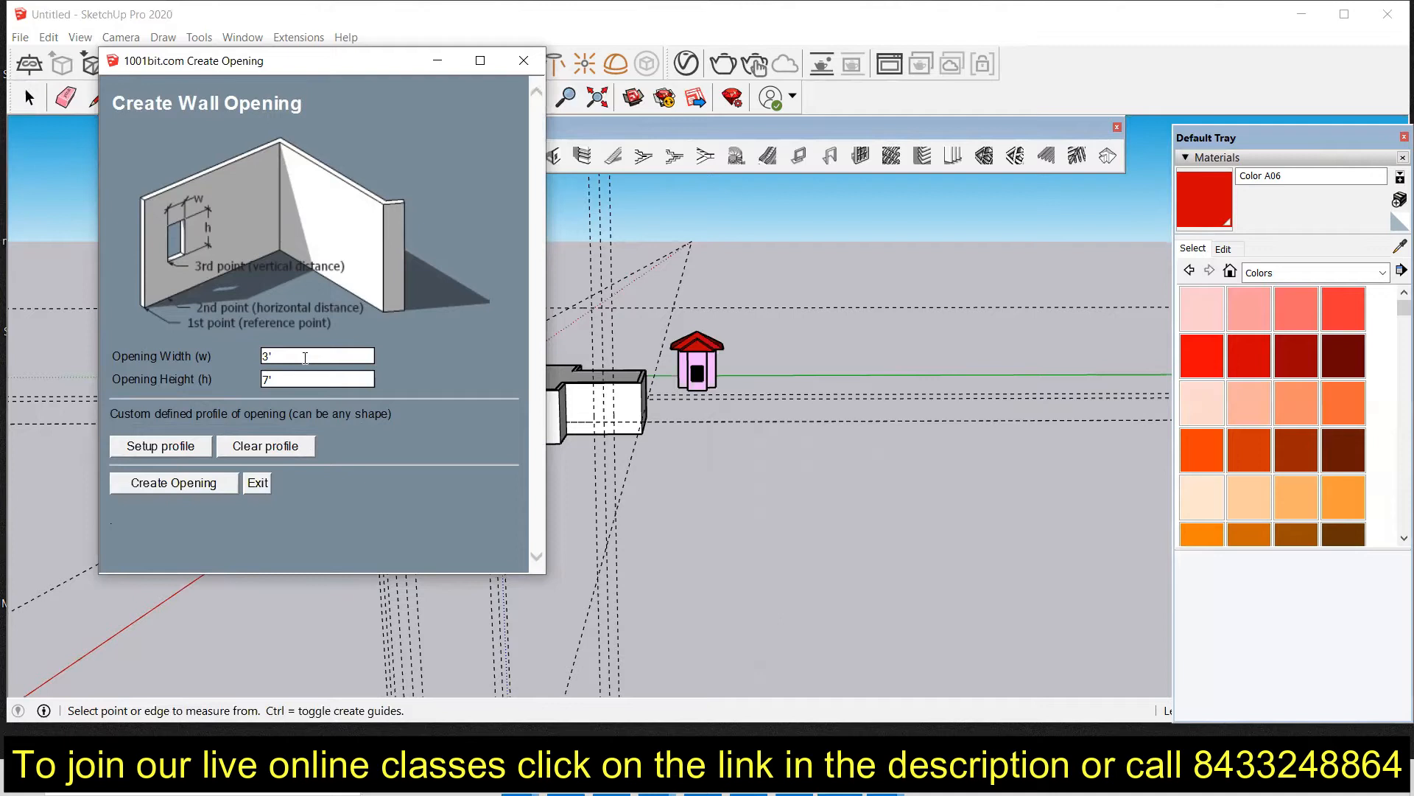
left_click(173, 486)
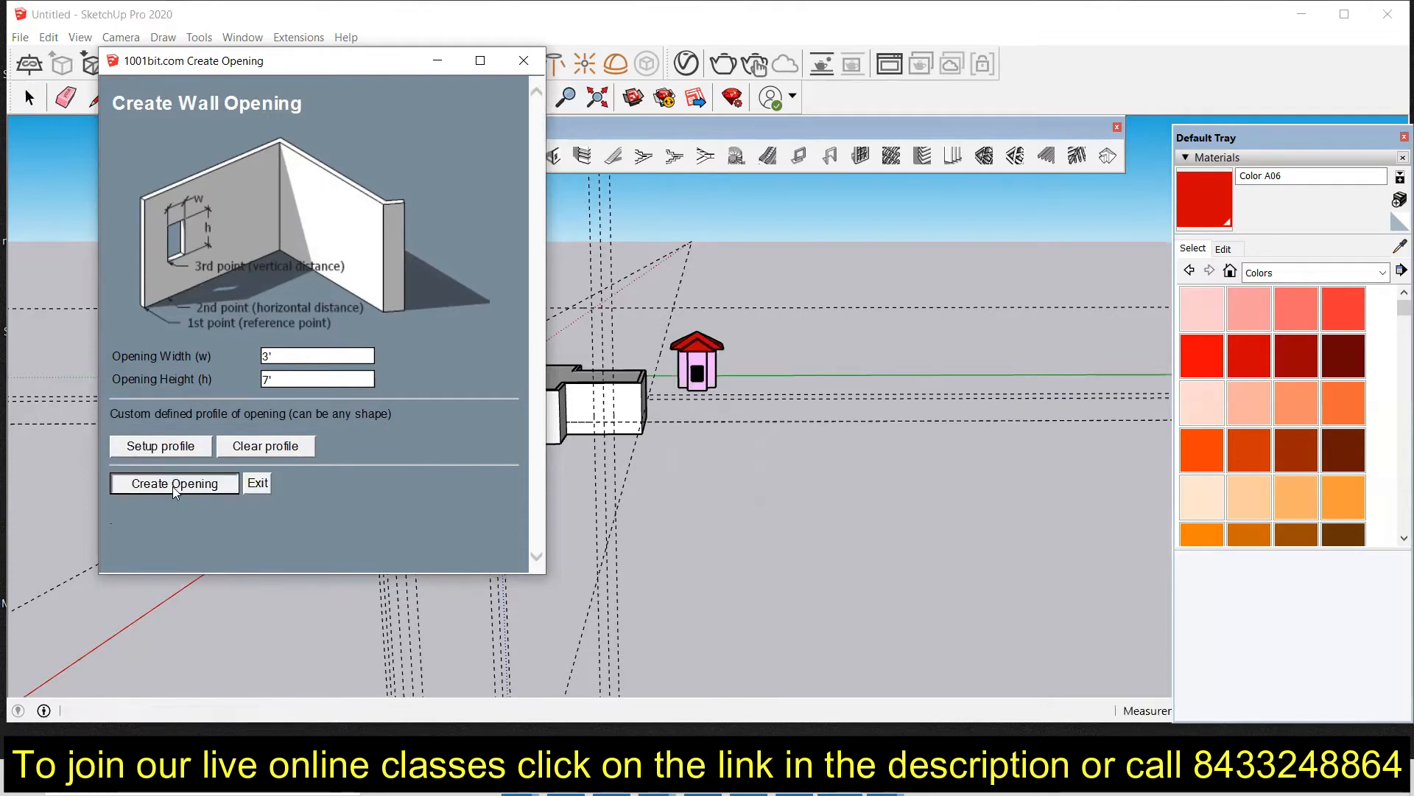
scroll(440, 464, "up", 5)
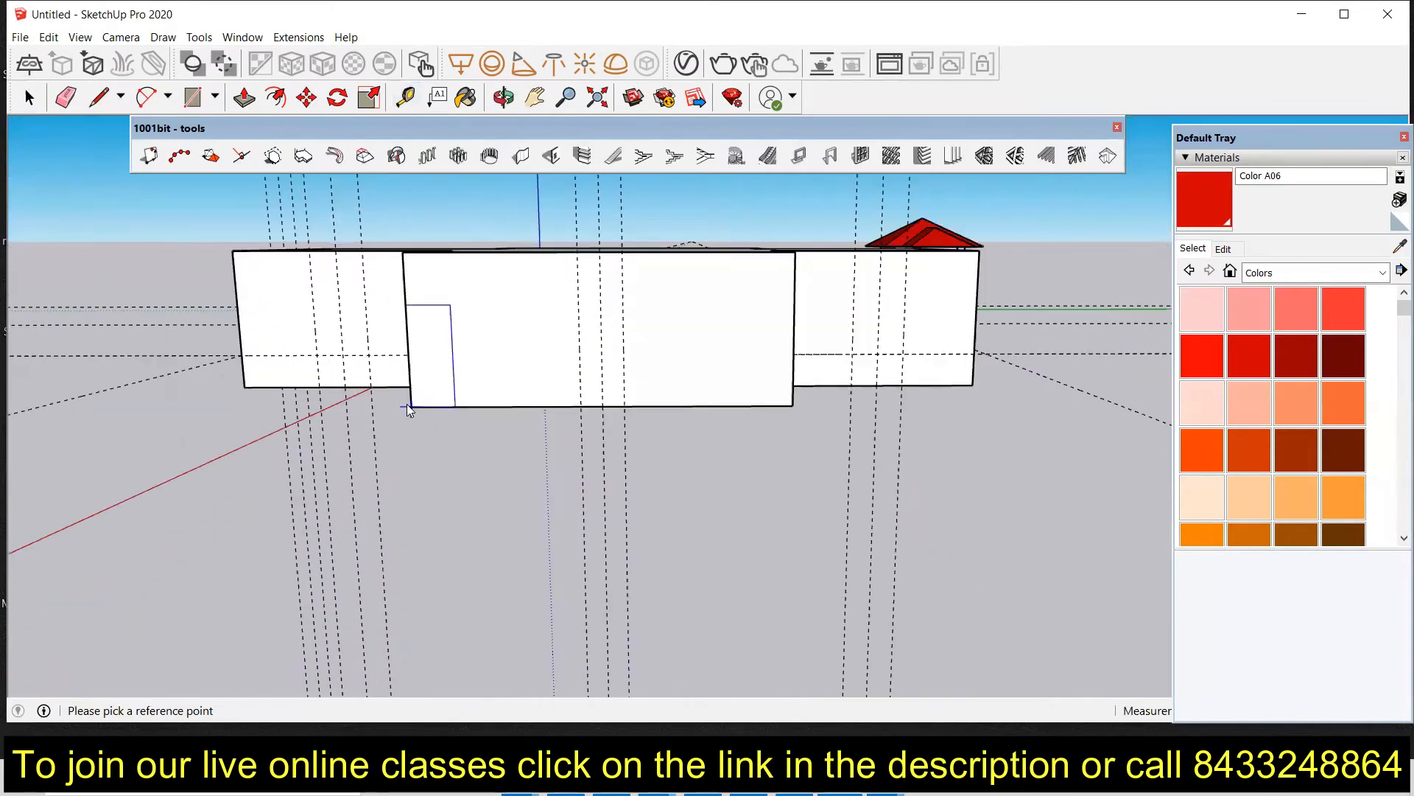
left_click(408, 406)
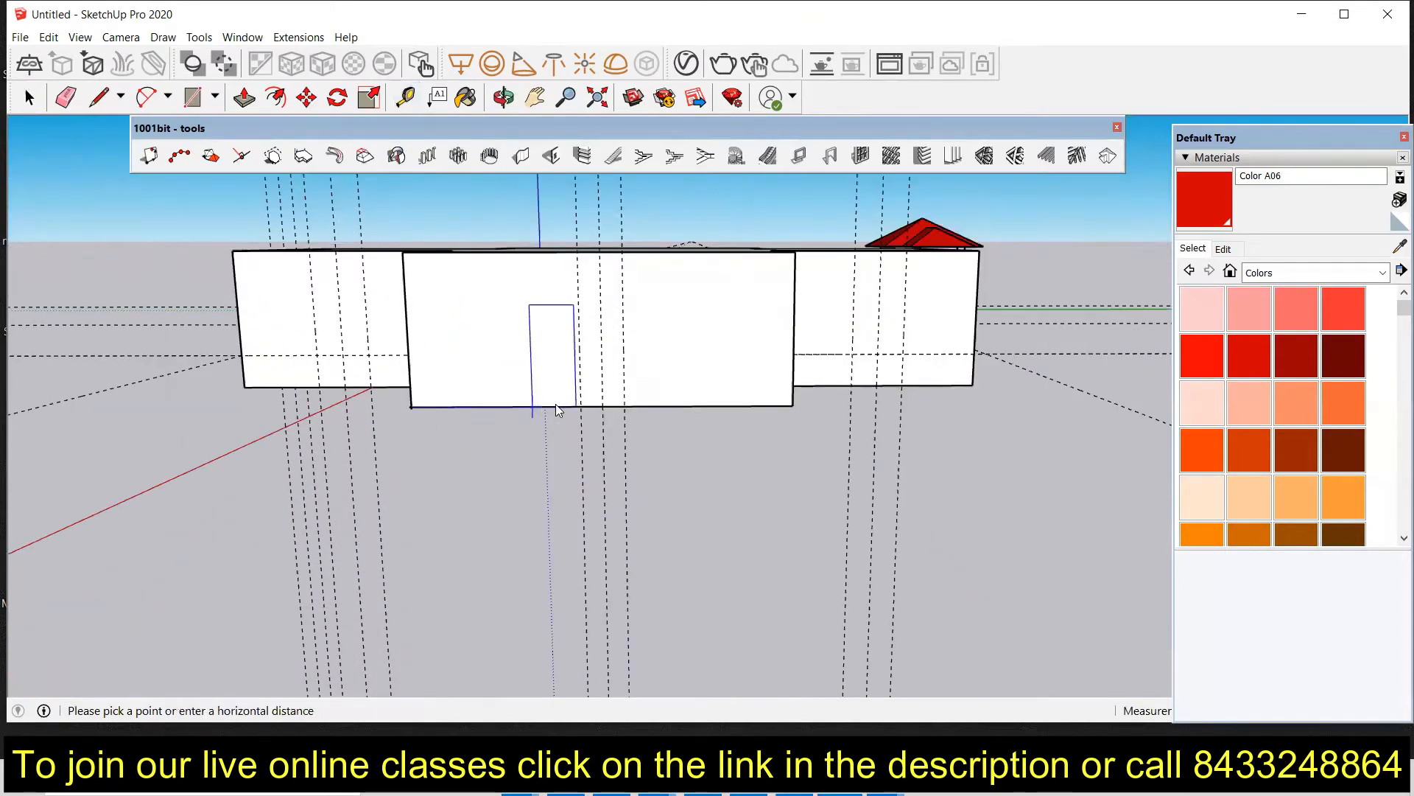
left_click(583, 403)
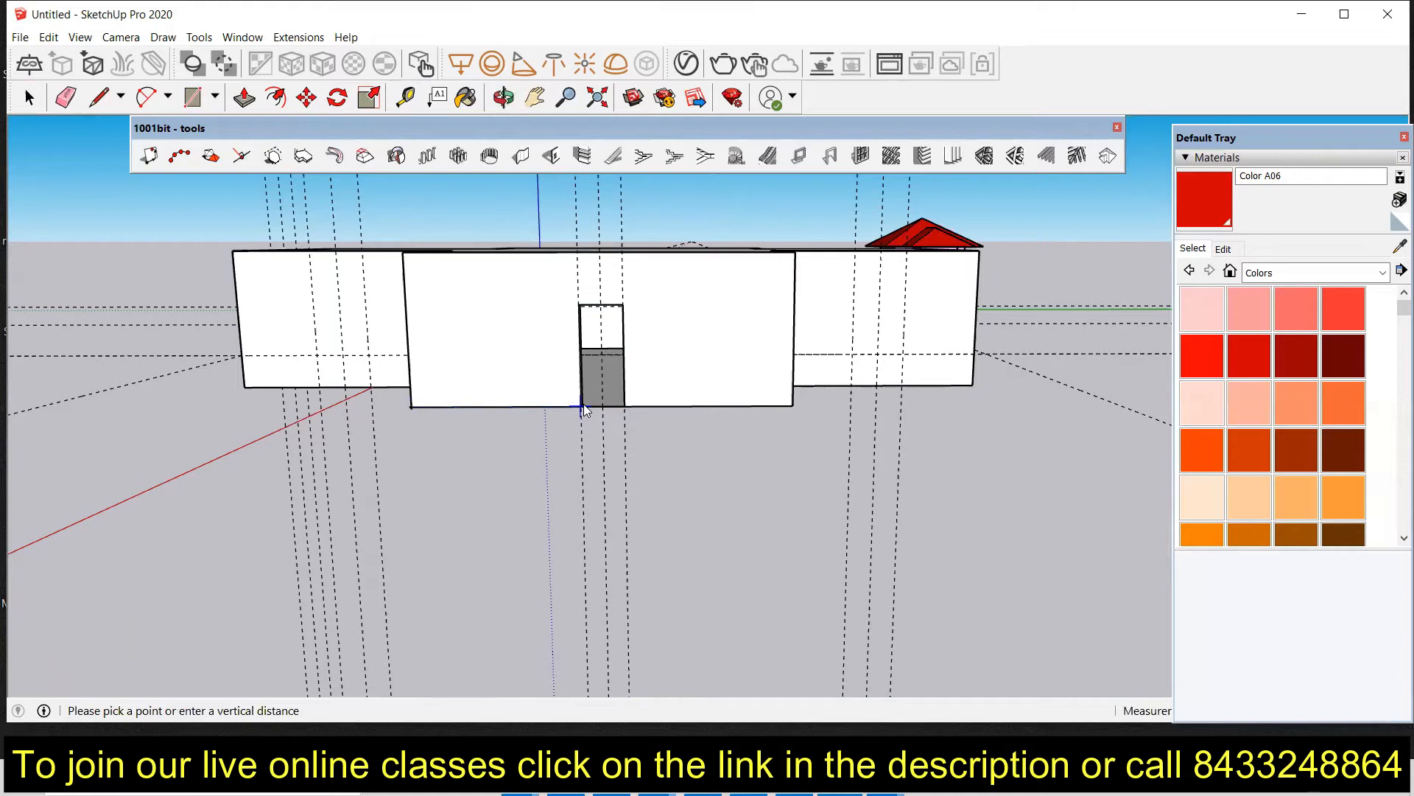
middle_click_drag(592, 423, 507, 336)
scroll(508, 337, "up", 7)
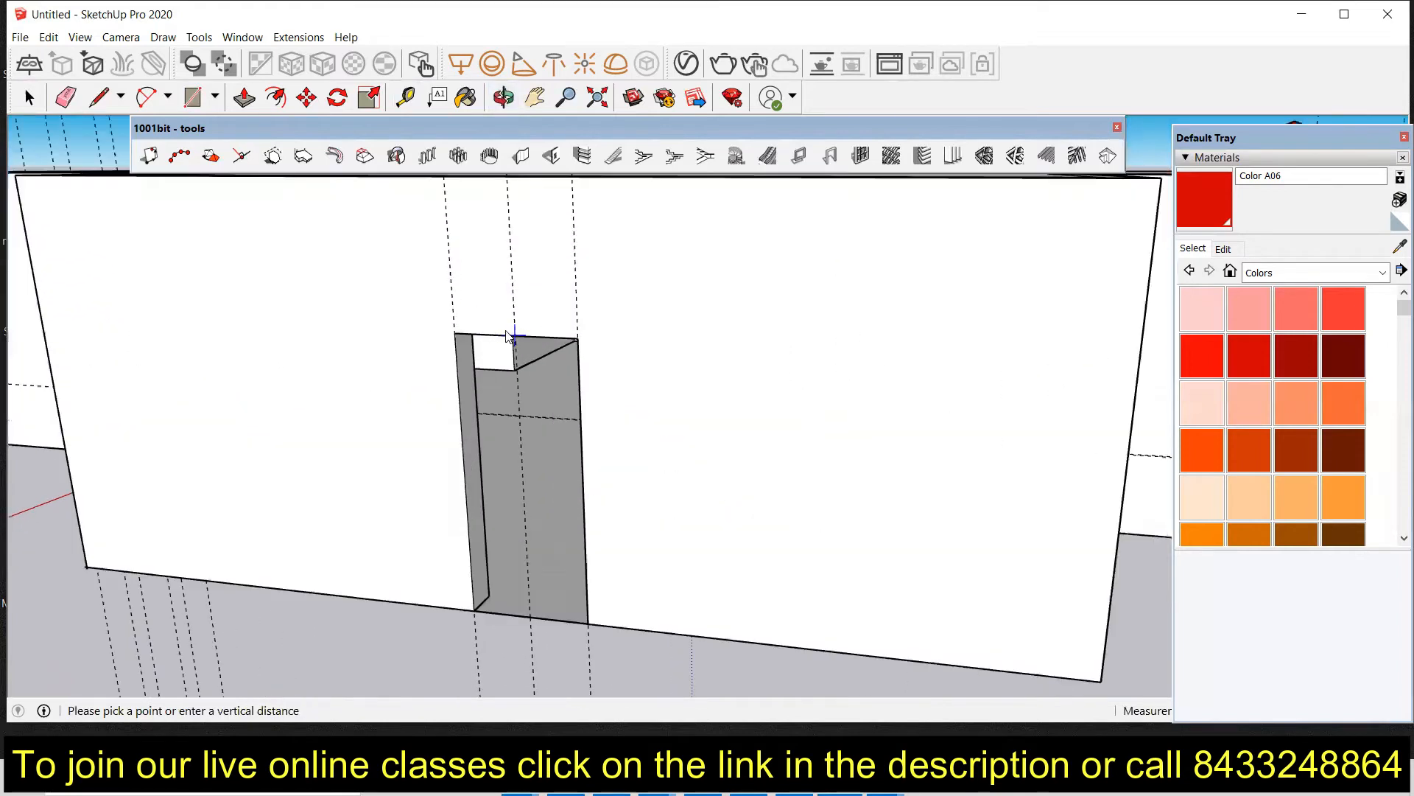
scroll(508, 337, "down", 6)
middle_click_drag(568, 408, 662, 477)
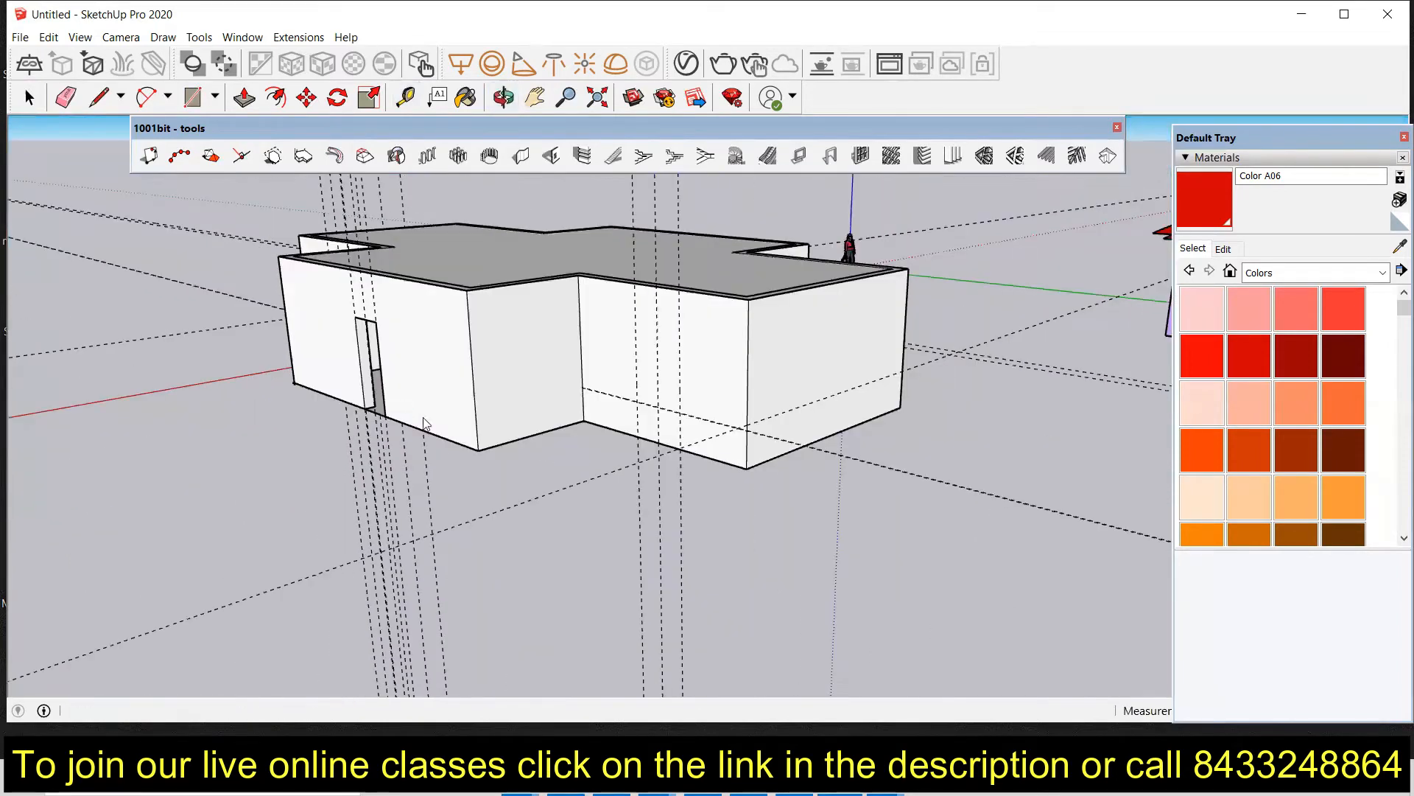
middle_click_drag(557, 461, 733, 457)
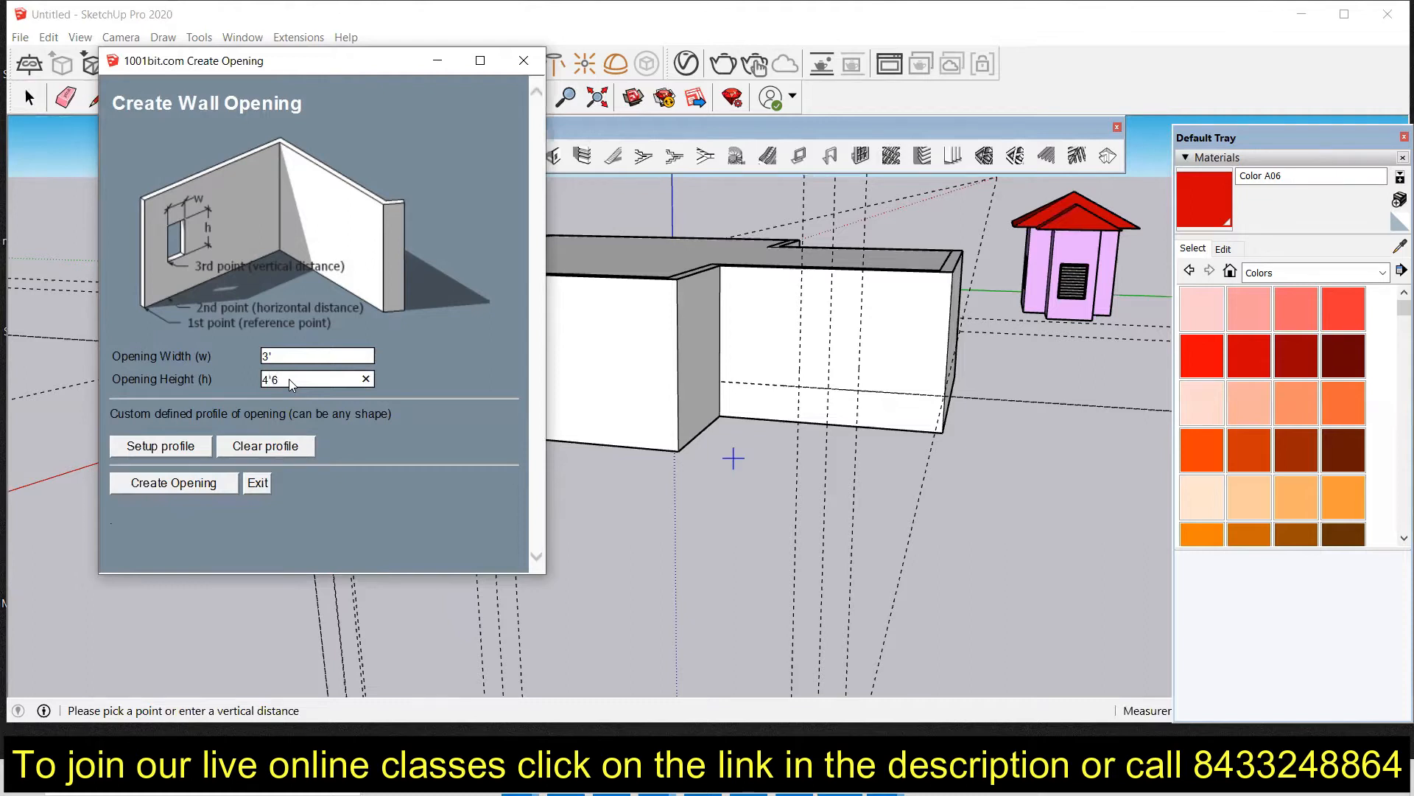
left_click(158, 483)
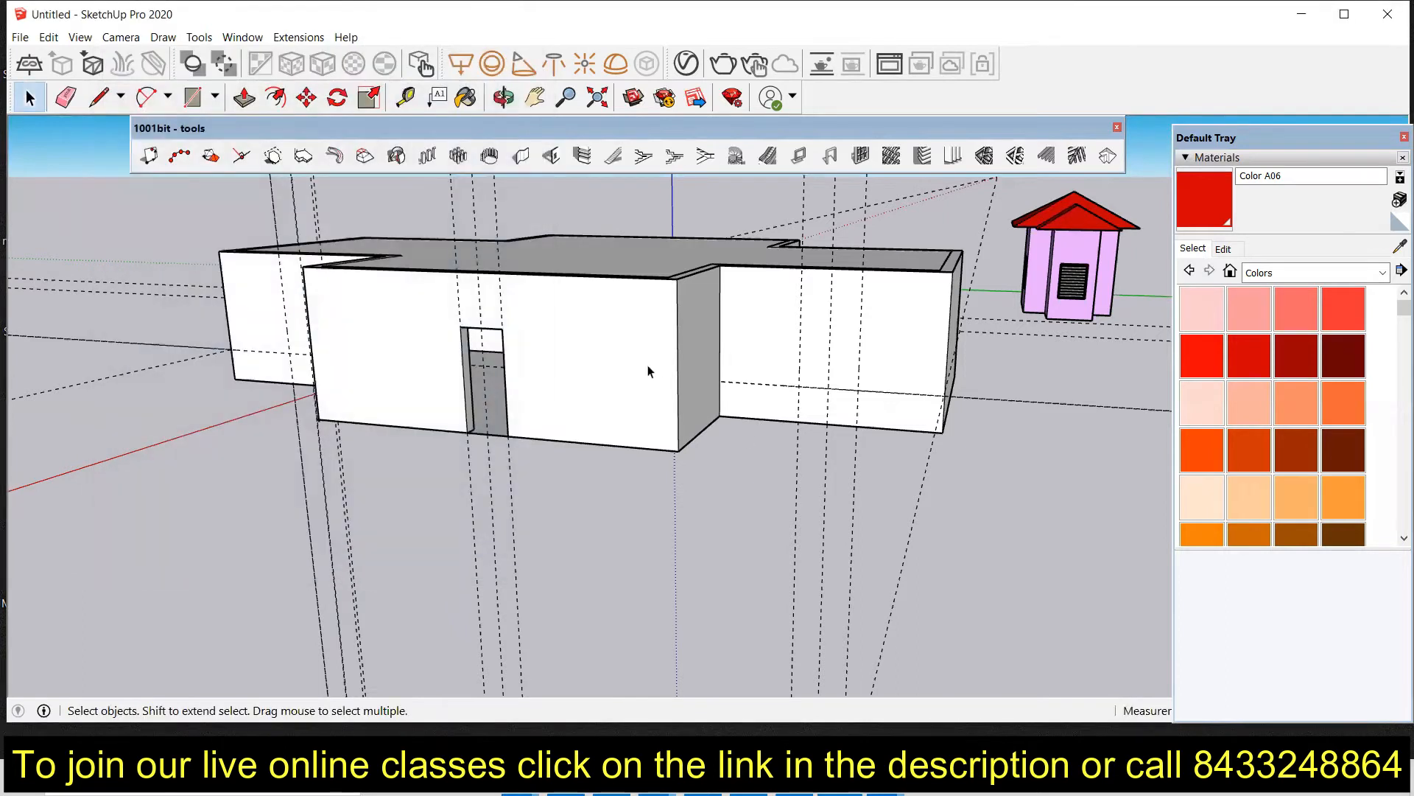
left_click(551, 155)
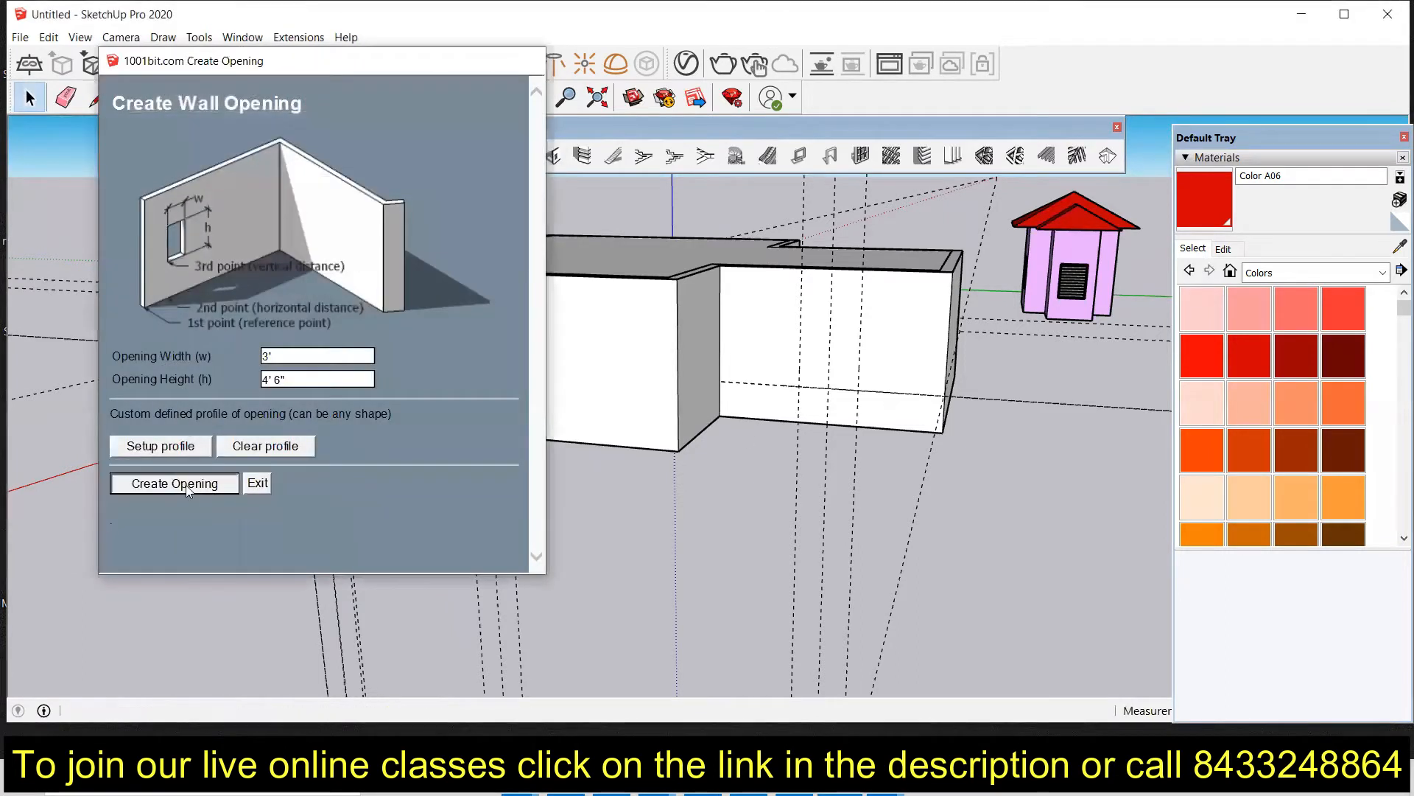
left_click(186, 485)
left_click(715, 415)
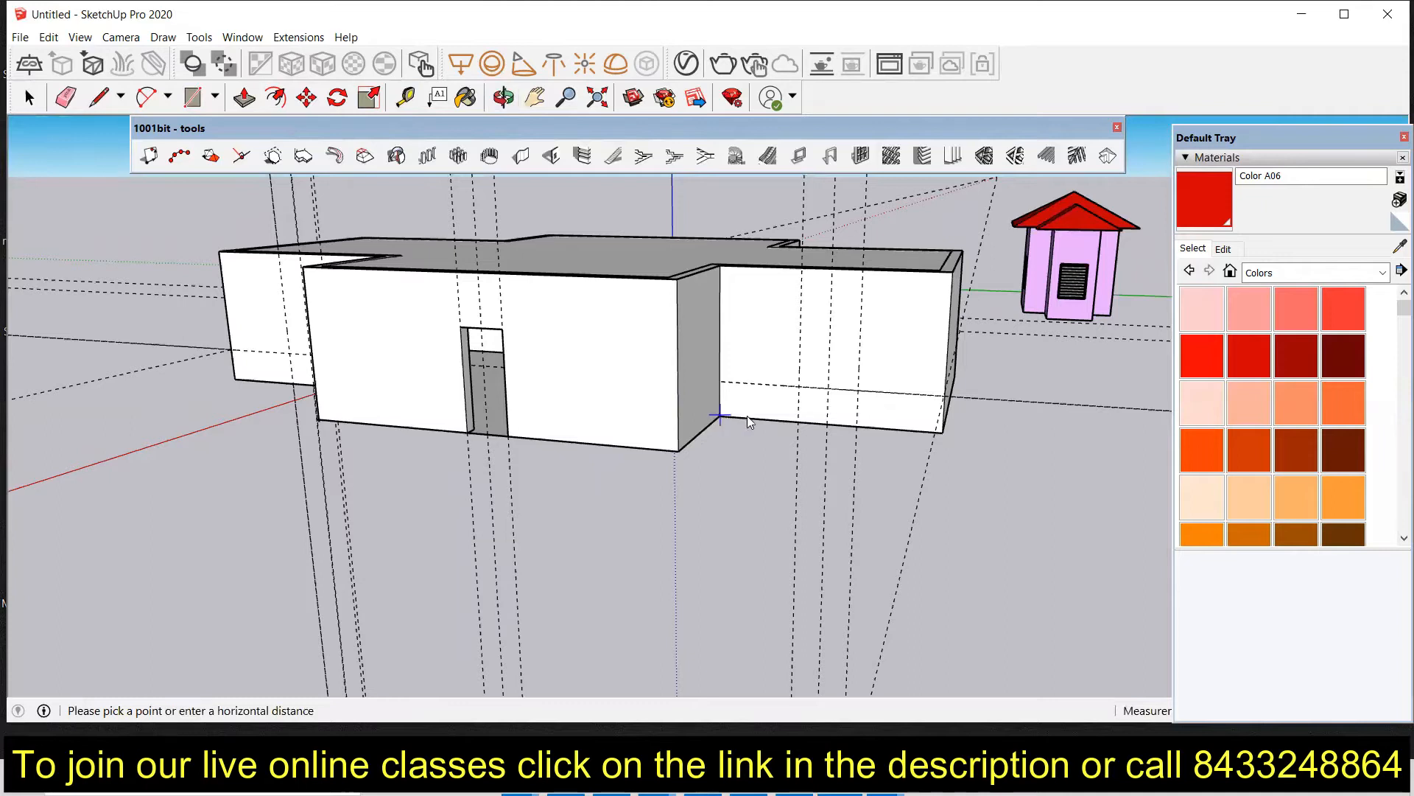
left_click(796, 419)
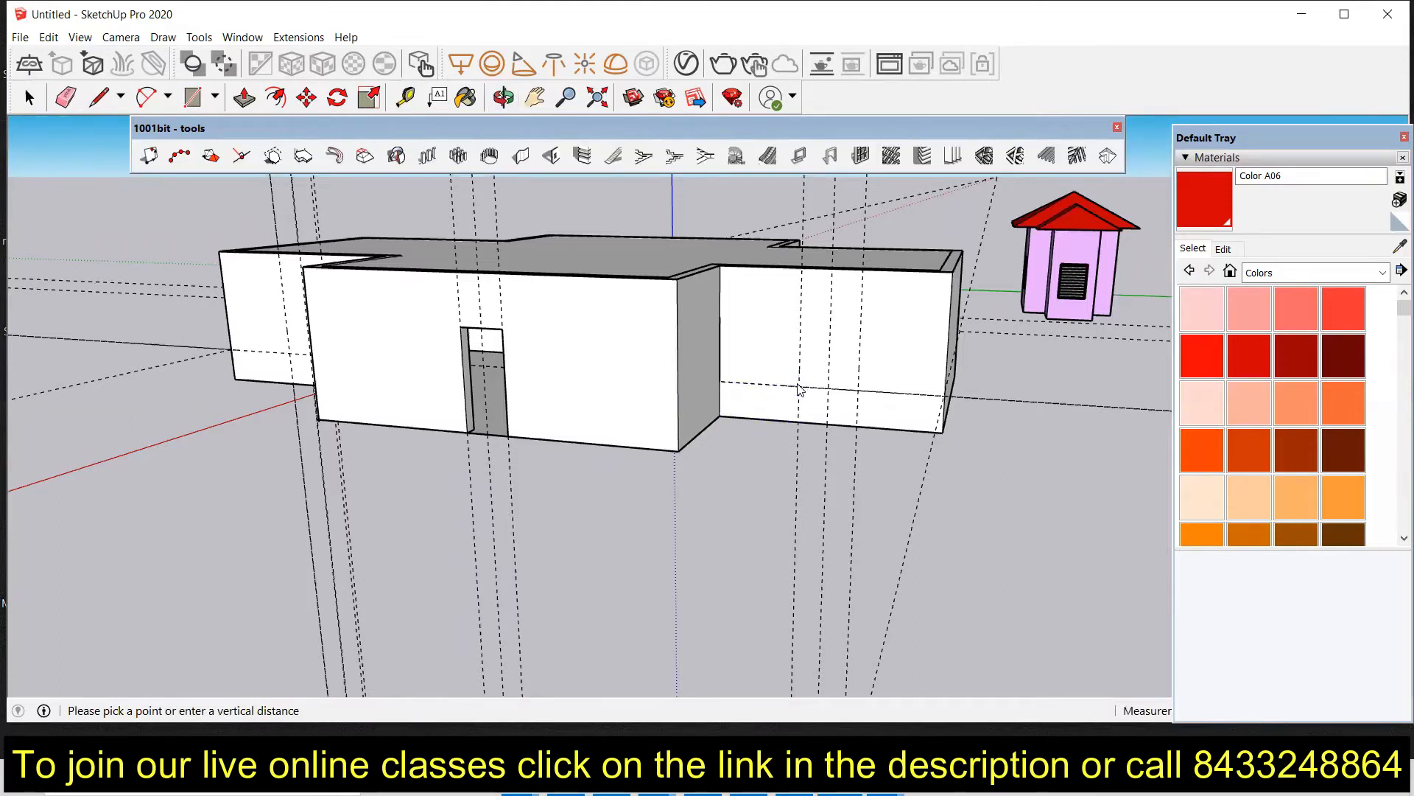
scroll(689, 401, "down", 4)
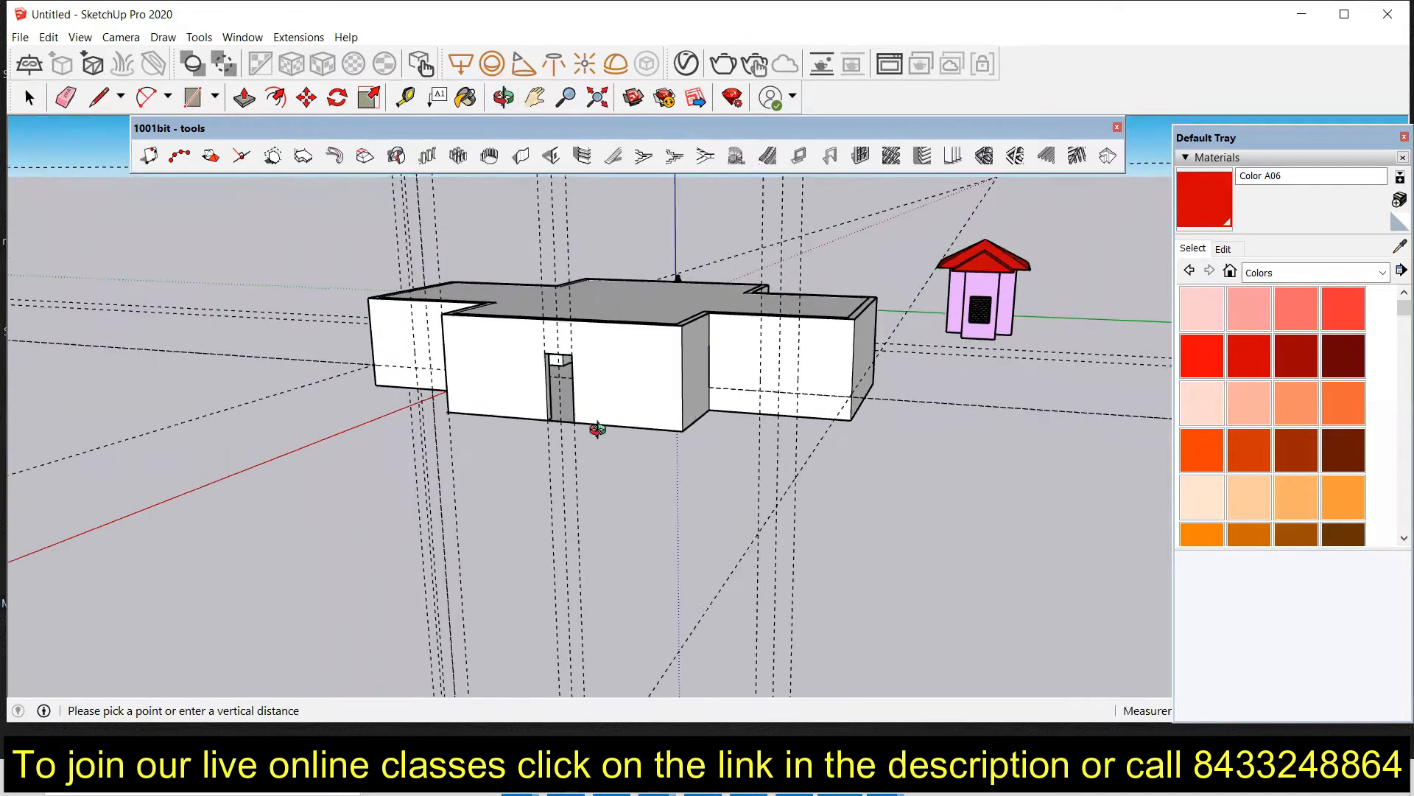
middle_click_drag(593, 427, 573, 447)
scroll(704, 433, "up", 2)
scroll(704, 433, "up", 4)
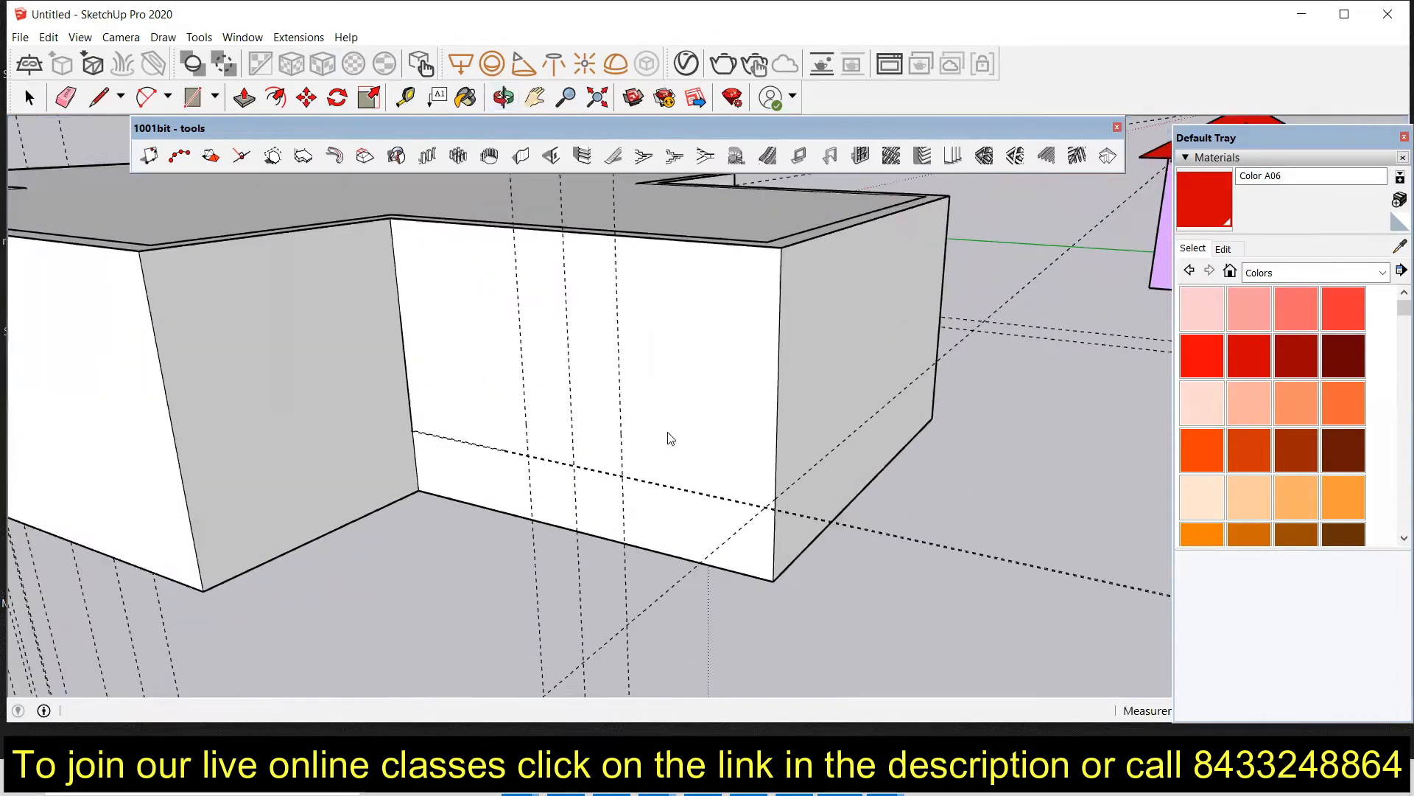
left_click(552, 156)
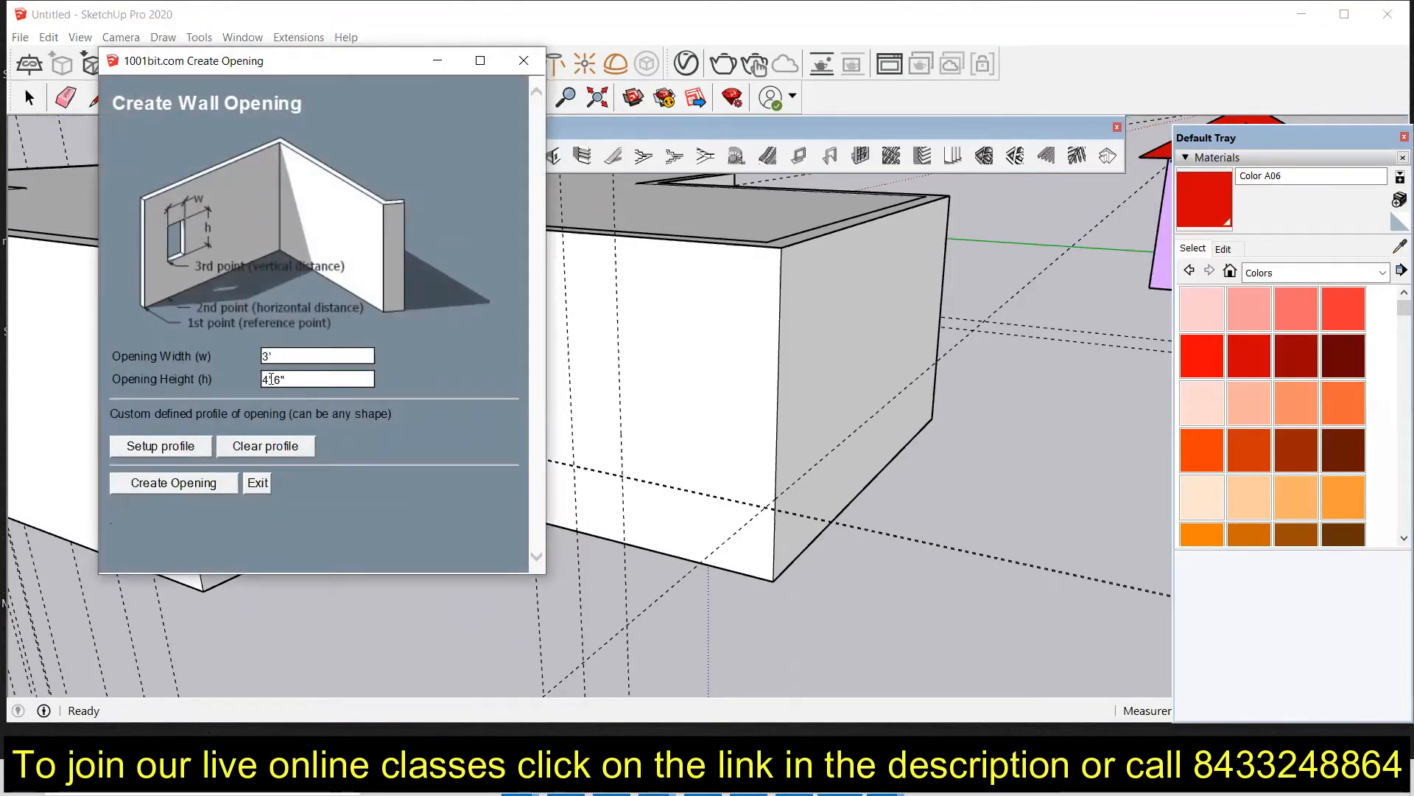
left_click(177, 484)
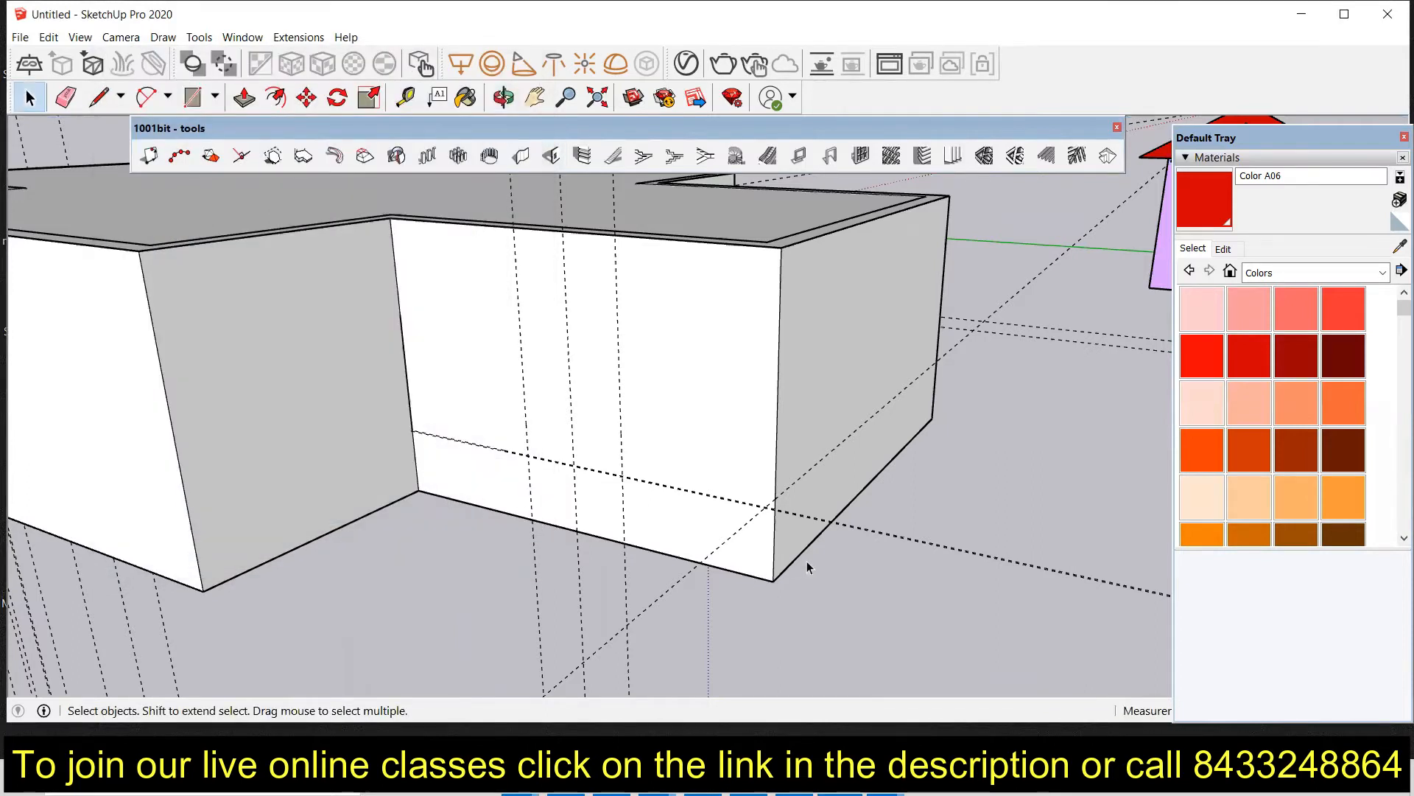
Step: Cut a 3' wide, 4'6" high window opening in the right wing's front wall, aligned to its guides
middle_click_drag(444, 397, 516, 410)
scroll(568, 360, "down", 3)
middle_click_drag(516, 411, 472, 516, "shift")
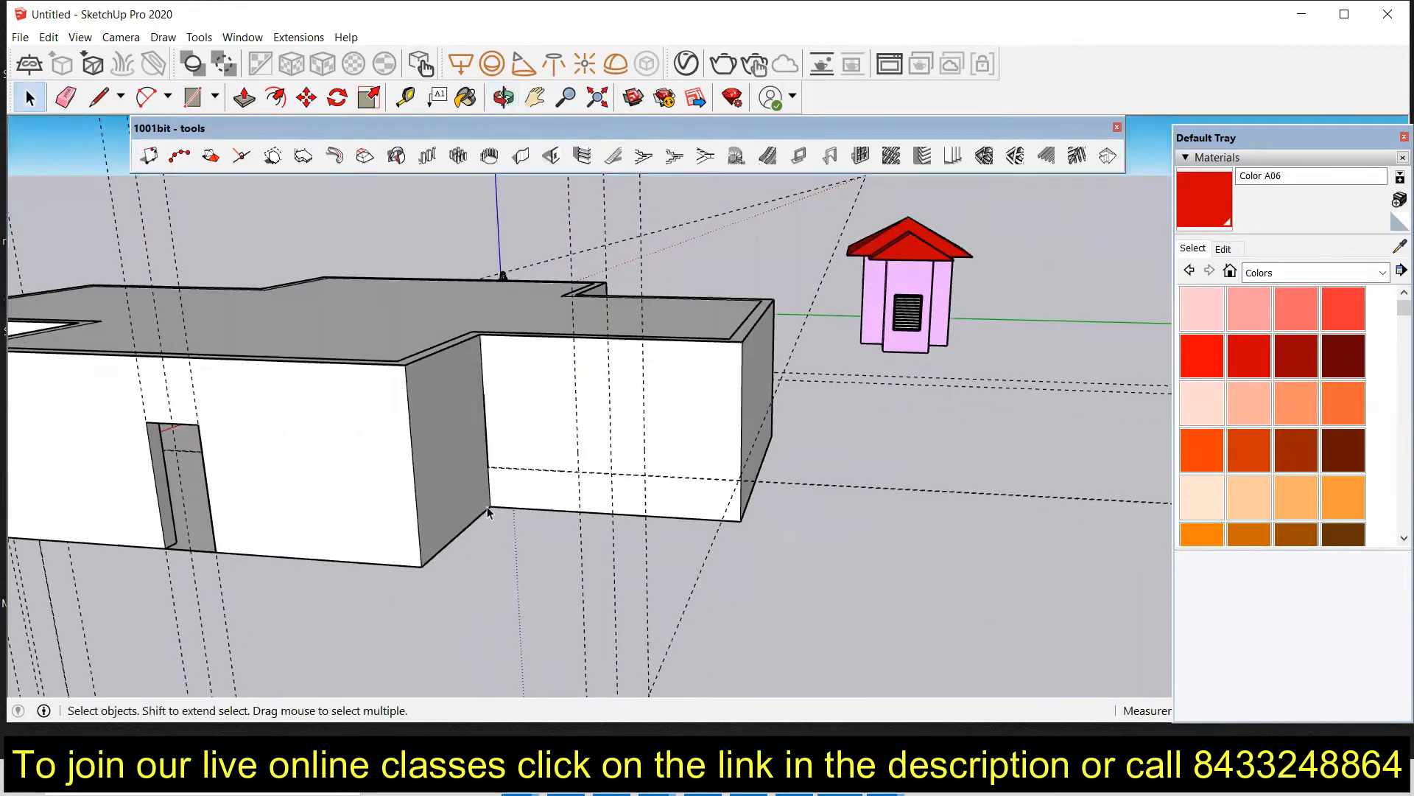
scroll(493, 489, "up", 5)
left_click(551, 155)
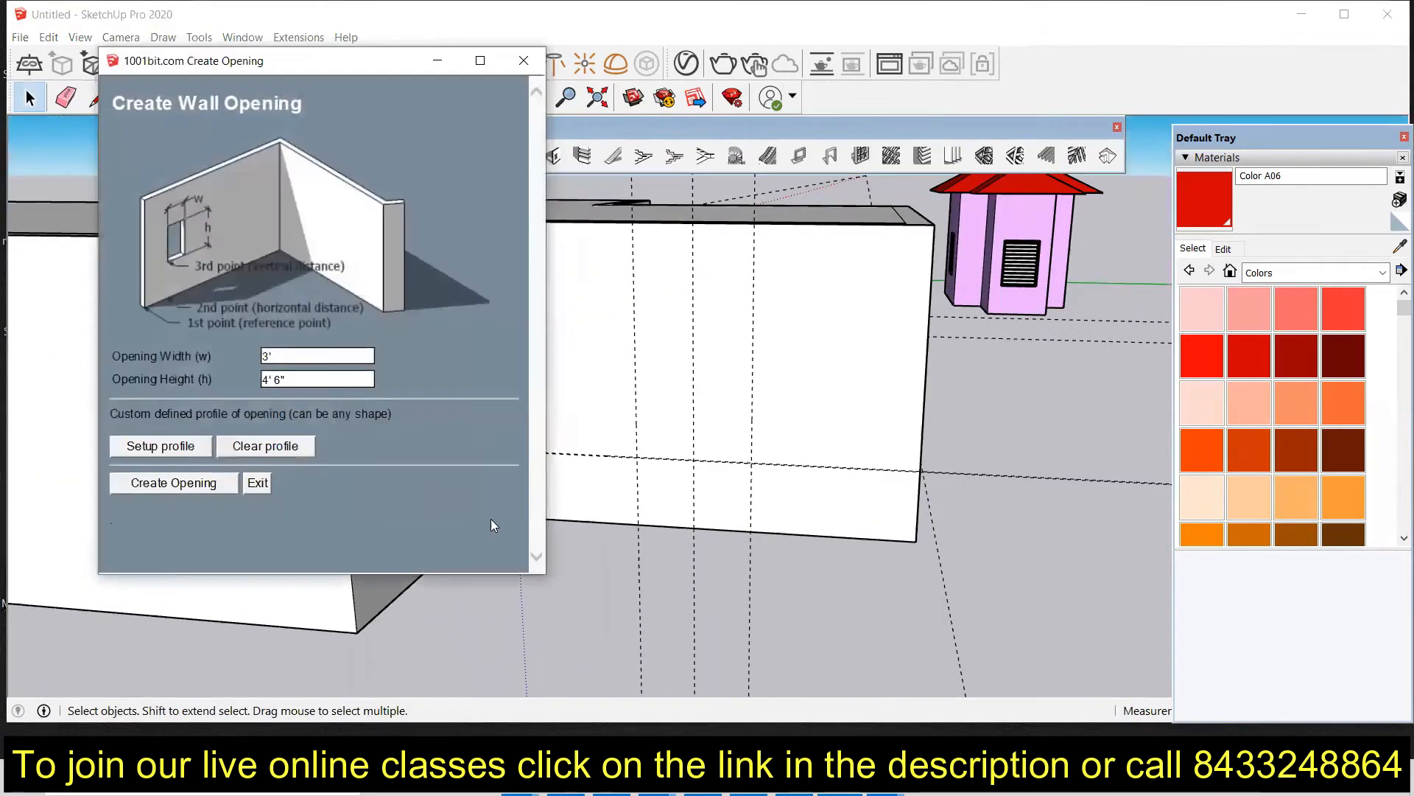
left_click(131, 486)
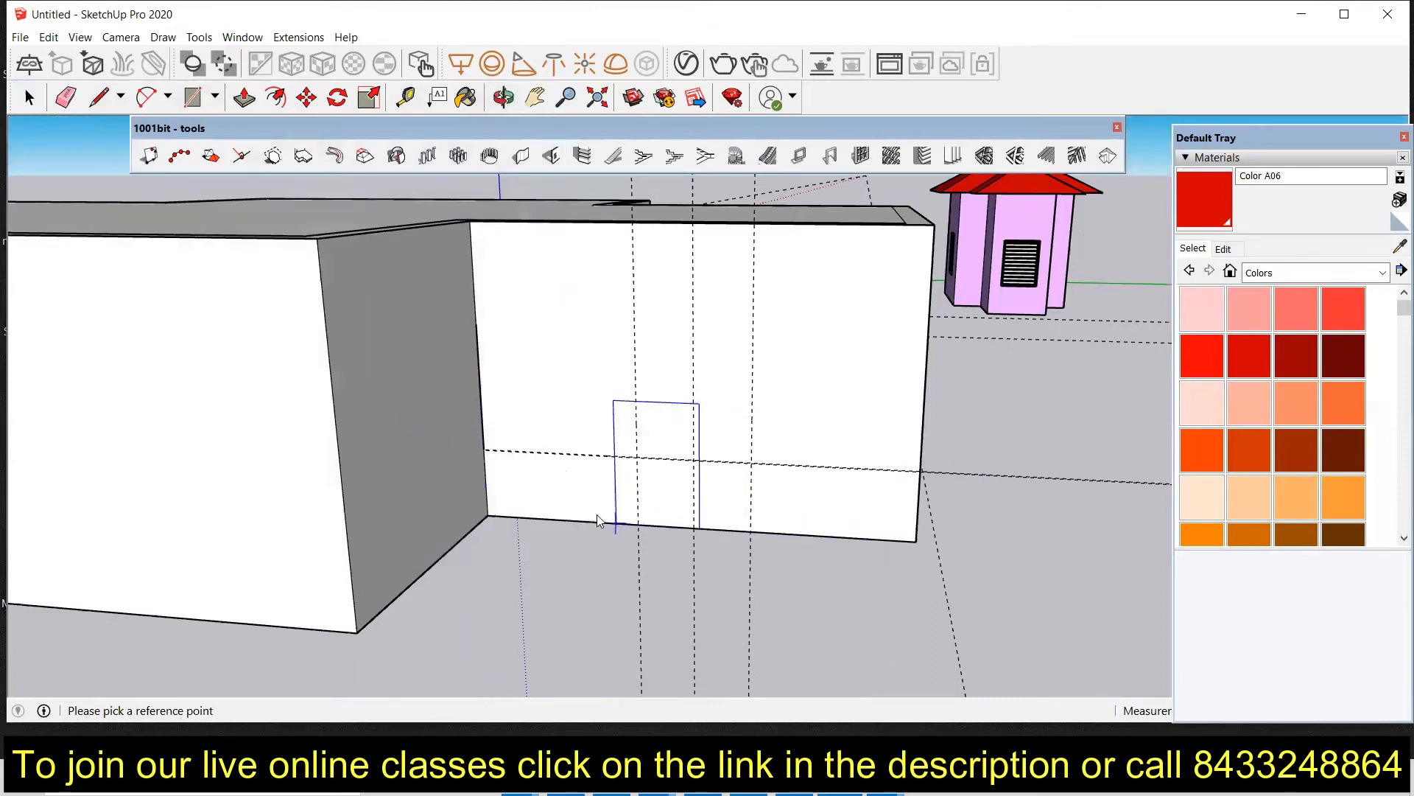
left_click(915, 540)
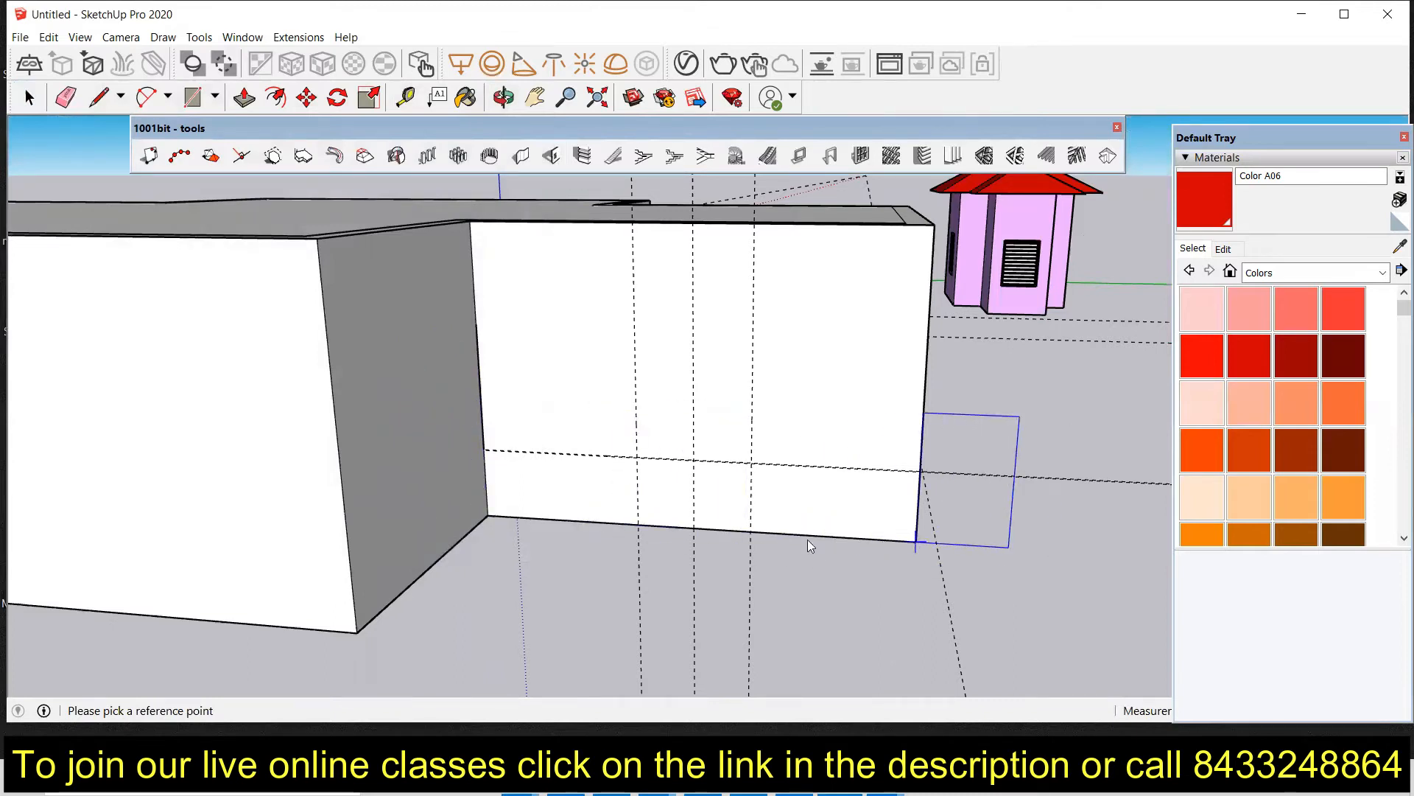
left_click(639, 526)
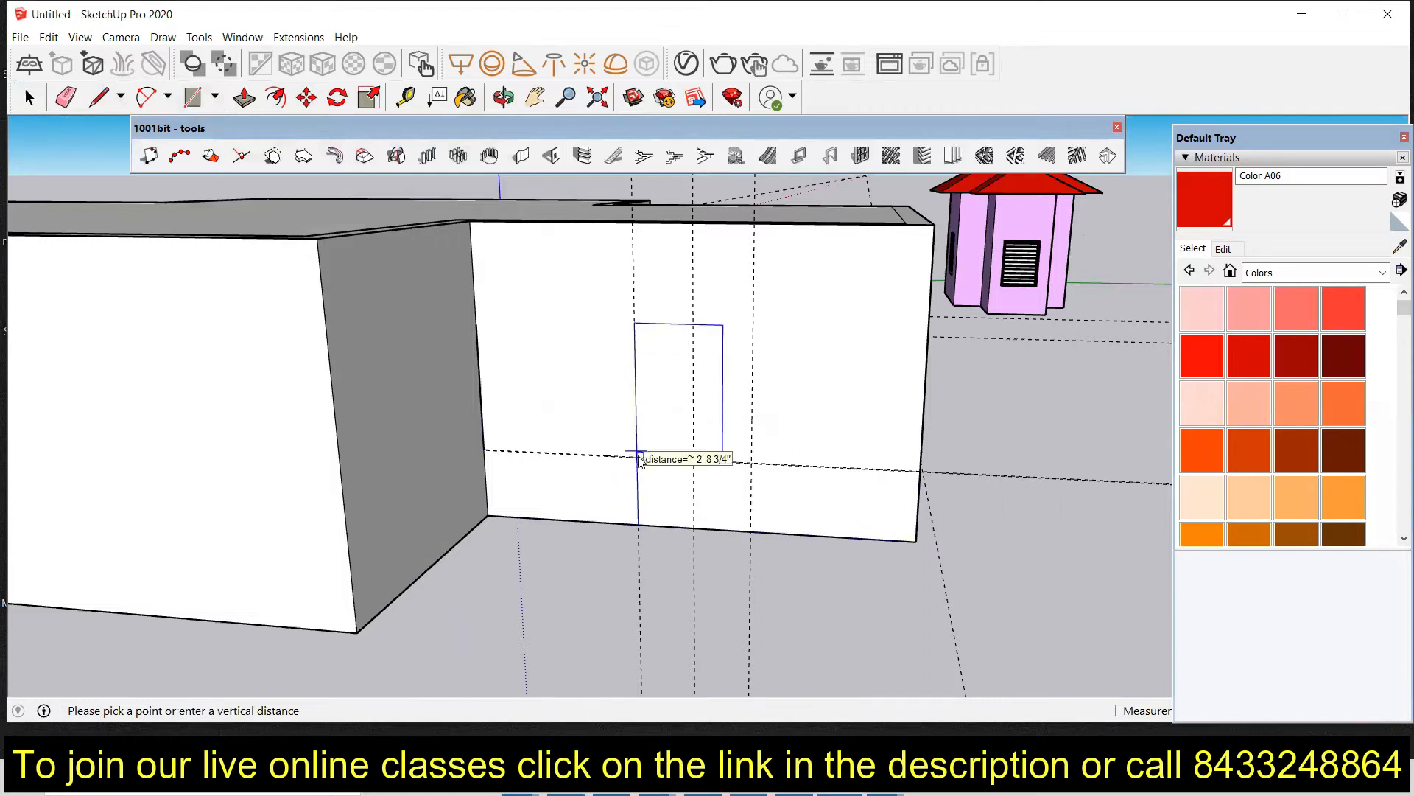
left_click(639, 461)
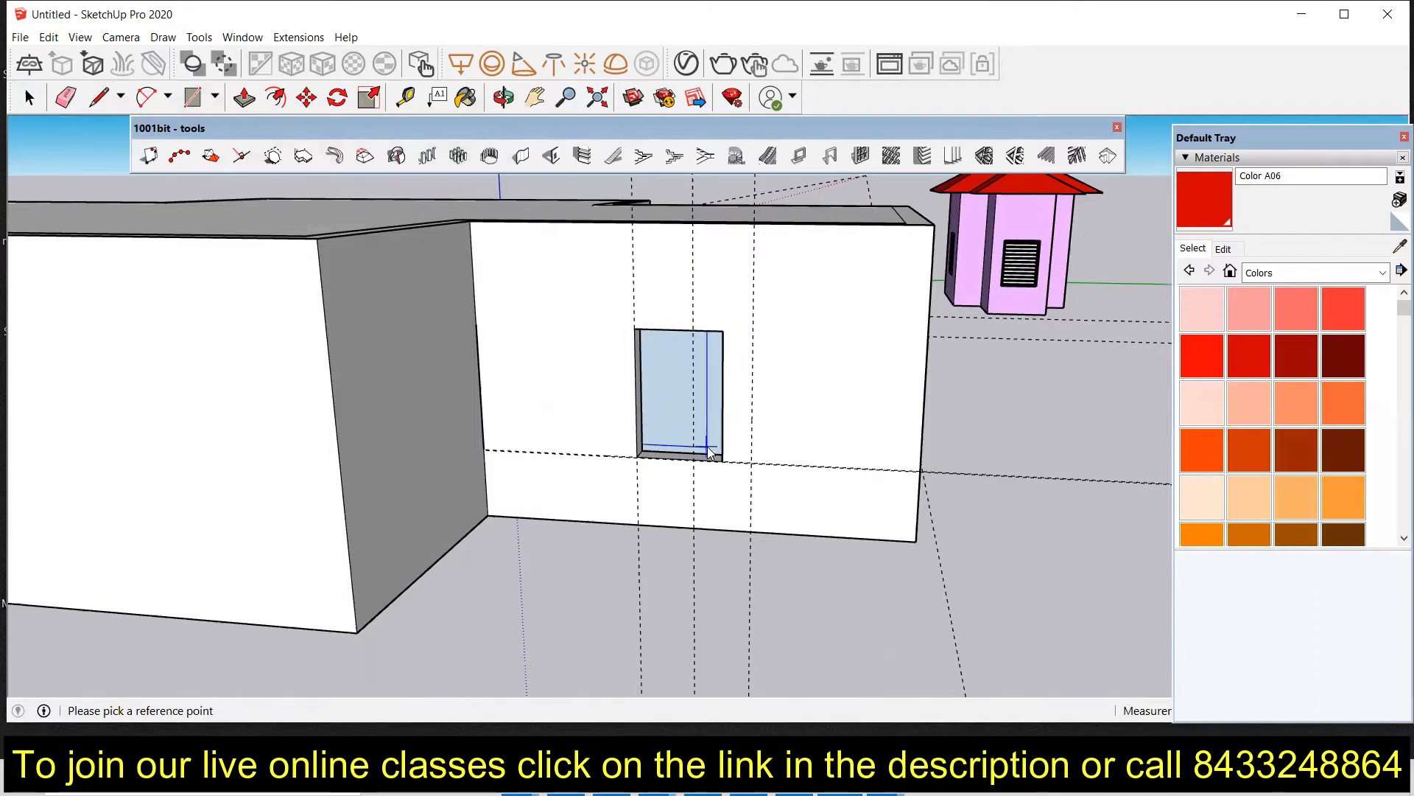
Step: Inspect the new window opening's side jamb face close up
middle_click_drag(698, 388, 913, 391)
key("space")
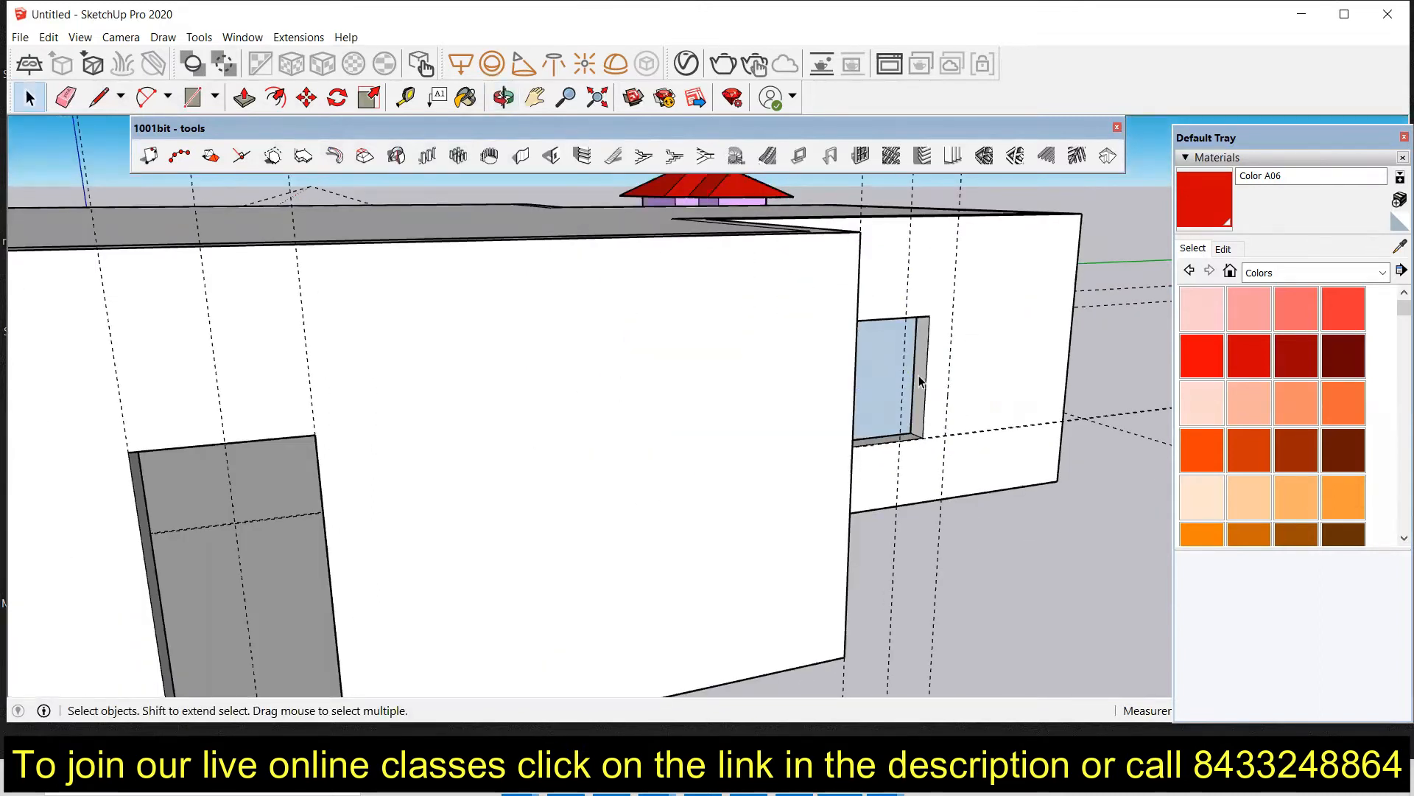
scroll(919, 410, "up", 3)
triple_click(918, 414)
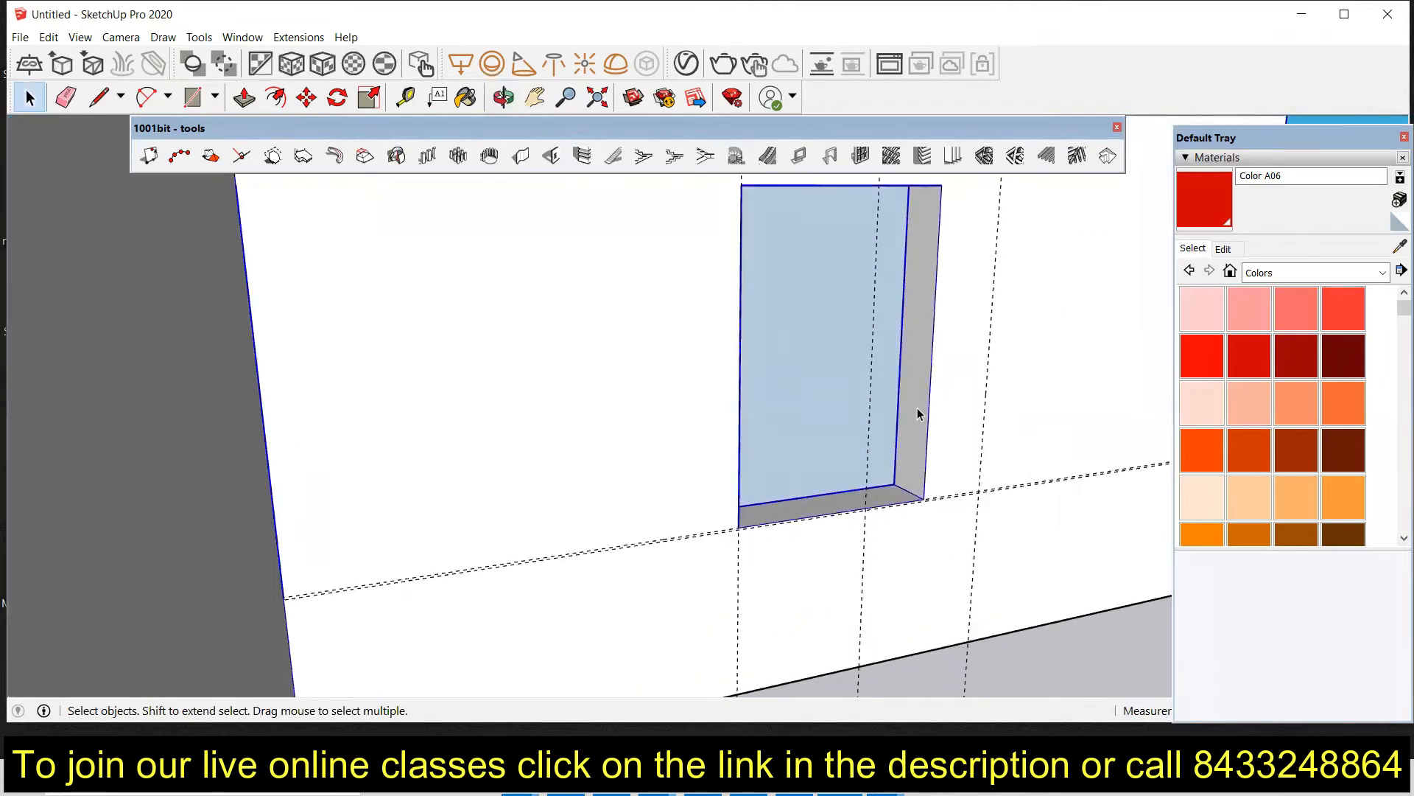
left_click(906, 421)
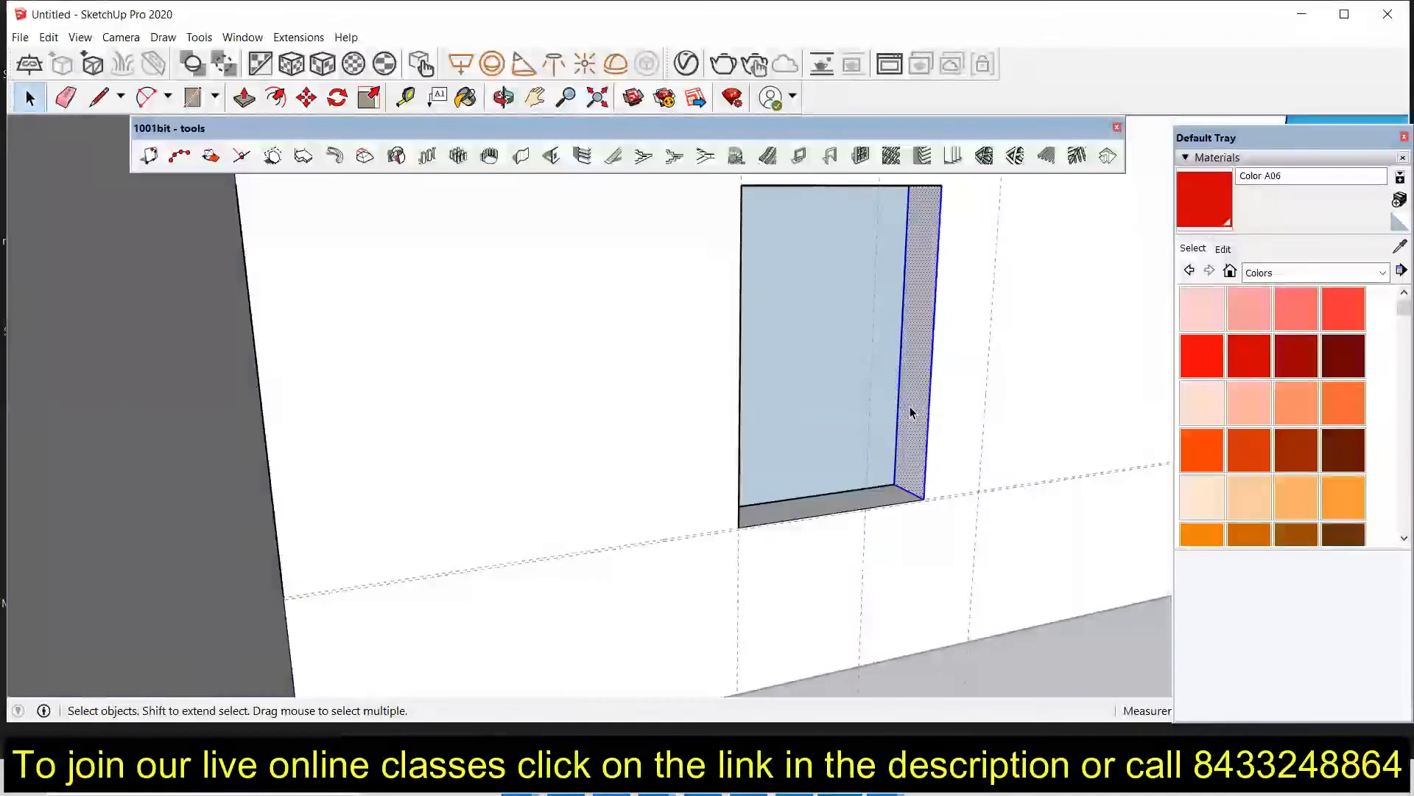
scroll(903, 414, "down", 1)
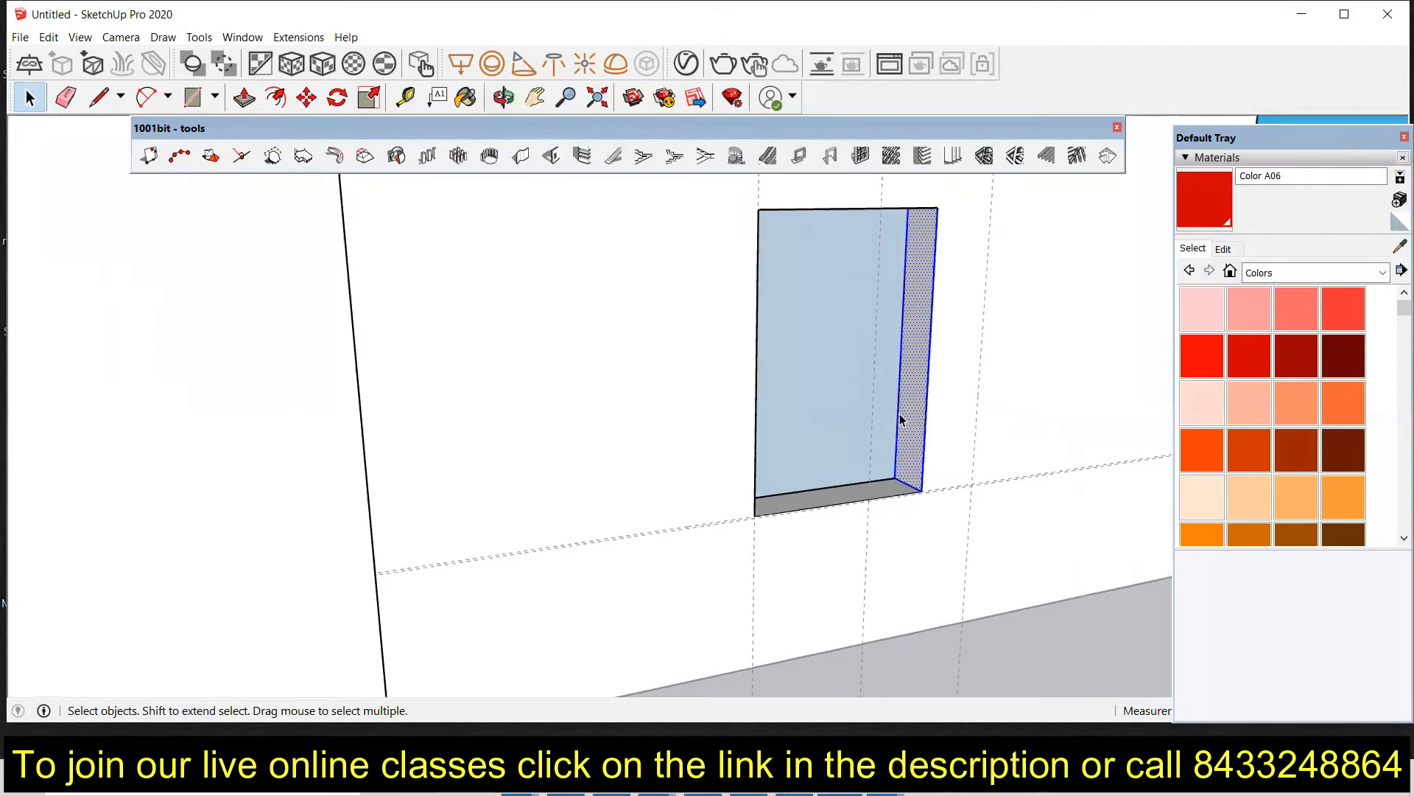
key("p")
left_click_drag(914, 398, 978, 386)
Step: Measure the distance between the two vertical guides on the rear central wall
scroll(665, 471, "down", 3)
middle_click_drag(692, 480, 489, 462)
scroll(489, 462, "down", 4)
middle_click_drag(646, 500, 420, 523)
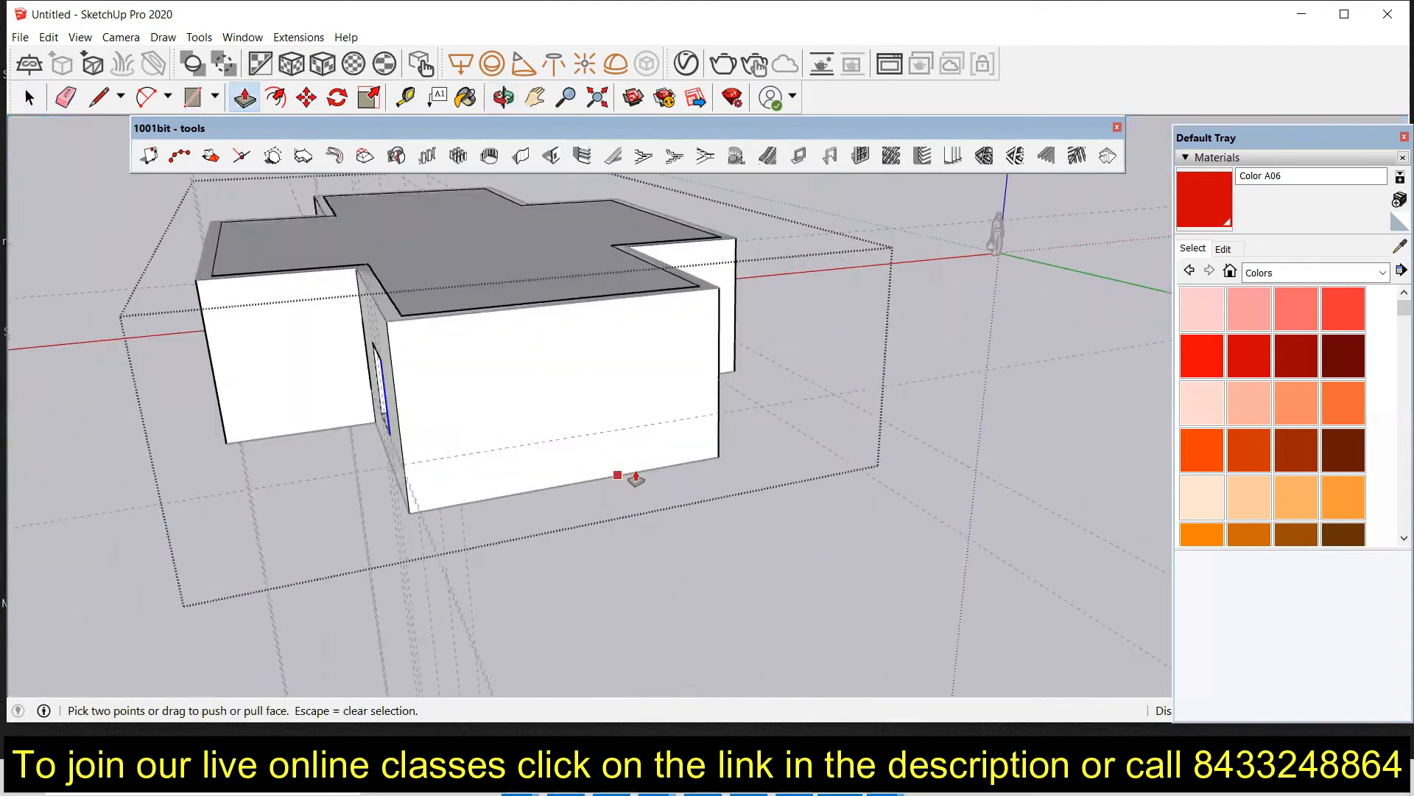
middle_click_drag(632, 477, 407, 501)
middle_click_drag(528, 479, 223, 454)
middle_click_drag(557, 438, 406, 419)
middle_click_drag(674, 368, 537, 372)
scroll(707, 325, "down", 4)
scroll(707, 325, "down", 3)
middle_click_drag(788, 362, 567, 402)
middle_click_drag(867, 411, 859, 355)
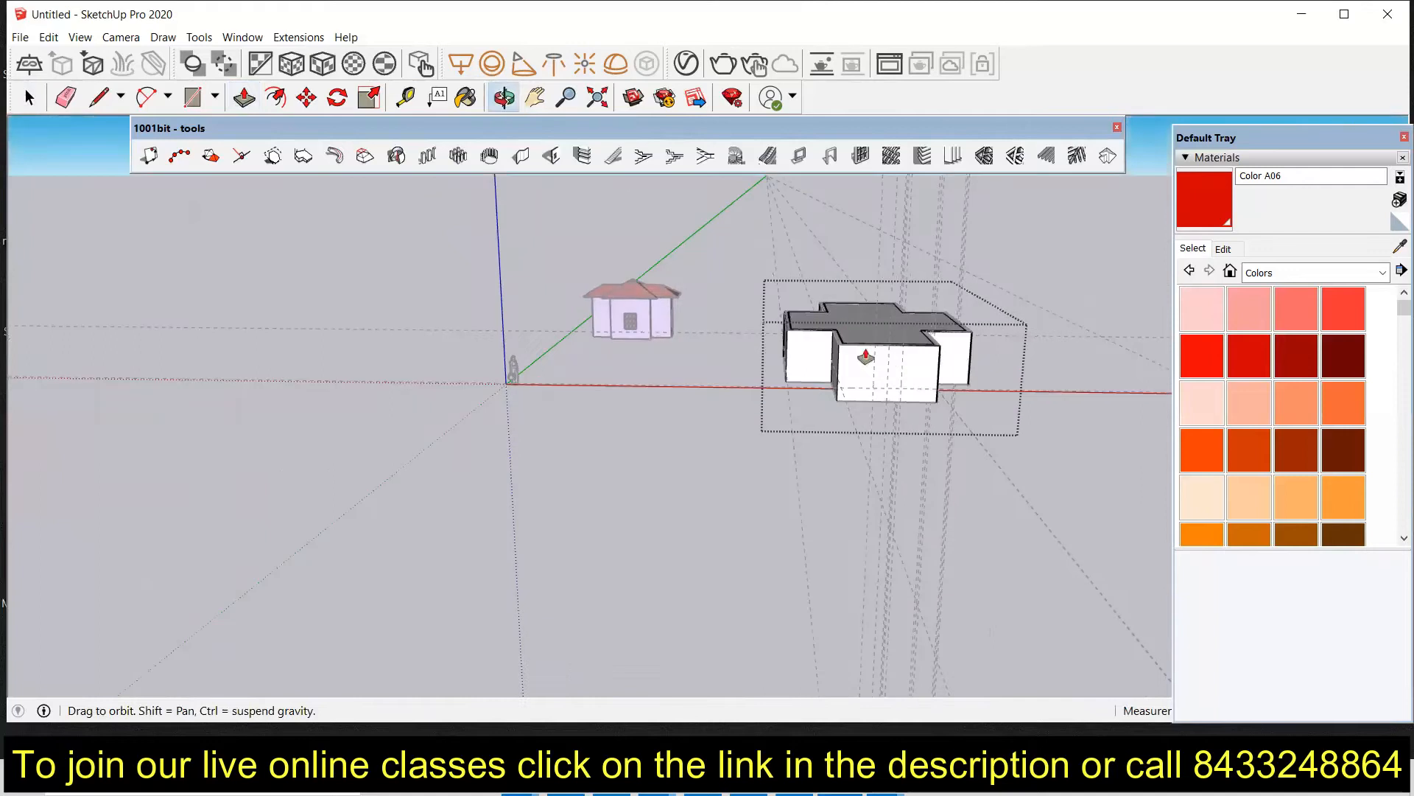
scroll(947, 364, "up", 8)
scroll(821, 444, "down", 5)
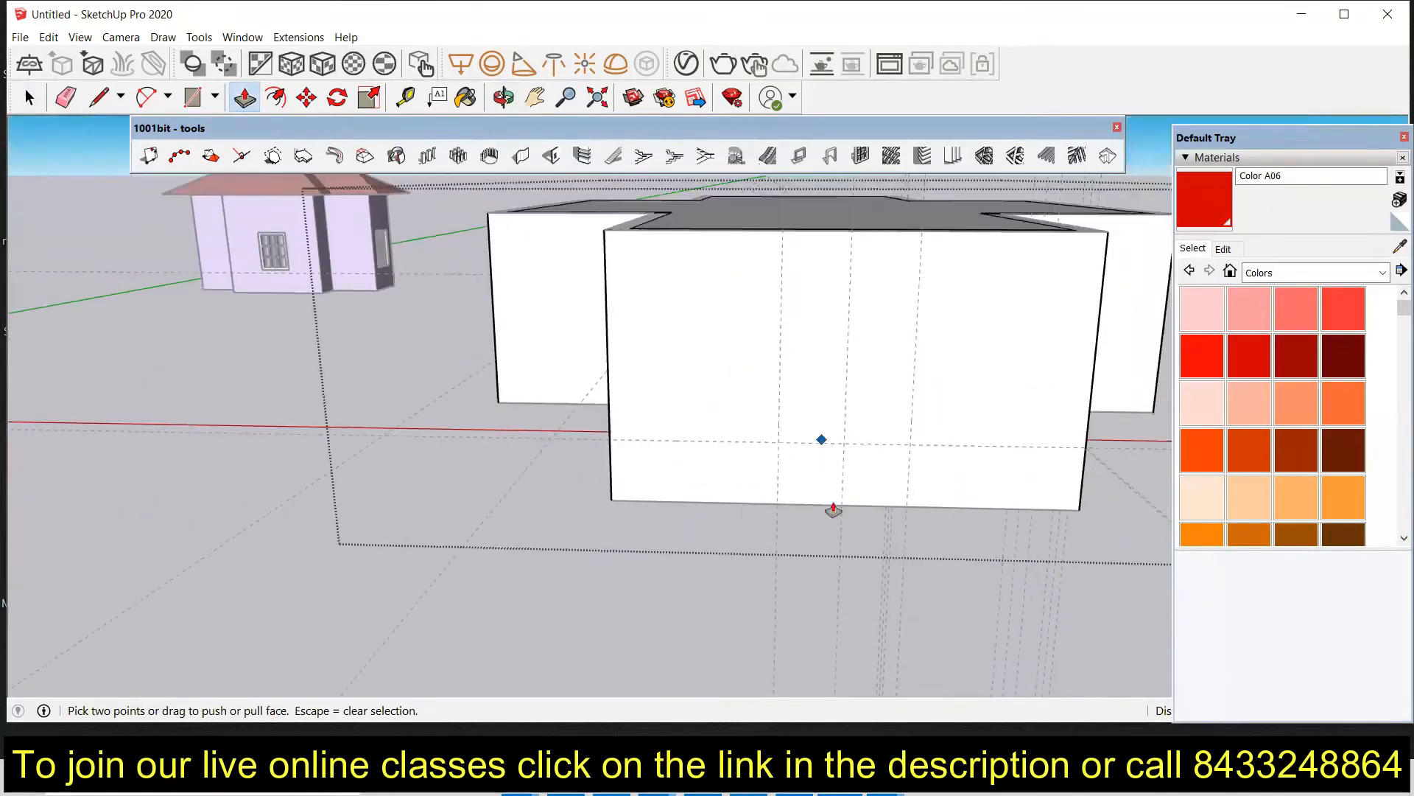
key("space")
left_click(405, 98)
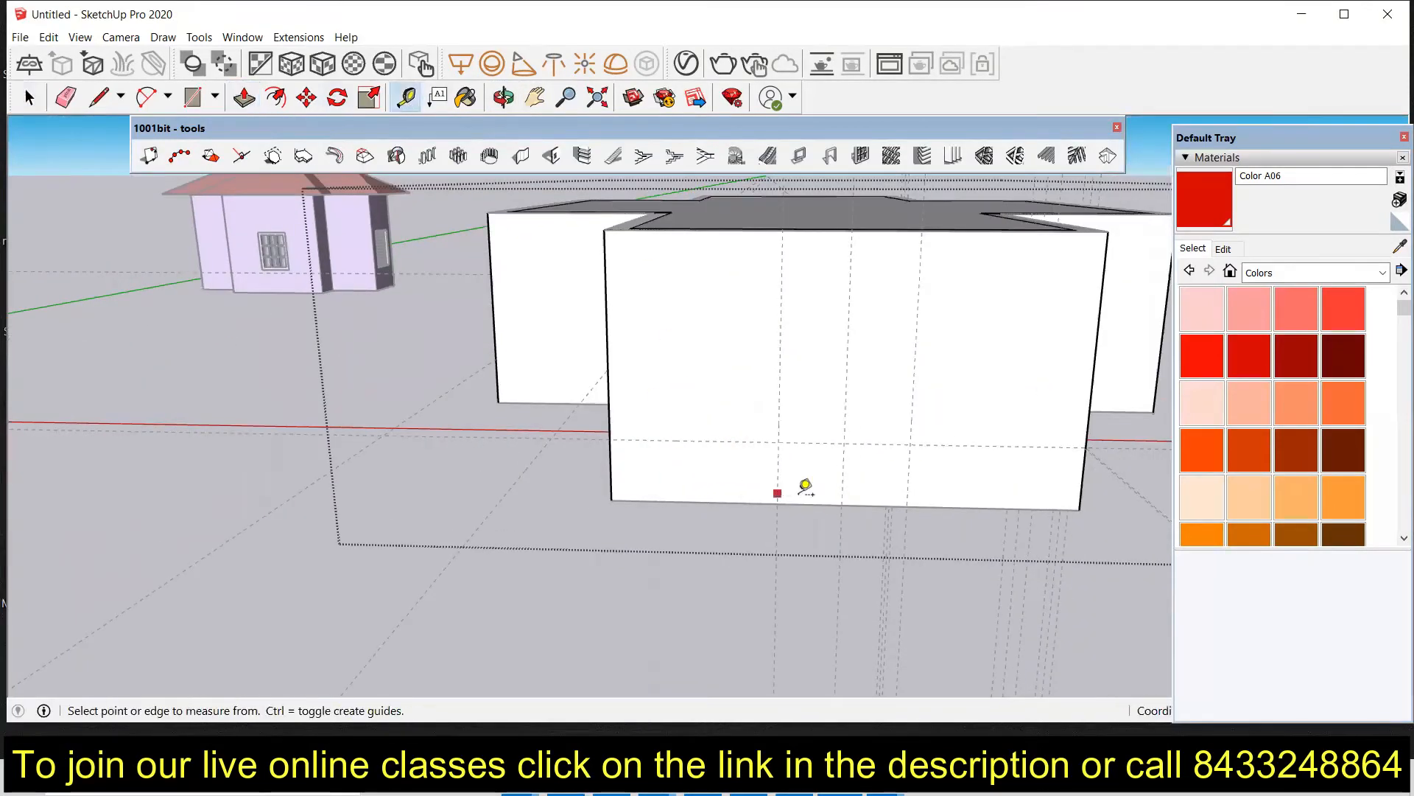
left_click(778, 442)
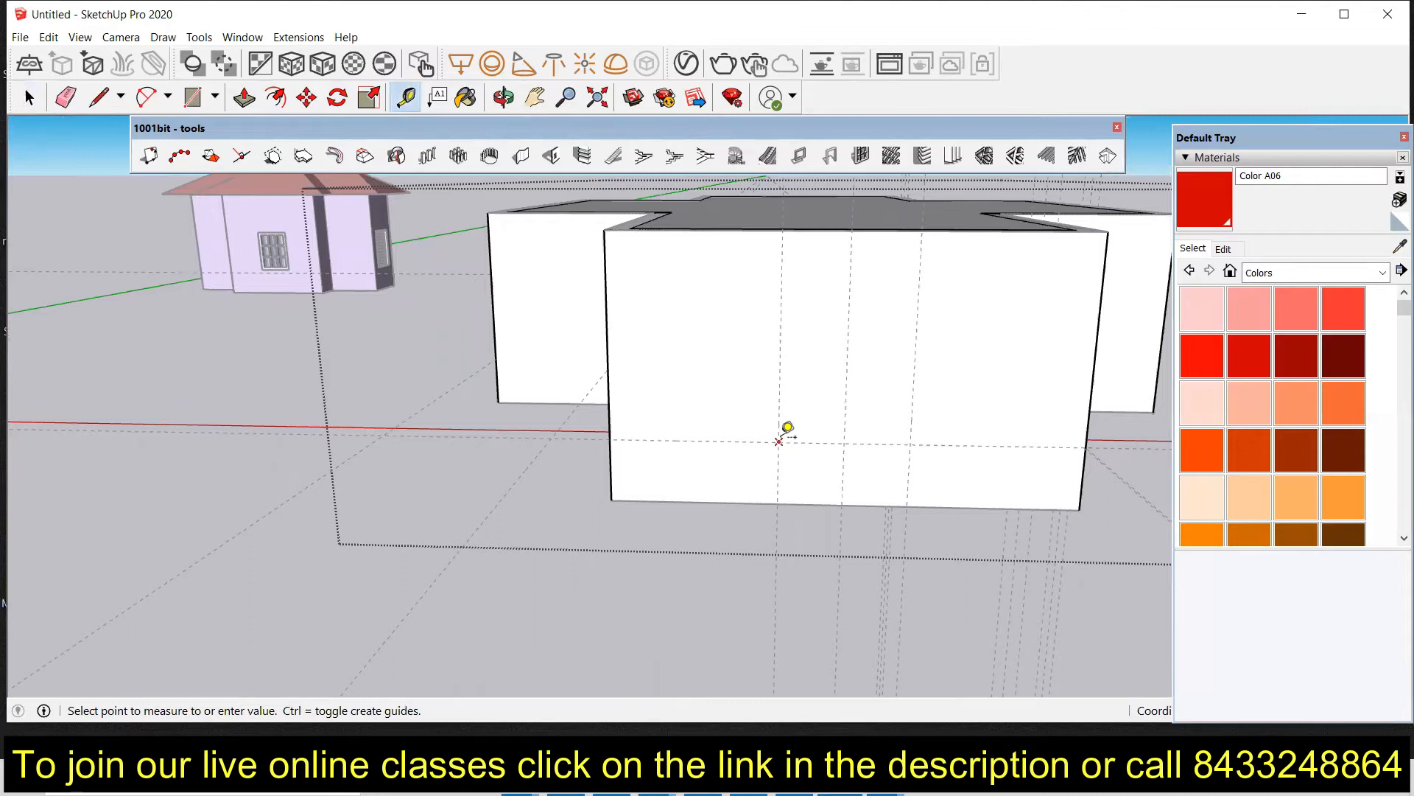
left_click(911, 443)
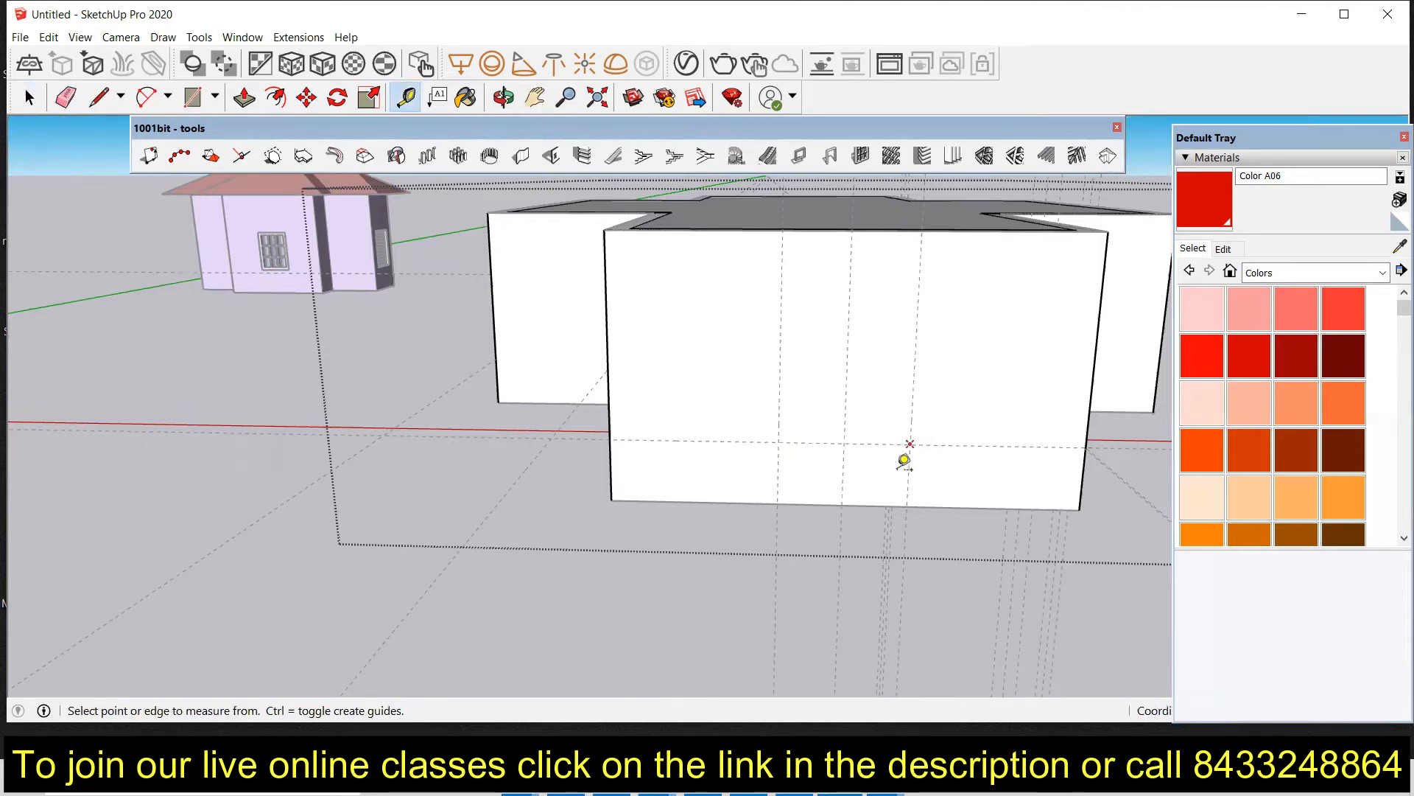
Step: Cut a 5' wide, 4'6" high window opening in the rear central wall using the Create Opening tool
scroll(789, 473, "down", 4)
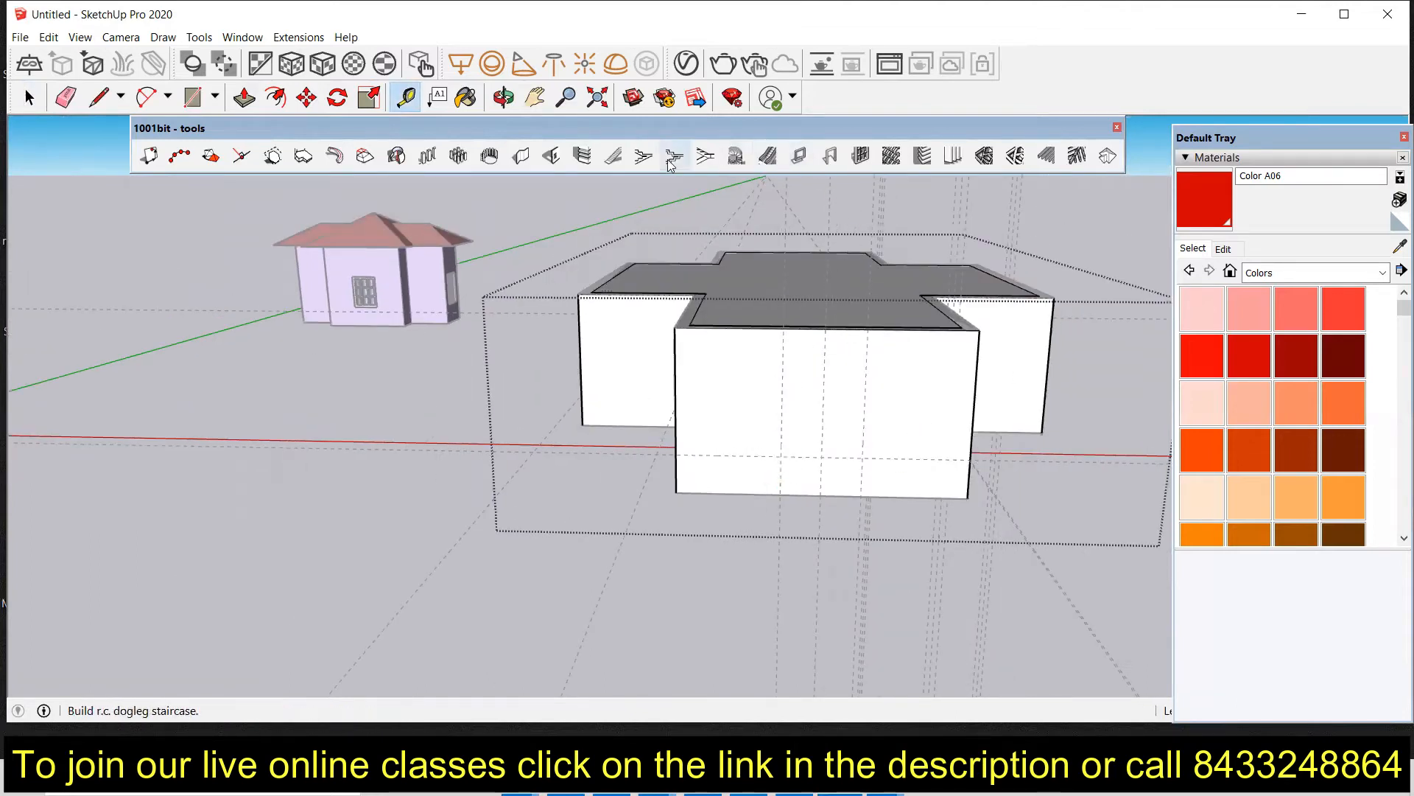
left_click(551, 155)
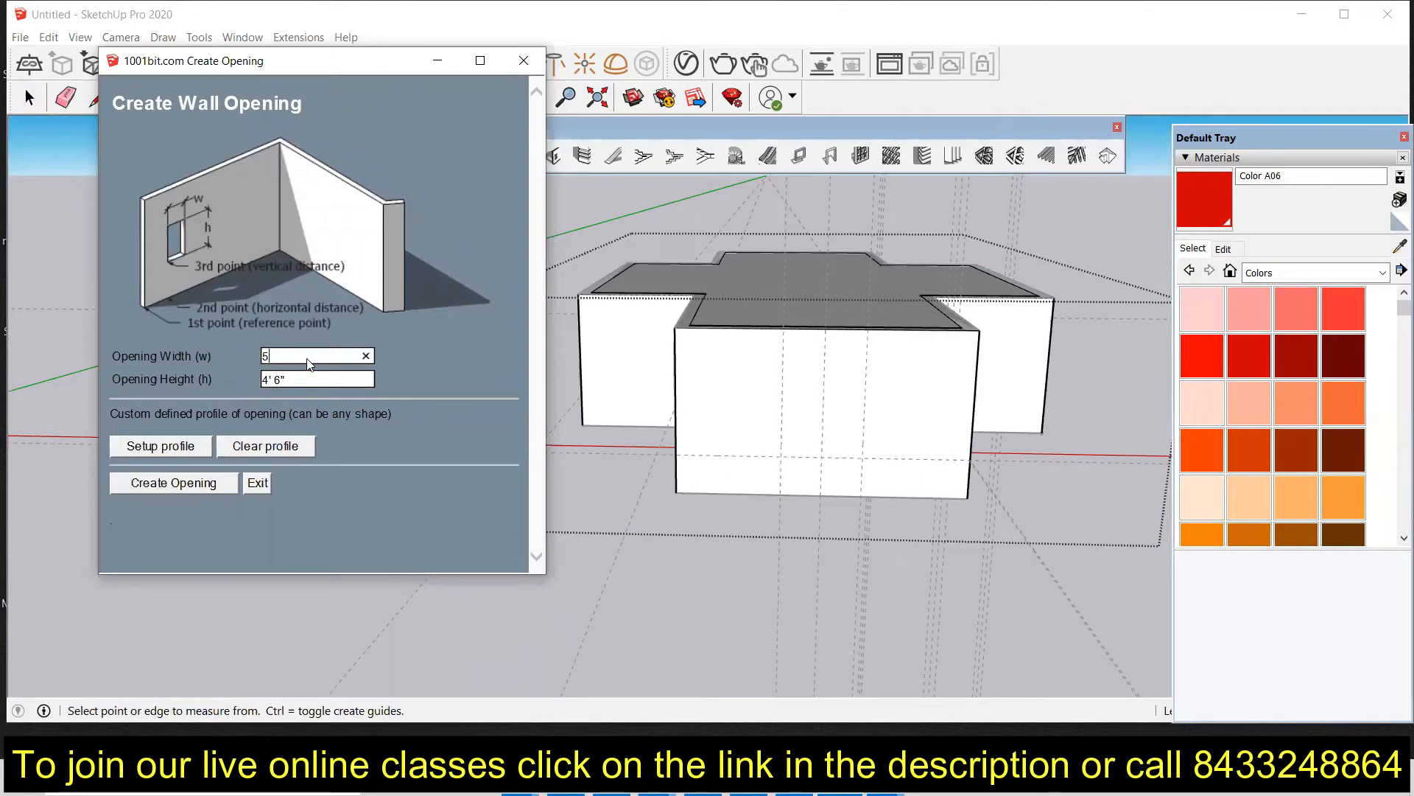
left_click(170, 488)
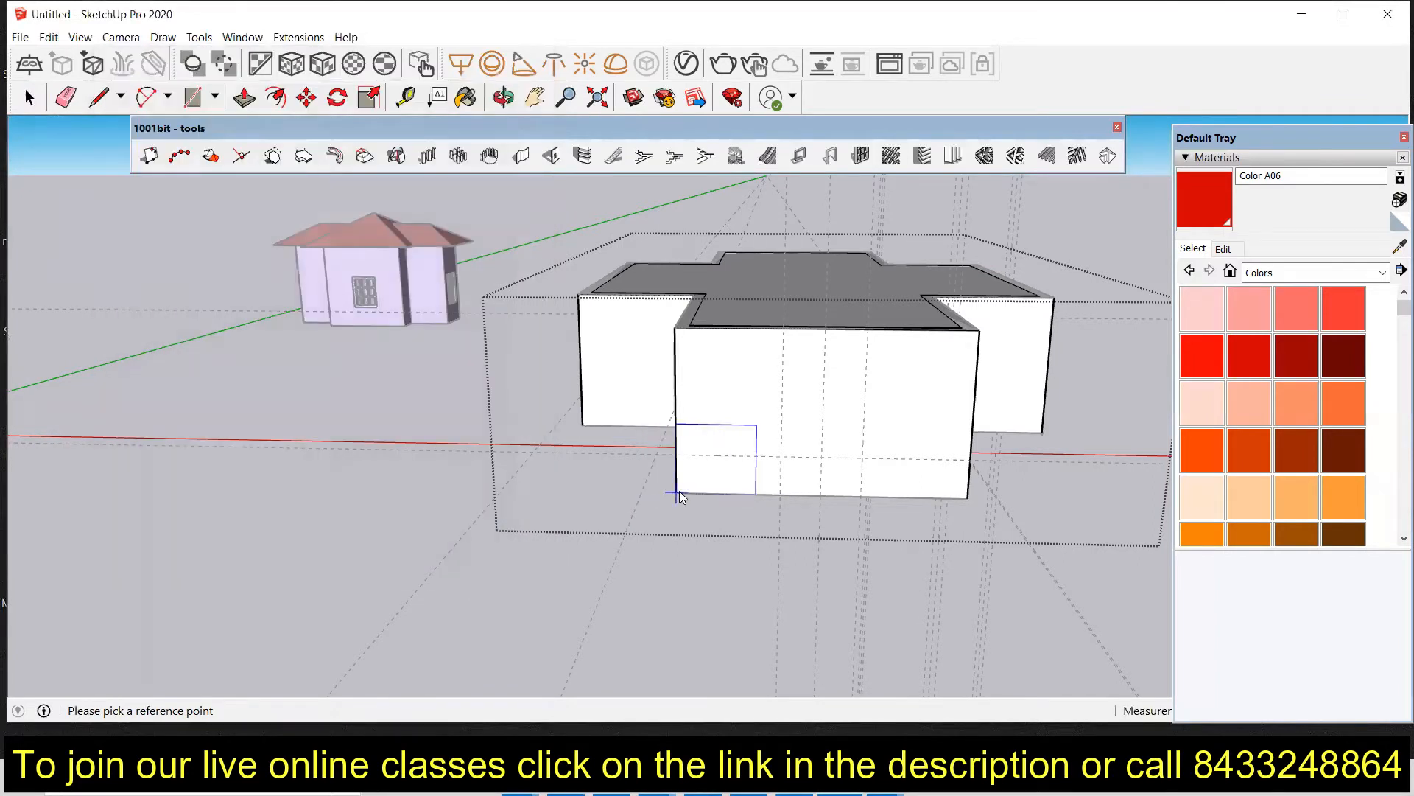
left_click(679, 491)
left_click(782, 497)
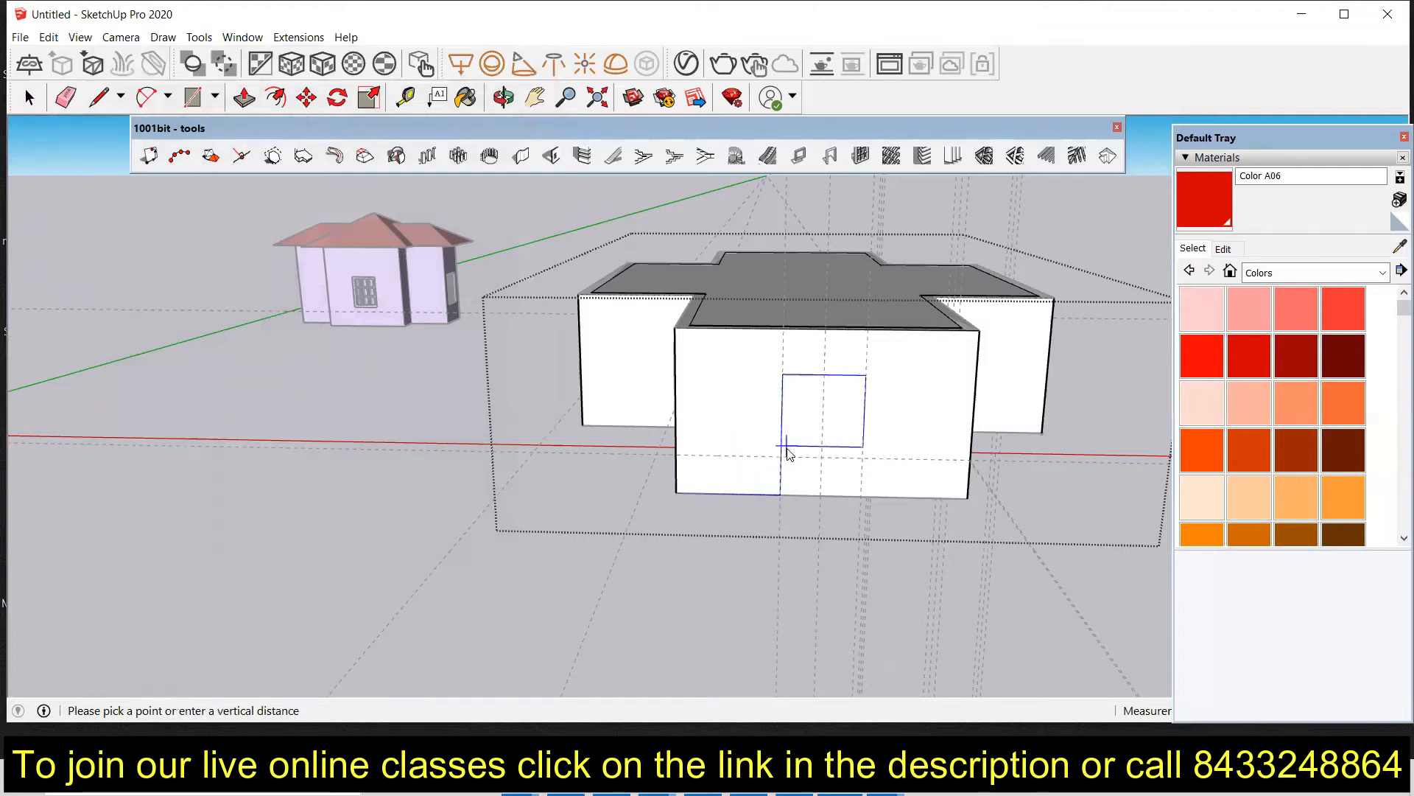
left_click(786, 461)
Step: Review the openings around the building and exit the Create Opening tool
mouse_move(842, 484)
middle_mouse_down()
mouse_move(584, 474)
mouse_move(672, 489)
mouse_move(423, 525)
mouse_move(708, 503)
mouse_move(231, 513)
mouse_move(431, 518)
mouse_move(312, 505)
mouse_move(410, 511)
middle_mouse_up()
middle_click_drag(294, 496, 521, 507)
middle_click_drag(284, 515, 393, 552)
scroll(422, 564, "down", 5)
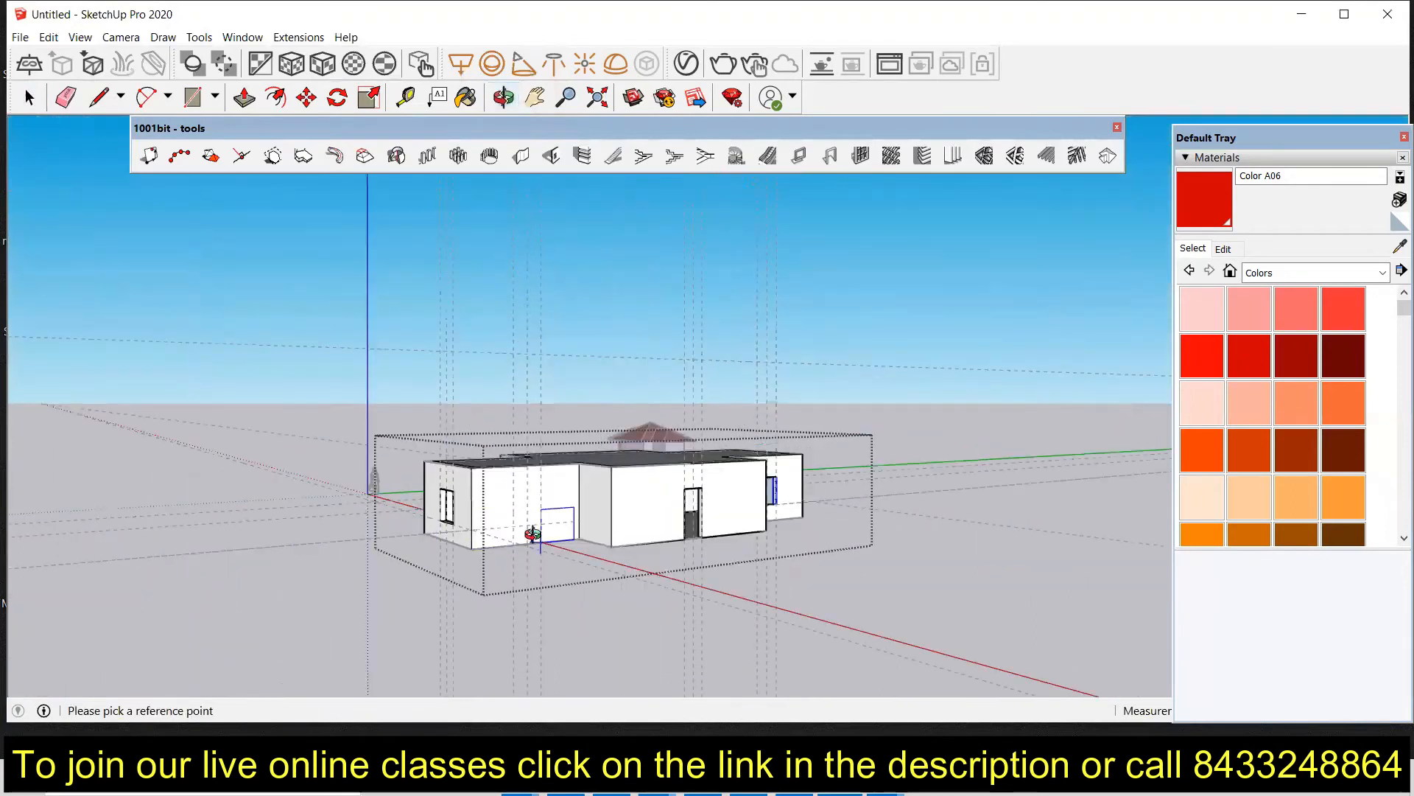
middle_click_drag(532, 537, 385, 537)
scroll(380, 523, "up", 6)
scroll(380, 523, "up", 4)
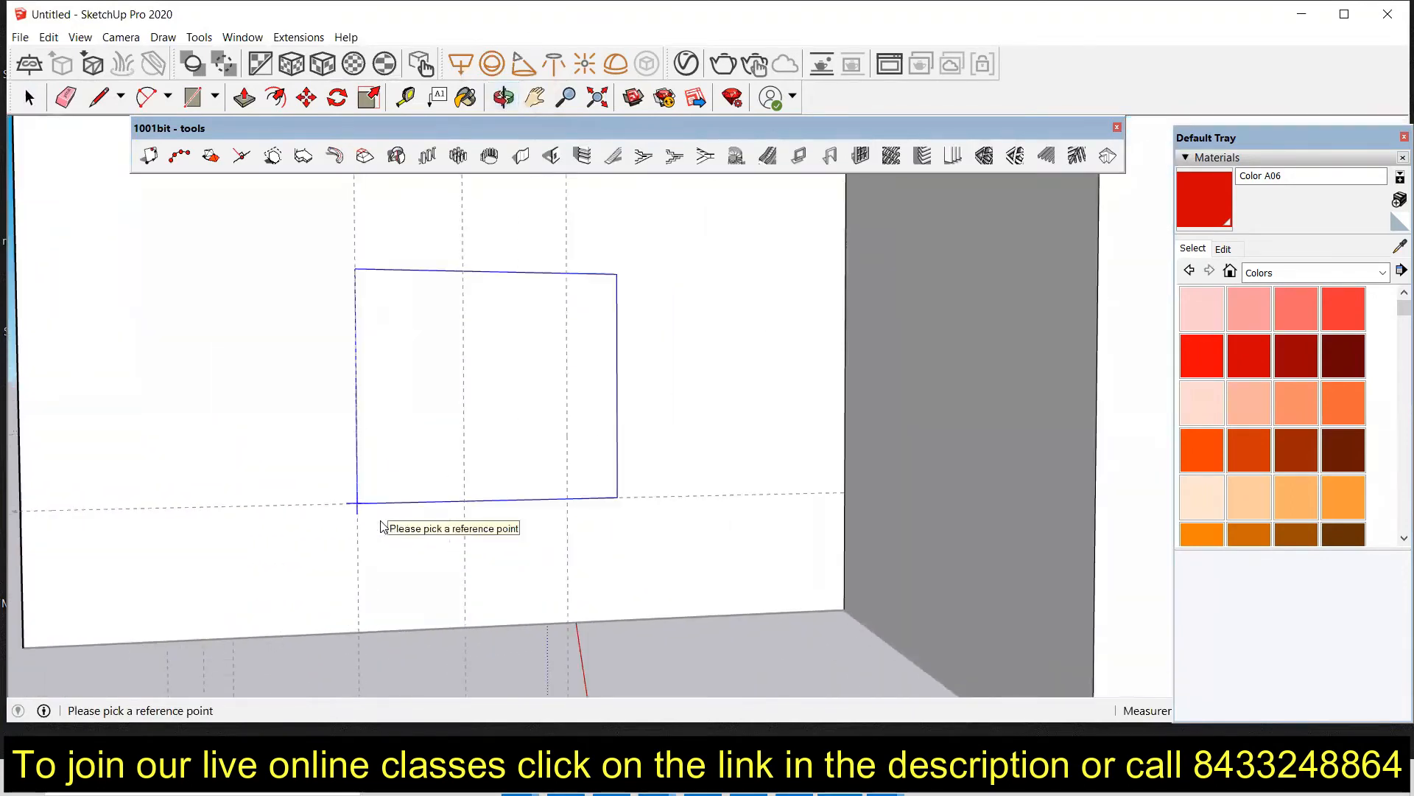
scroll(380, 523, "down", 2)
key("Escape")
key("Escape")
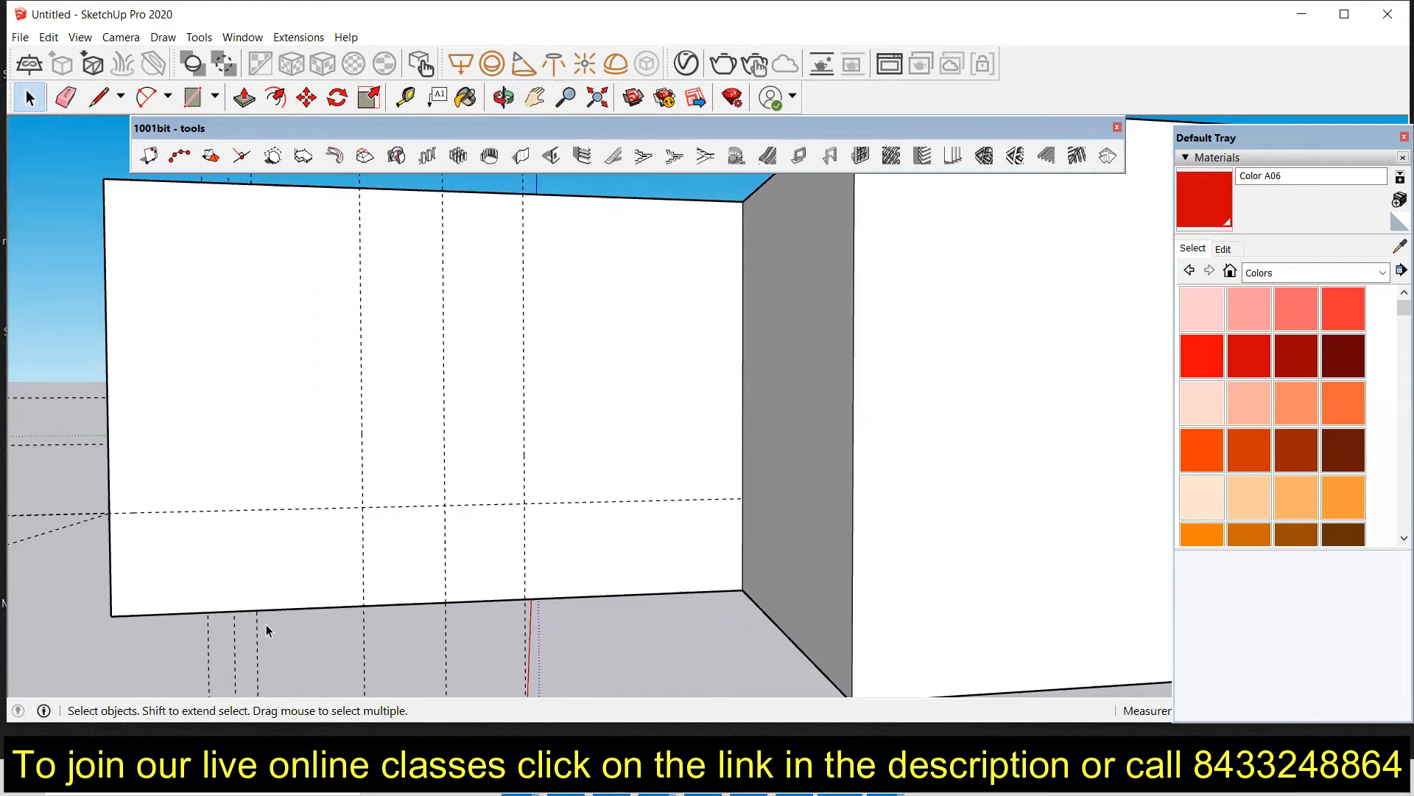
Step: Add a horizontal guide about 4' above the base of the wing's wall with the Tape Measure
key("t")
left_click(300, 607)
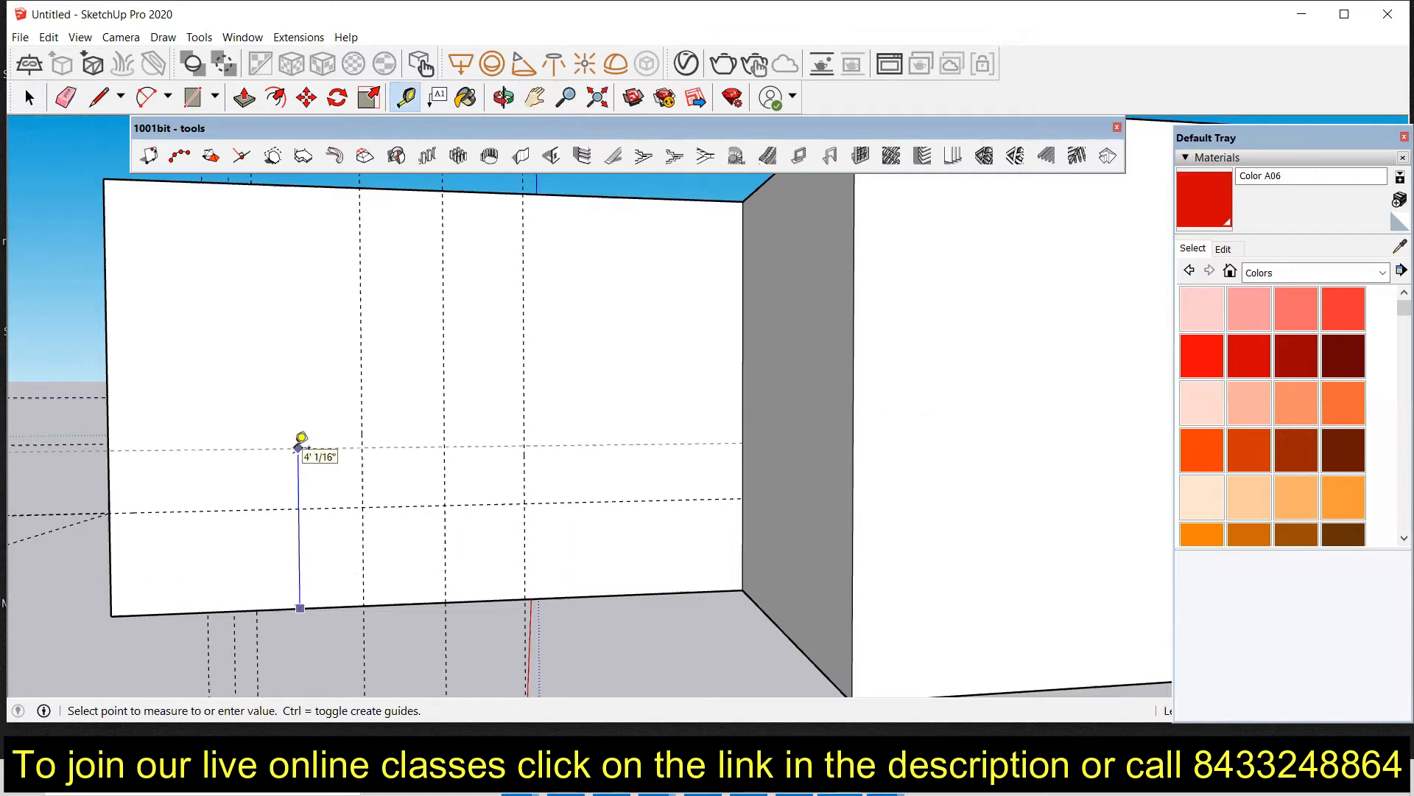
key("Return")
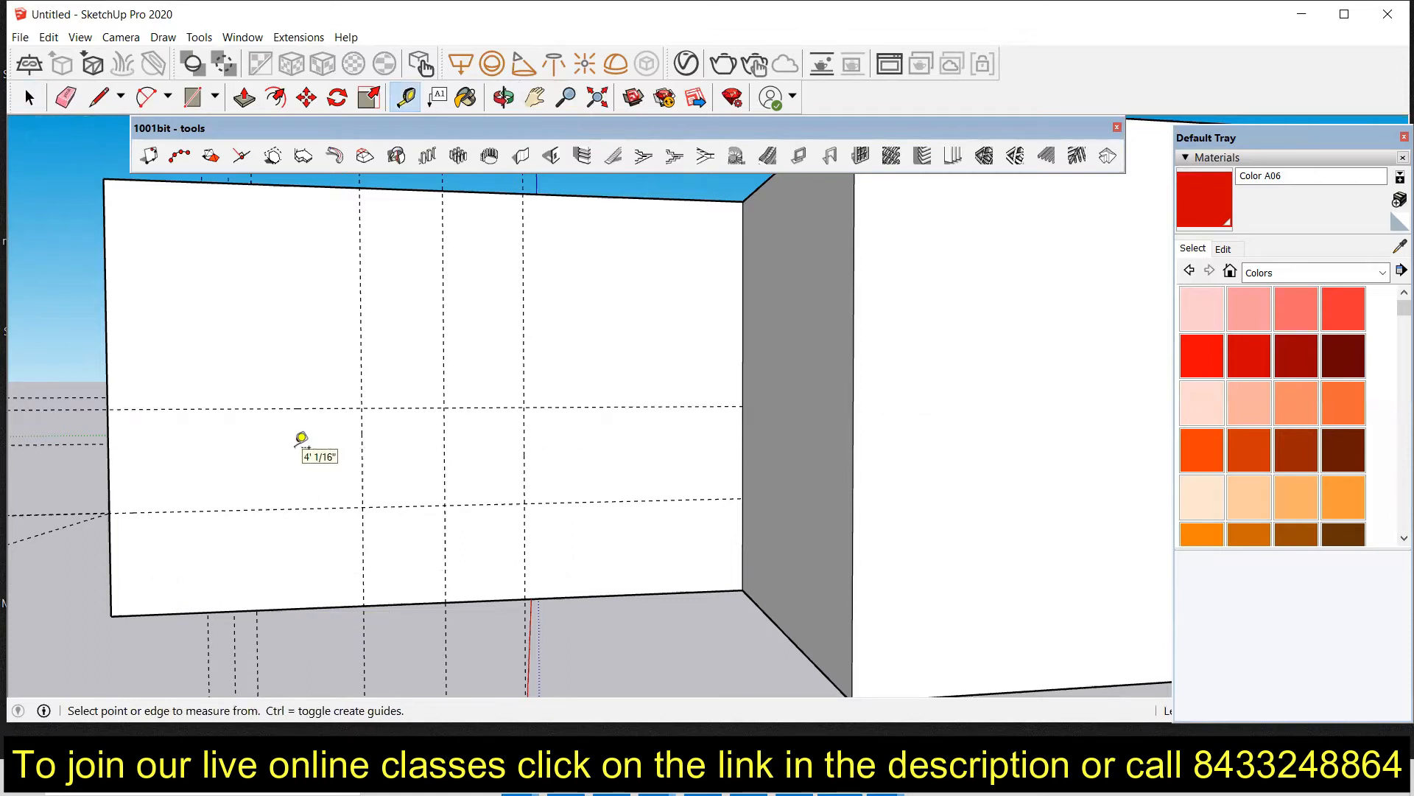
scroll(295, 499, "down", 2)
middle_click_drag(295, 499, 287, 535)
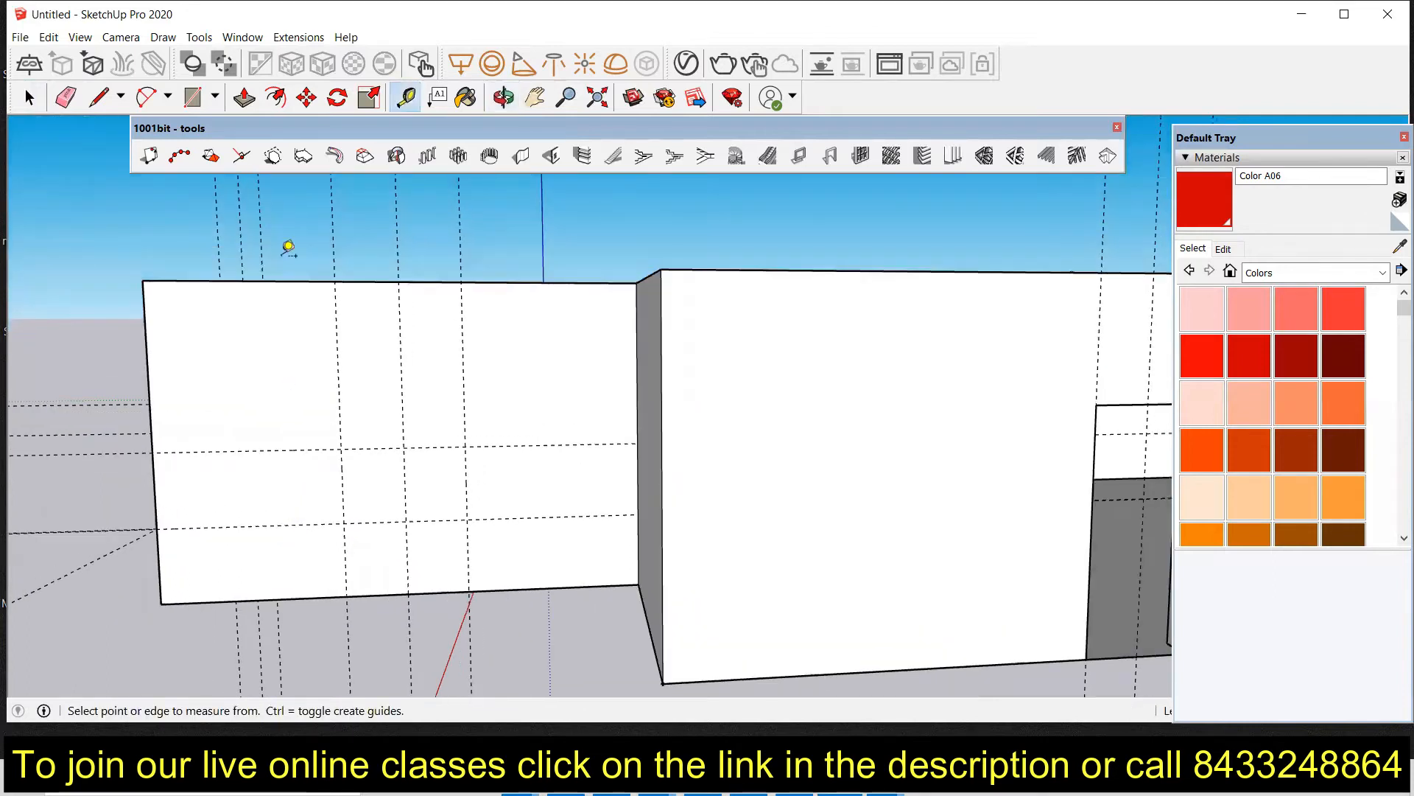
Step: Cut a 2' wide, 2' high window opening in the wing's wall at the guide intersection with the Create Opening tool
left_click(551, 155)
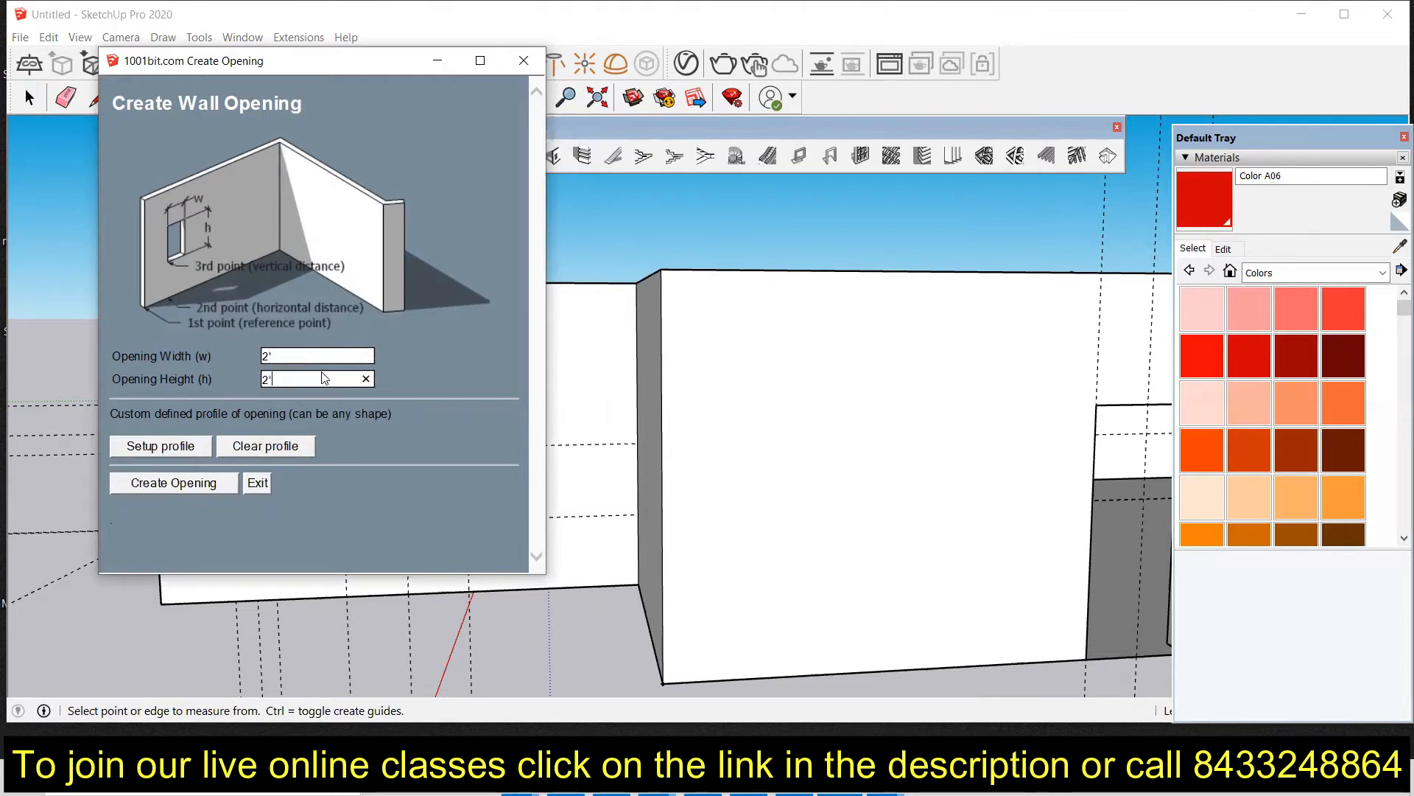
left_click(177, 483)
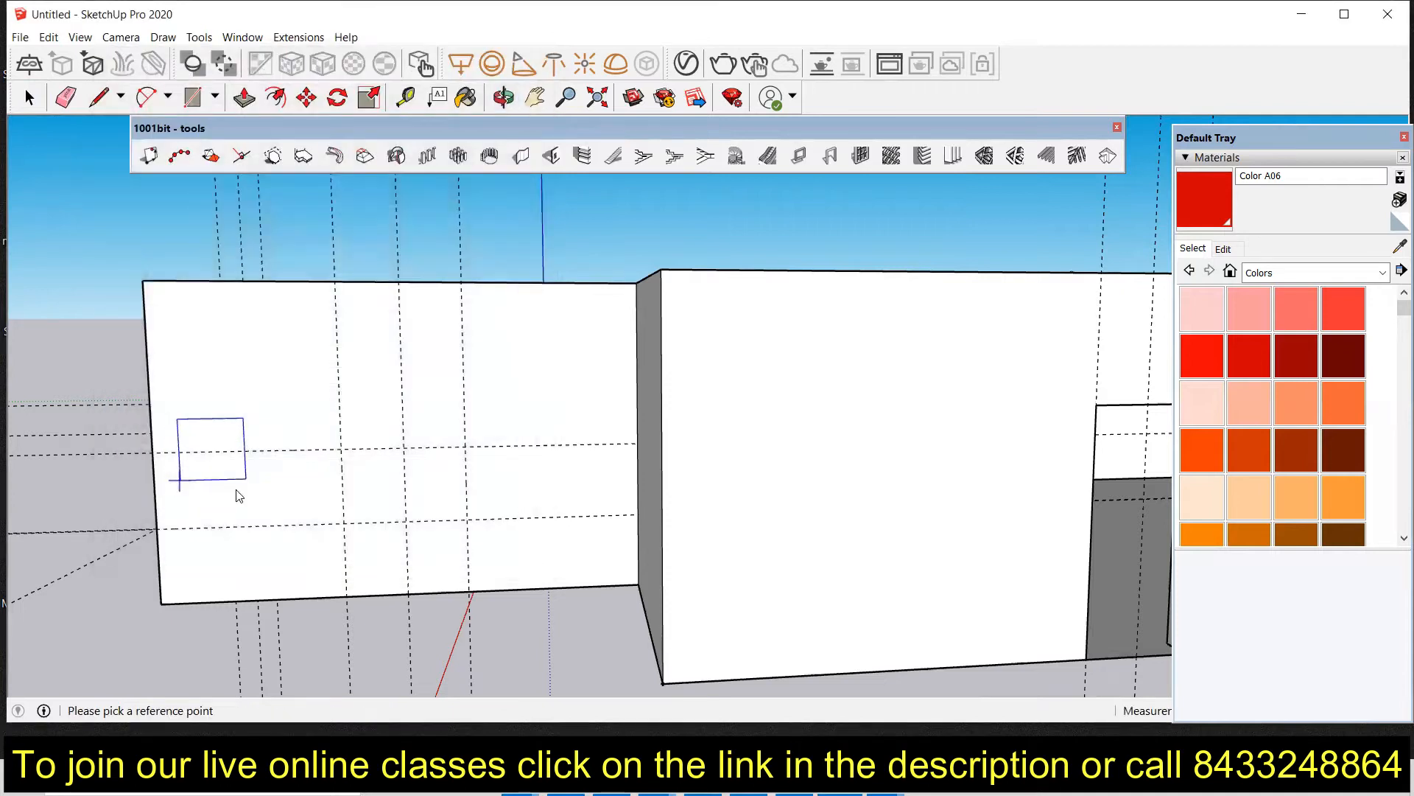
left_click(162, 604)
left_click(348, 598)
left_click(342, 450)
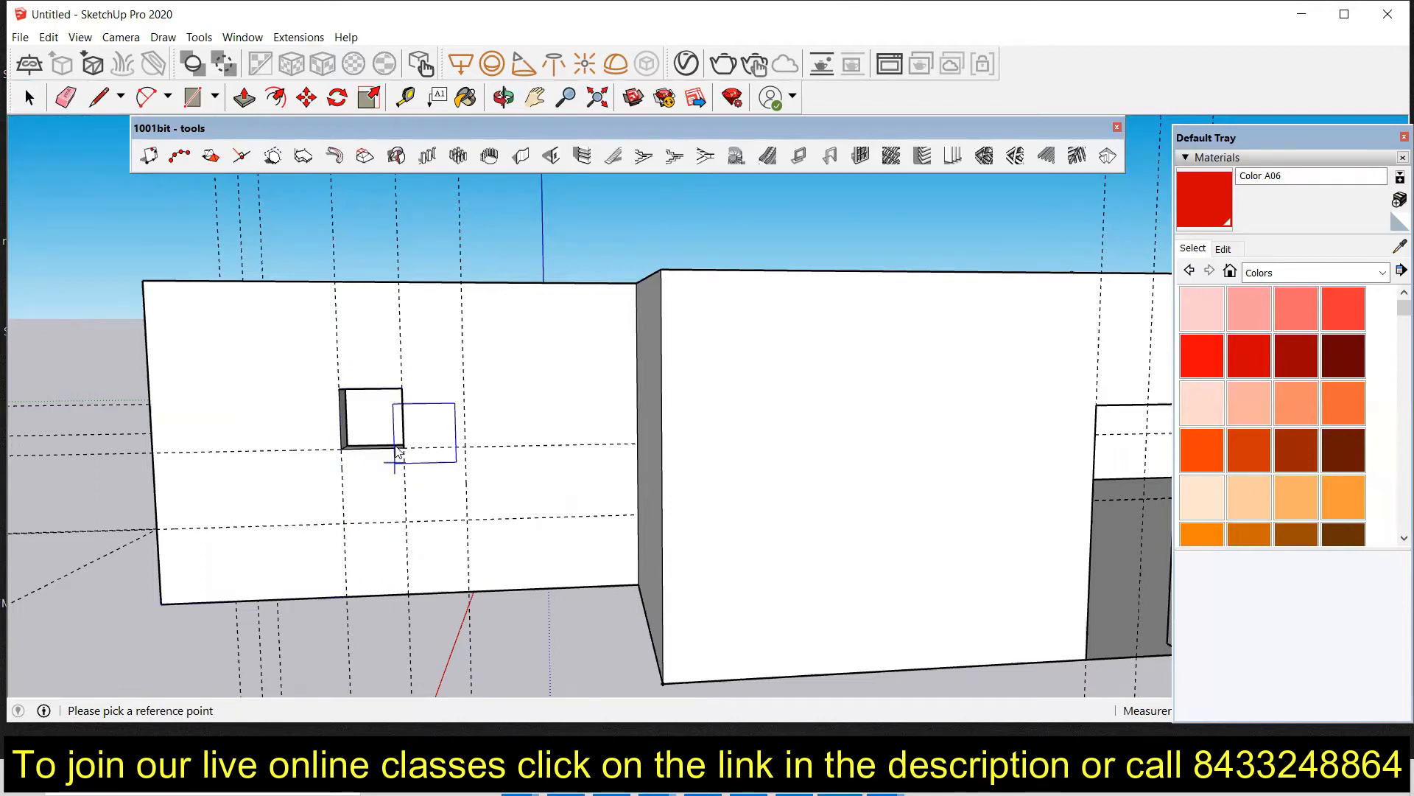
Step: Review the new window and the other openings around the building from several angles
scroll(396, 451, "up", 4)
scroll(387, 401, "down", 2)
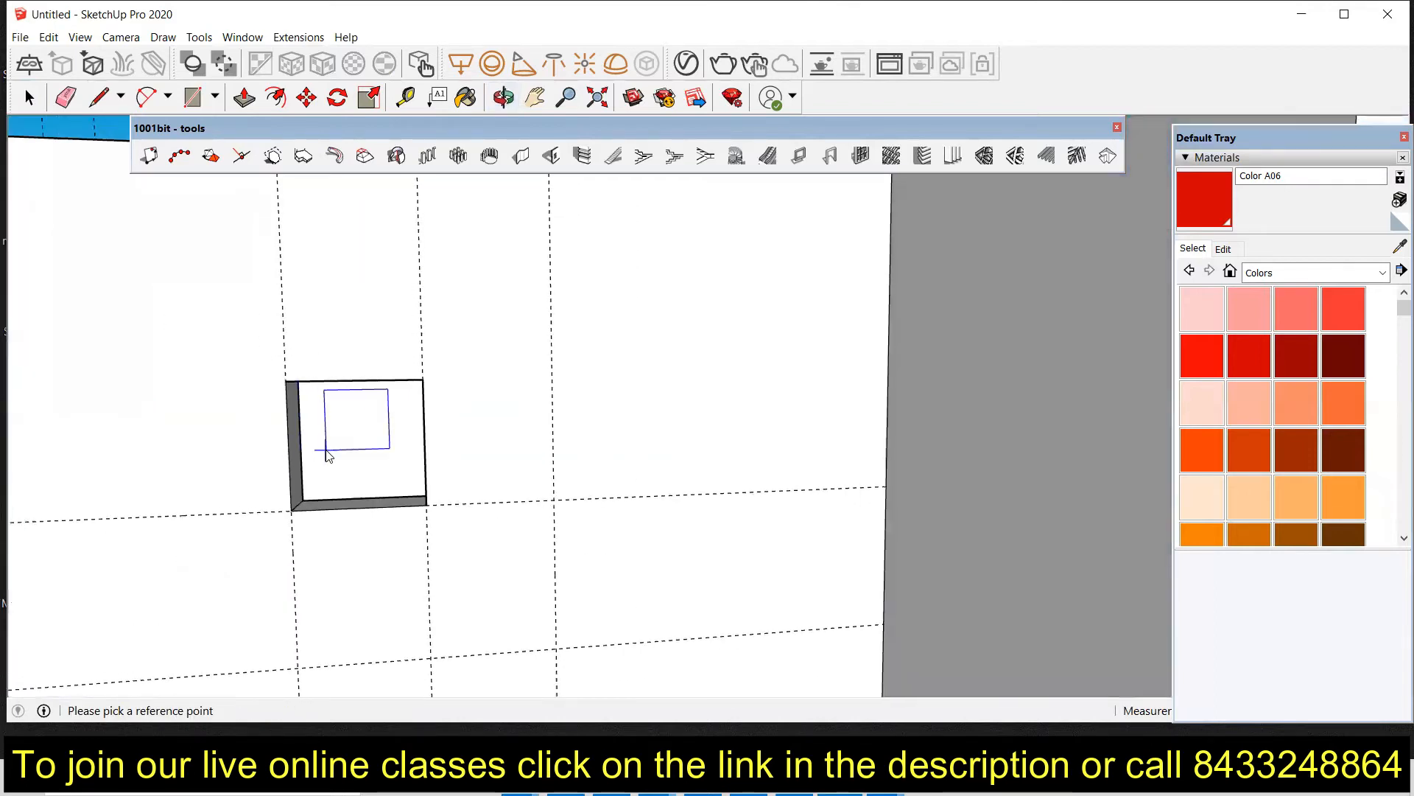
scroll(328, 455, "down", 6)
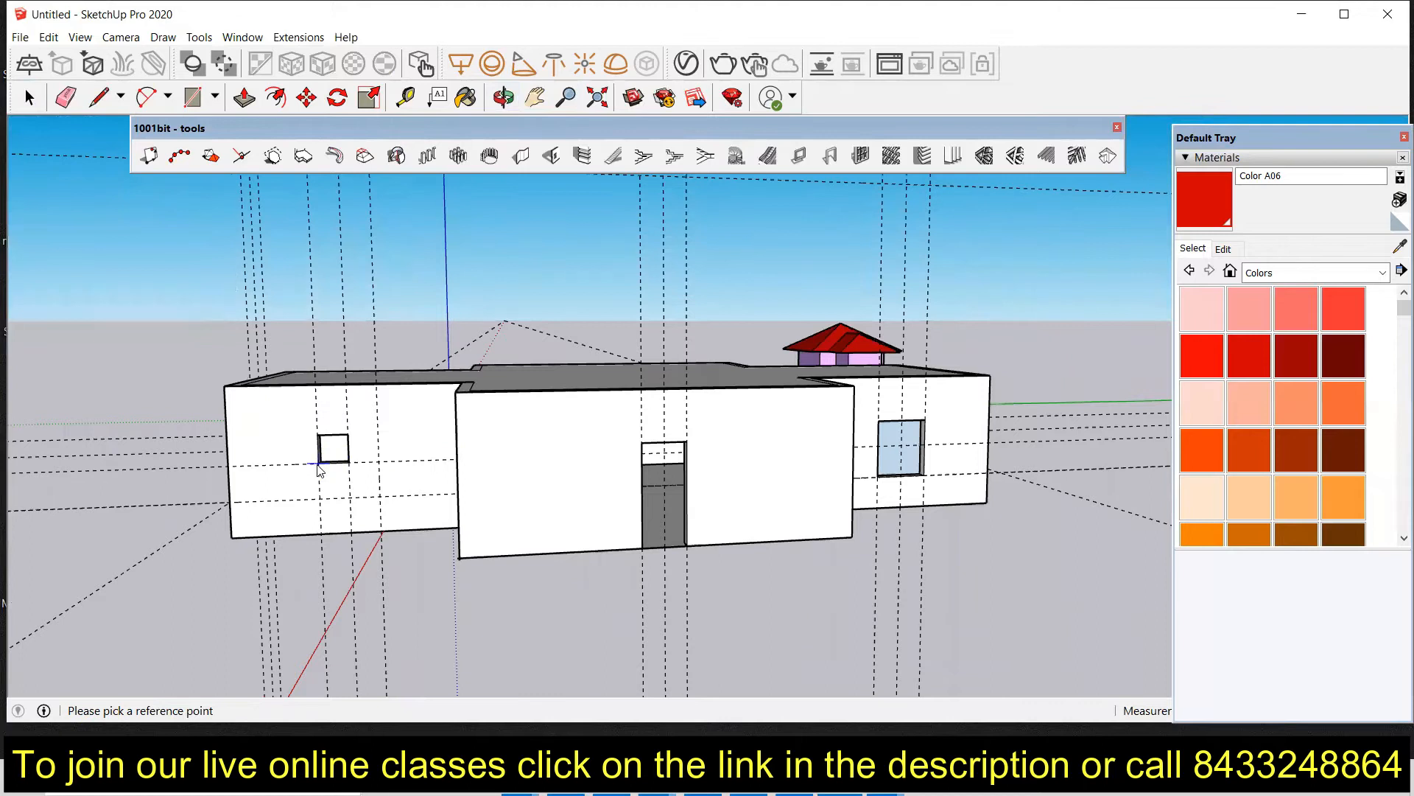
scroll(310, 473, "down", 3)
middle_click_drag(481, 467, 194, 488)
middle_click_drag(428, 468, 192, 496)
middle_click_drag(491, 435, 246, 413)
middle_click_drag(611, 419, 453, 413)
scroll(593, 385, "up", 4)
middle_click_drag(712, 391, 683, 400)
scroll(683, 400, "up", 4)
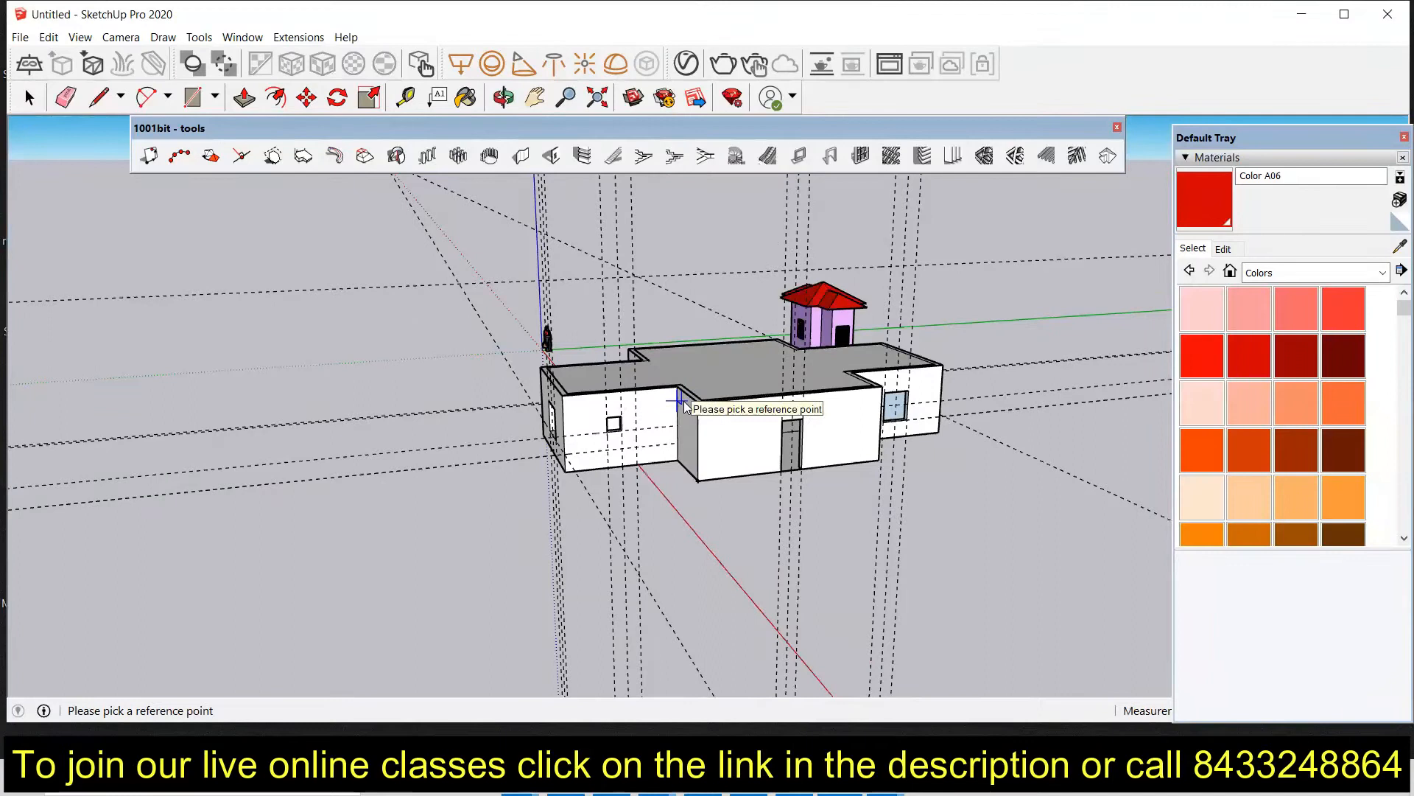
Step: Erase all the guide lines around the building with the Eraser
key("space")
key("r")
key("e")
left_click_drag(562, 570, 913, 579)
left_click_drag(803, 590, 785, 598)
left_click_drag(1053, 474, 1055, 412)
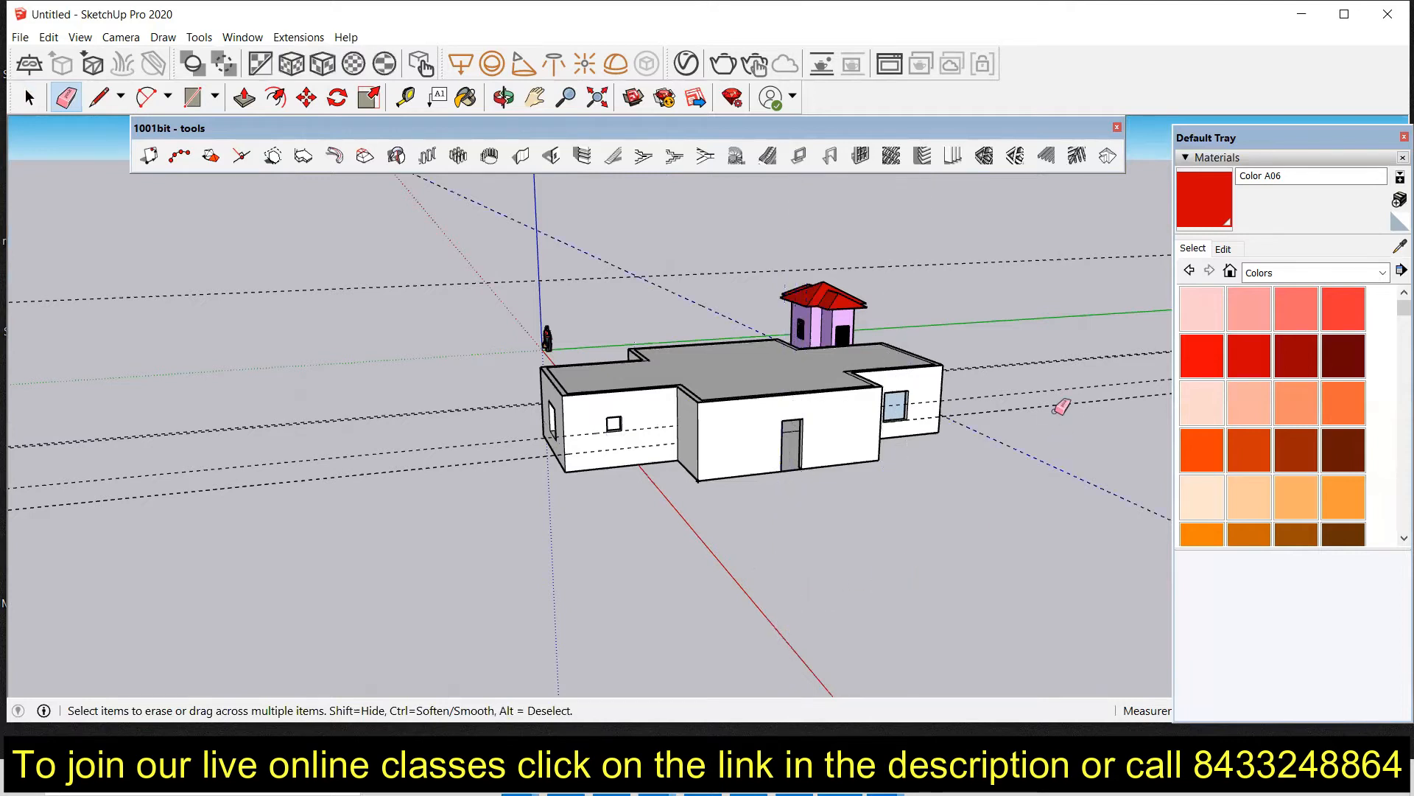
left_click_drag(1058, 347, 1032, 269)
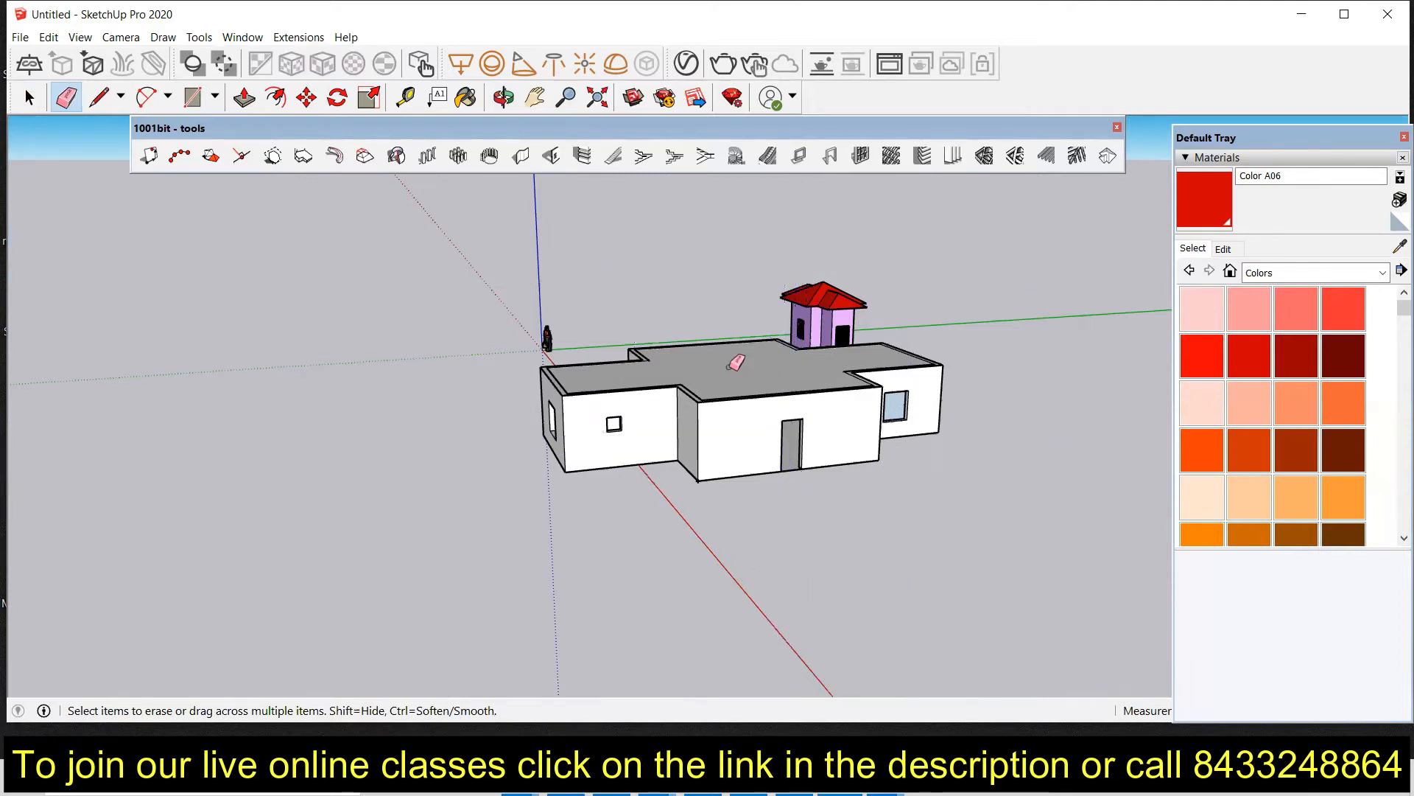
Step: View the building's front with its door and window openings
scroll(736, 363, "up", 3)
middle_click_drag(708, 453, 576, 394)
scroll(577, 394, "down", 4)
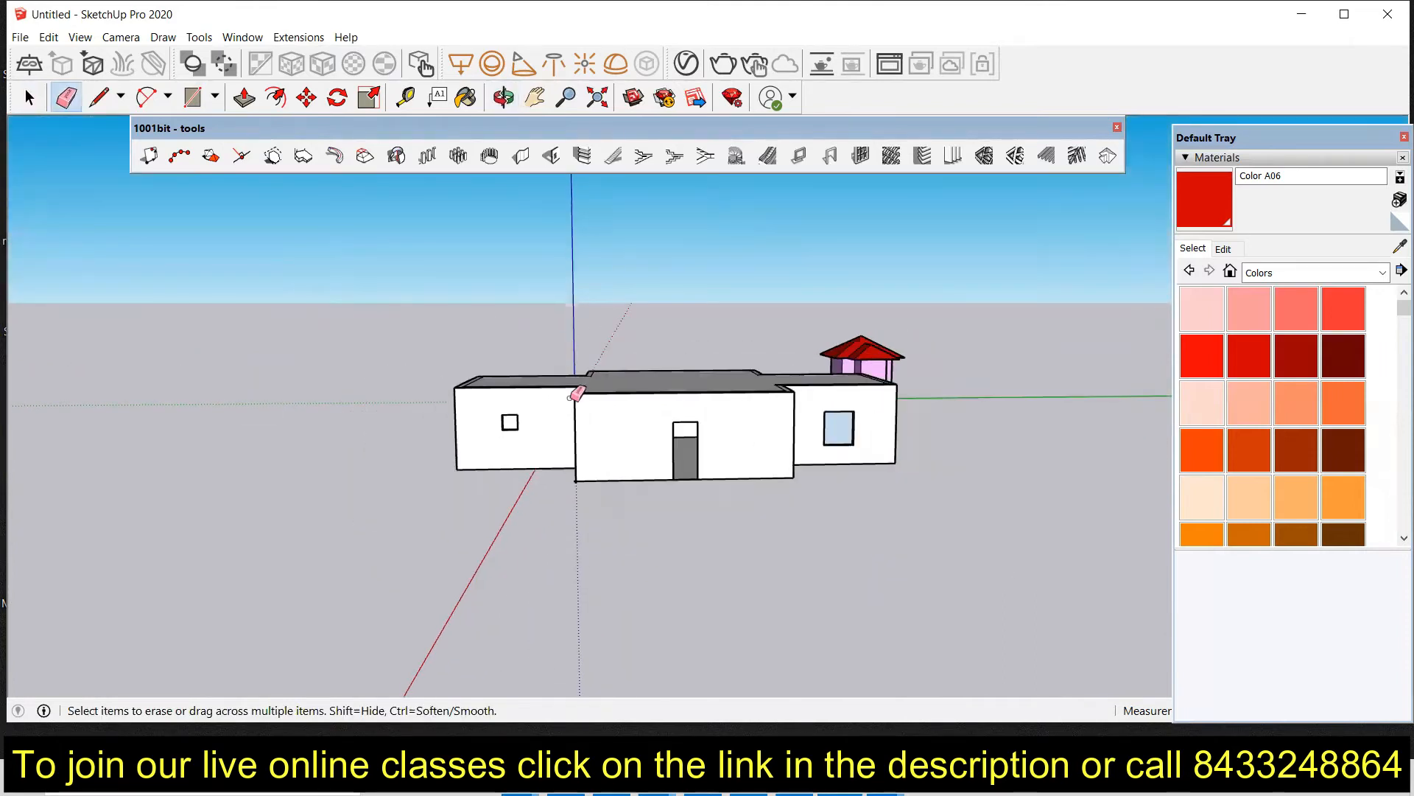
scroll(593, 420, "up", 3)
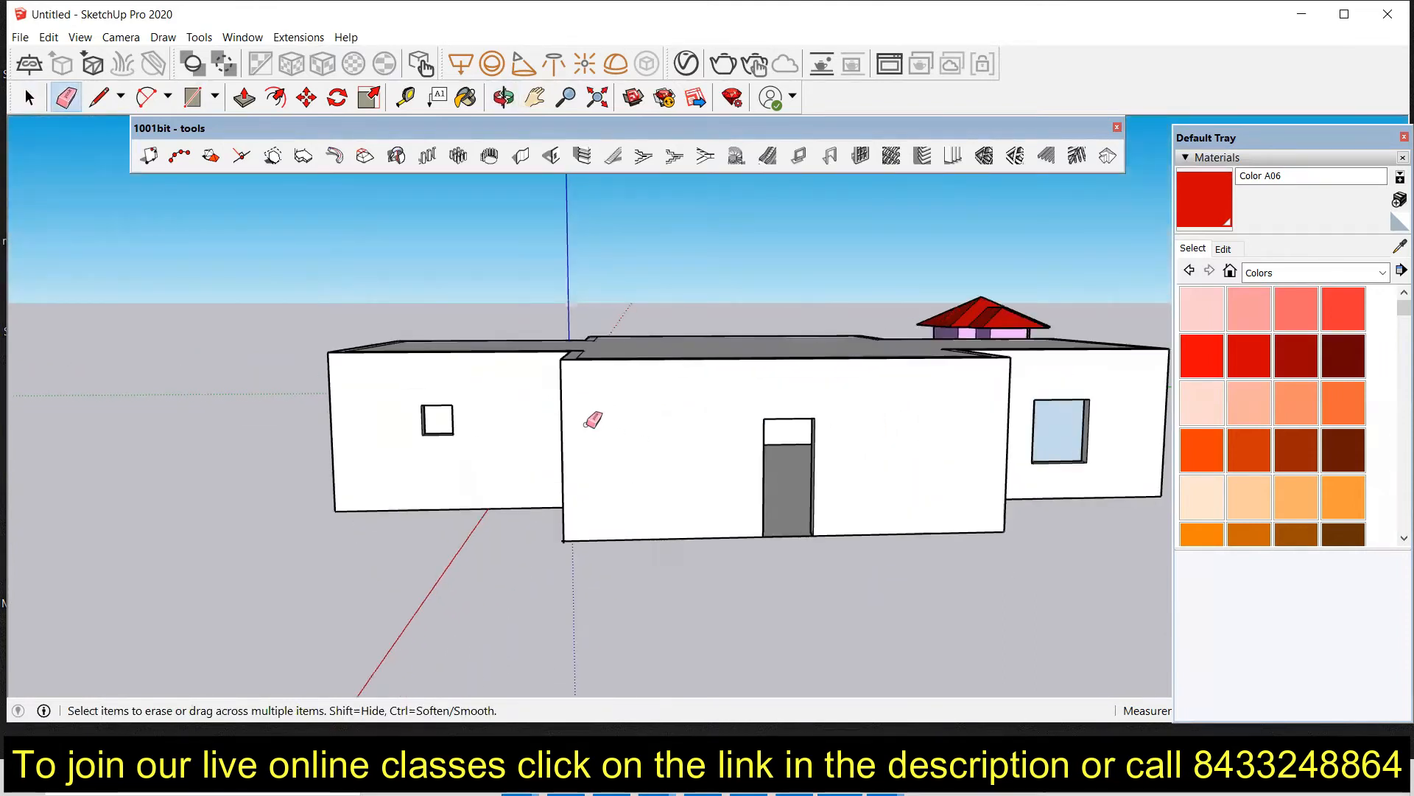
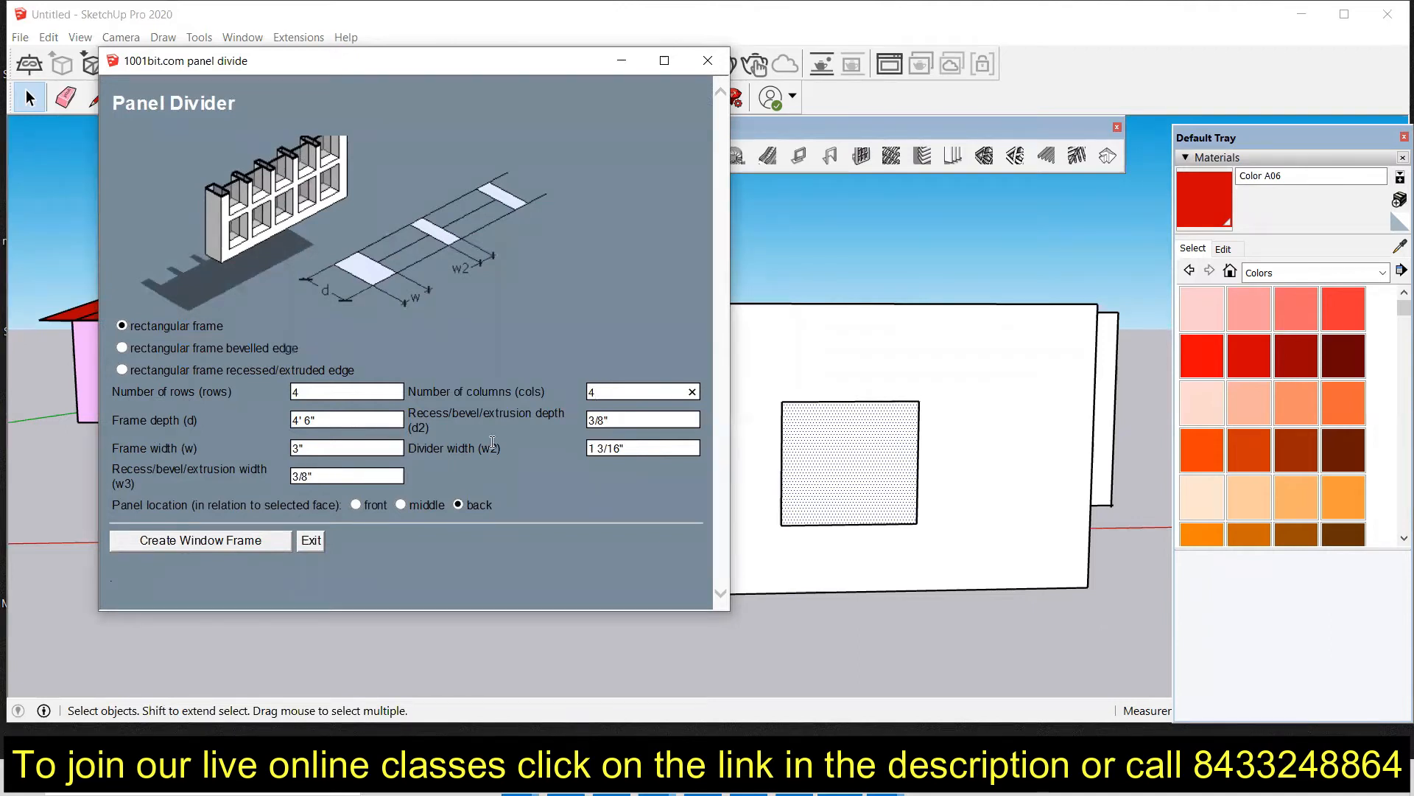
Step: Create a 4-row by 4-column rectangular window frame in the selected window opening with the Panel Divider
left_click(177, 540)
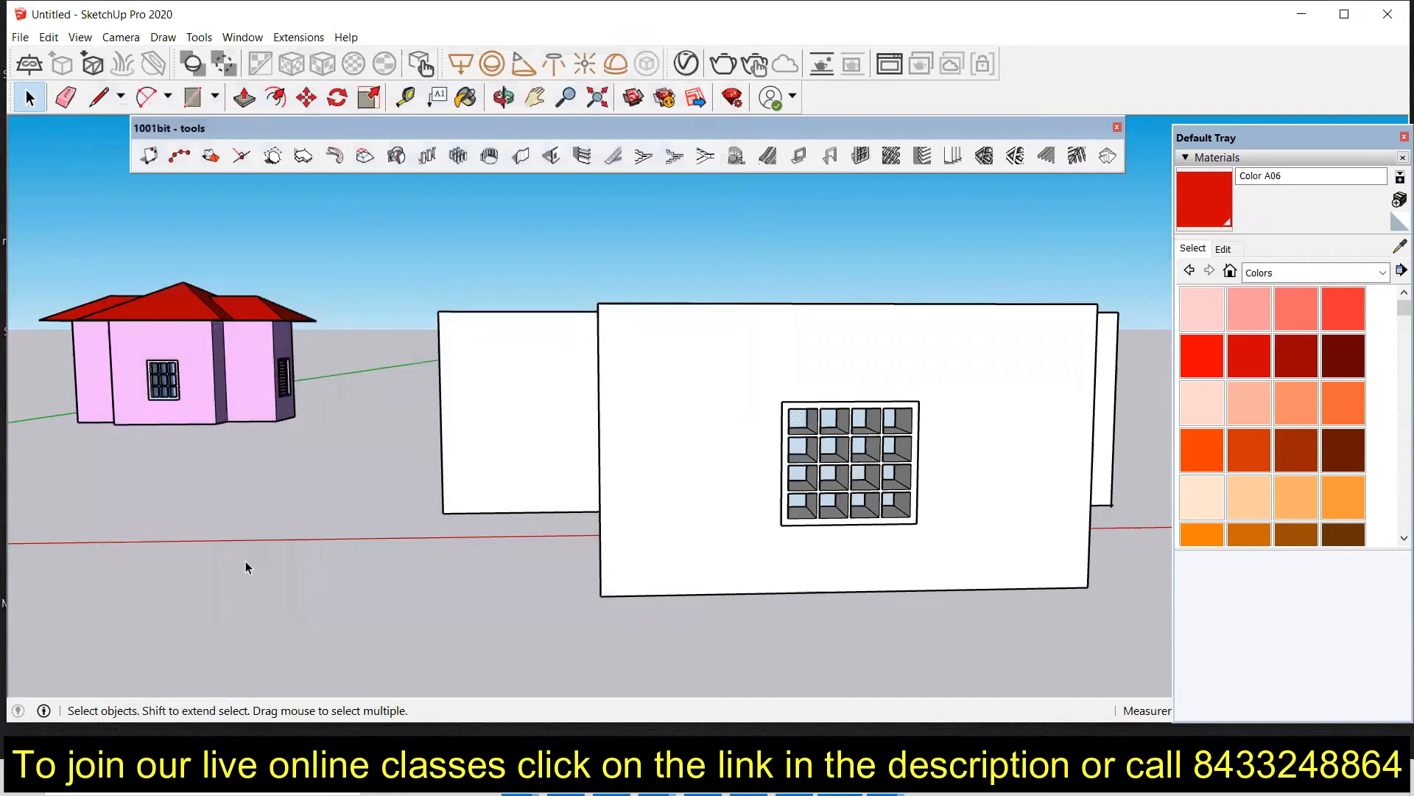
scroll(902, 436, "up", 3)
middle_click_drag(902, 436, 843, 455)
middle_click_drag(843, 386, 133, 402)
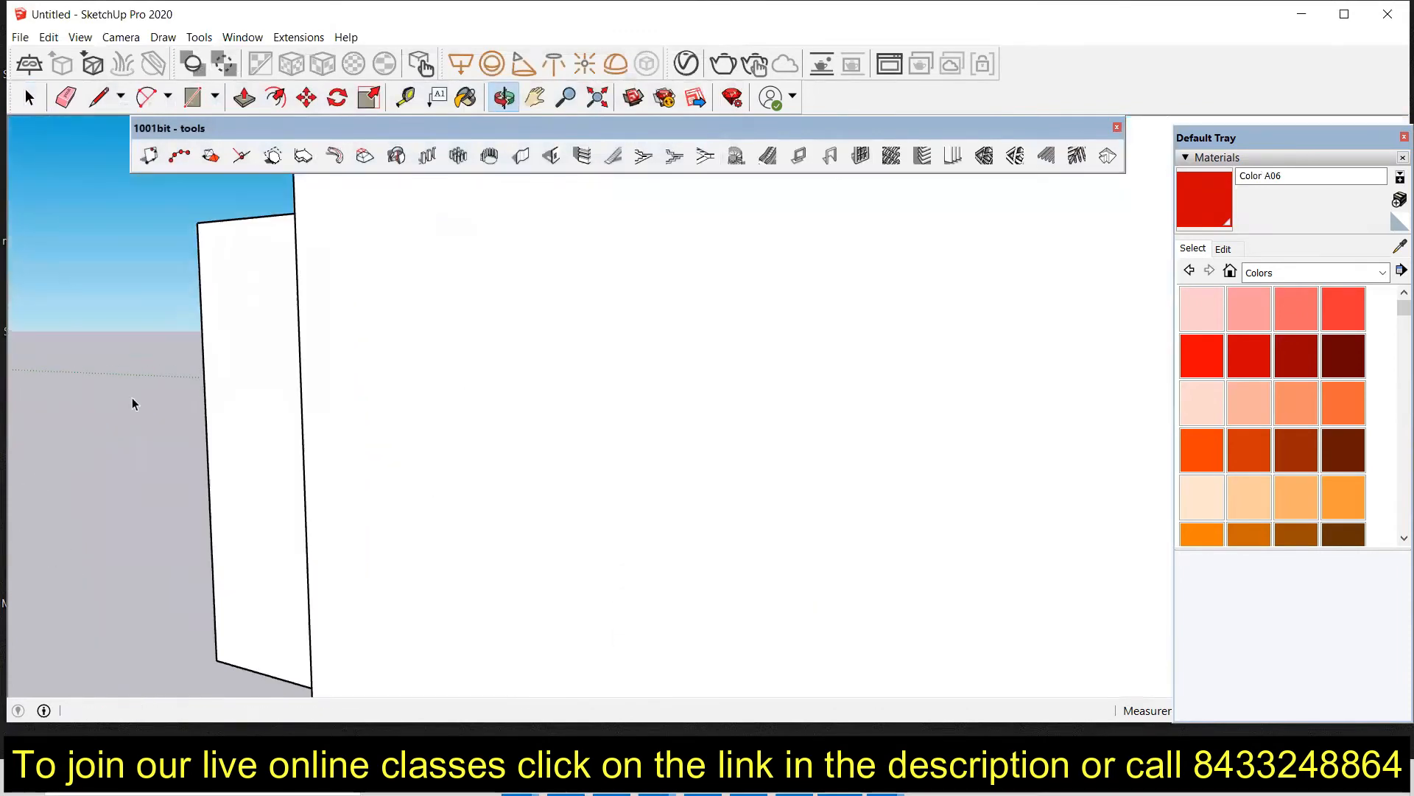
Step: Push the window frame's back inward from inside the building to make the frame shallower
scroll(595, 506, "down", 3)
scroll(641, 542, "down", 3)
middle_click_drag(661, 610, 665, 599)
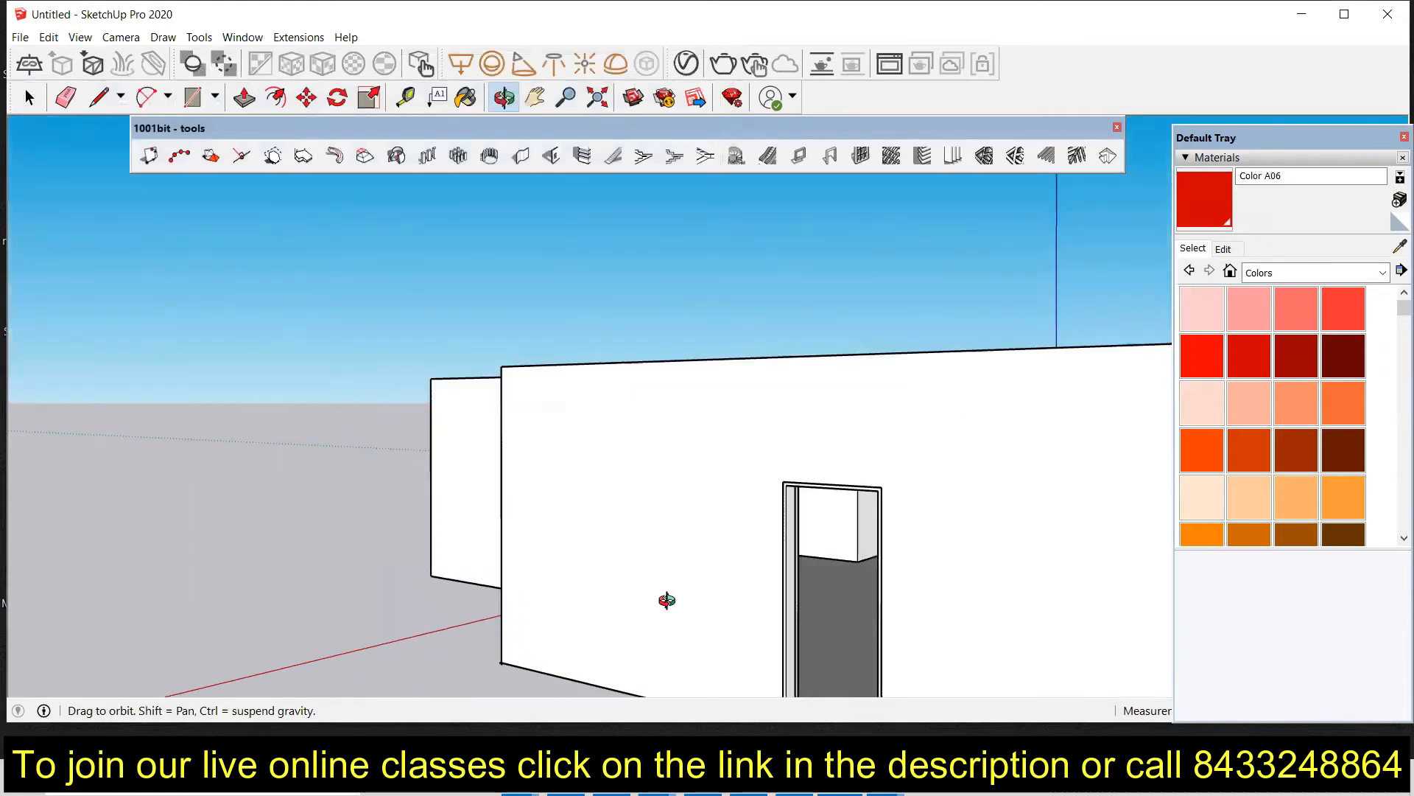
scroll(869, 546, "up", 7)
middle_click_drag(879, 546, 827, 571)
scroll(984, 520, "up", 2)
scroll(457, 389, "up", 2)
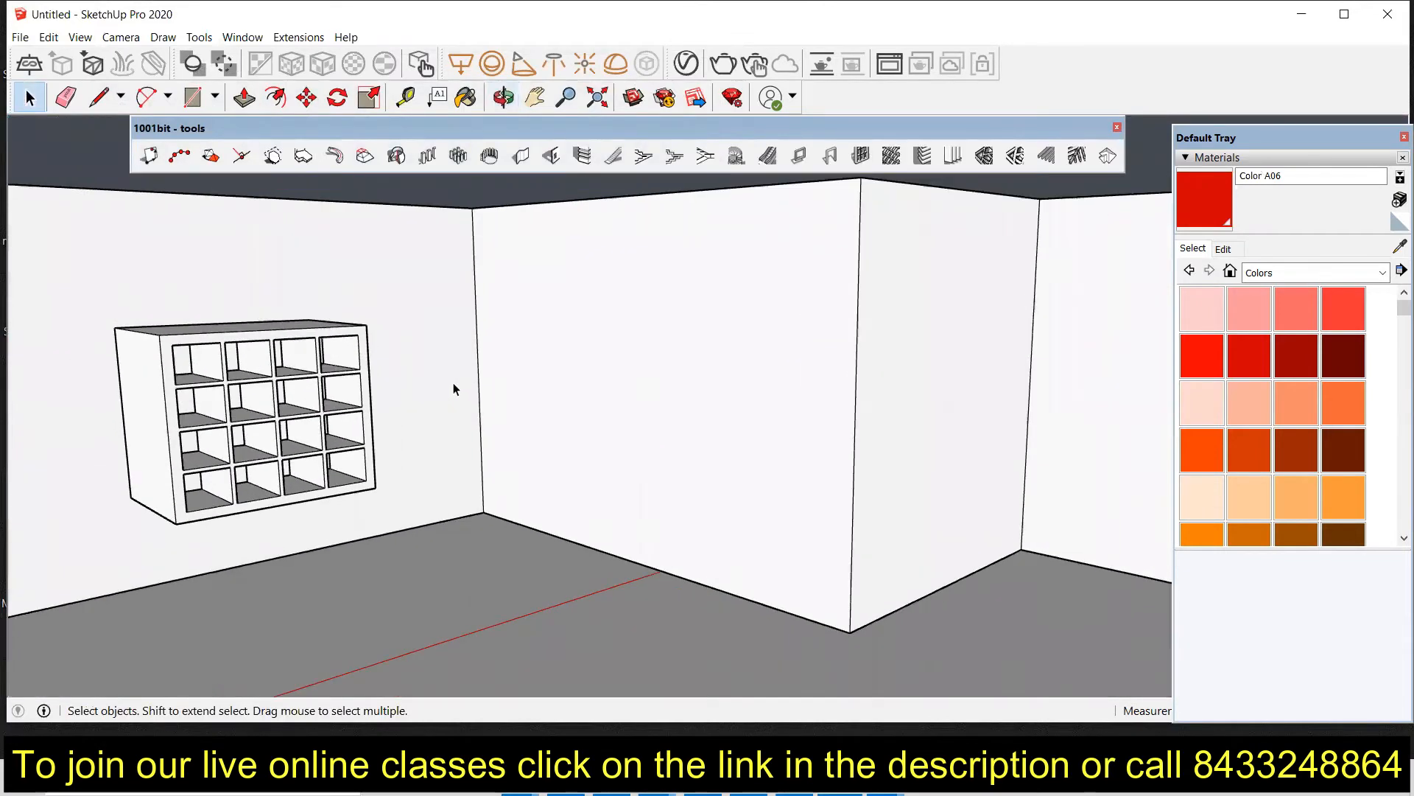
scroll(411, 417, "down", 2)
middle_click_drag(410, 416, 471, 402)
scroll(321, 348, "up", 2)
scroll(321, 348, "up", 3)
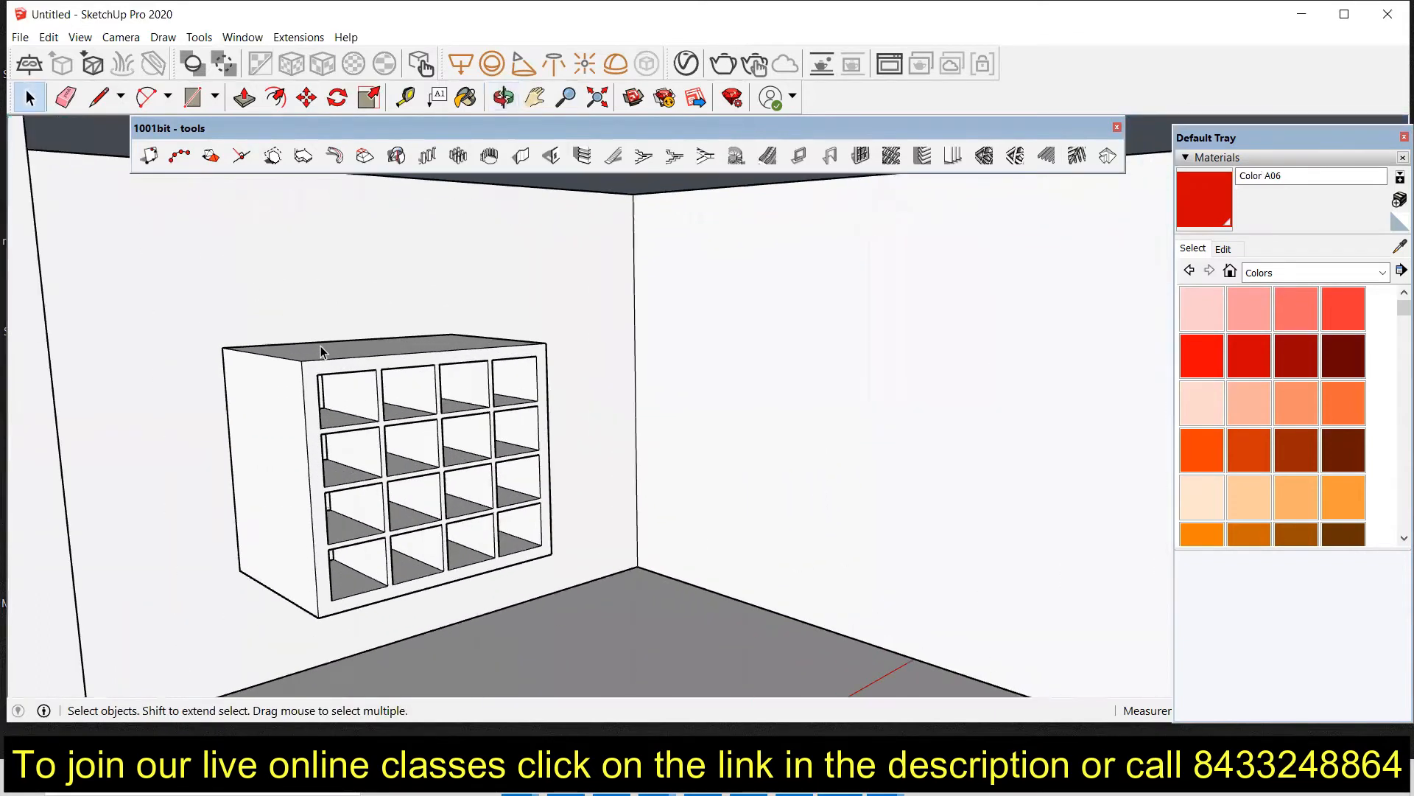
left_click(376, 370)
double_click(376, 371)
triple_click(376, 371)
left_click(376, 370)
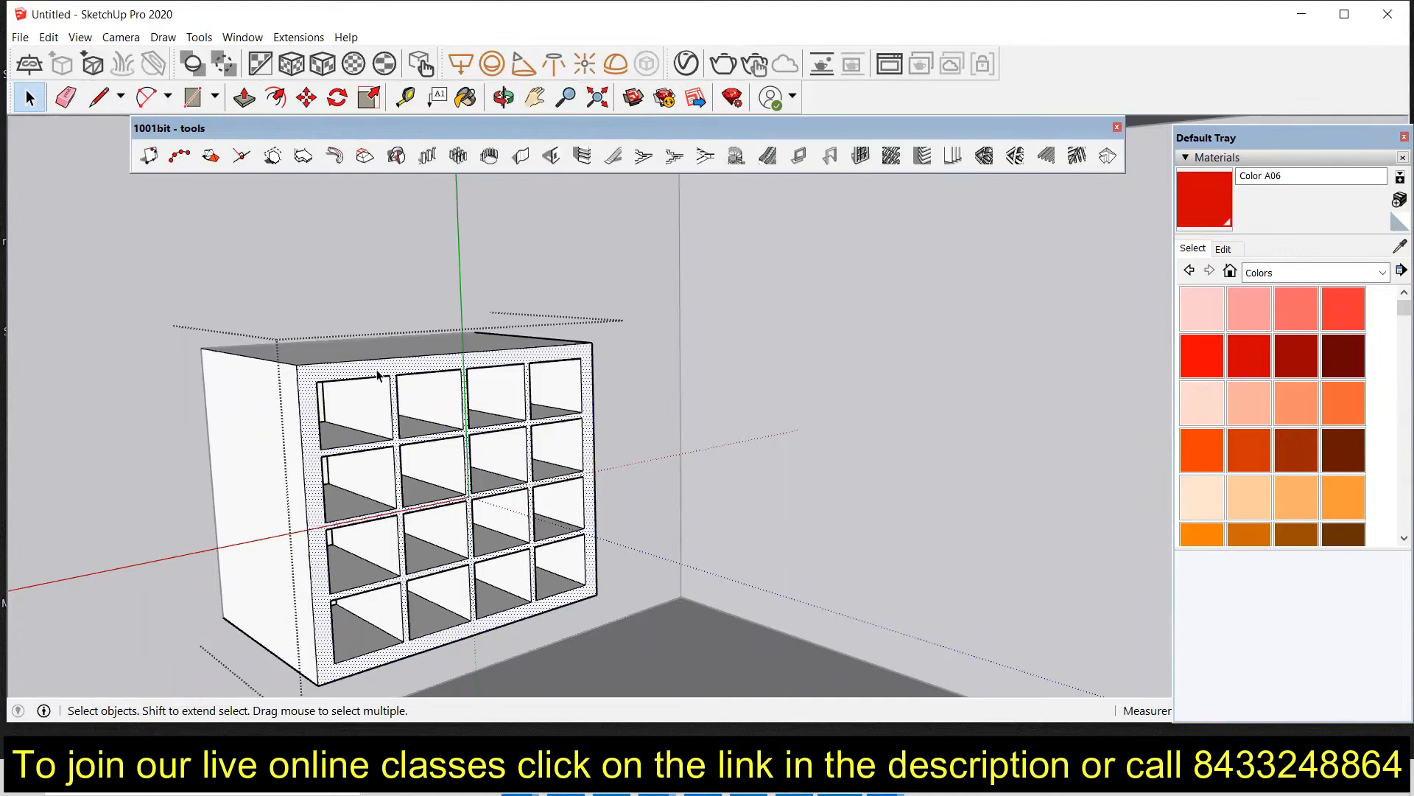
key("p")
left_click_drag(377, 370, 221, 305)
left_click(221, 307)
mouse_move(349, 578)
middle_mouse_down()
mouse_move(407, 568)
mouse_move(363, 571)
middle_mouse_up()
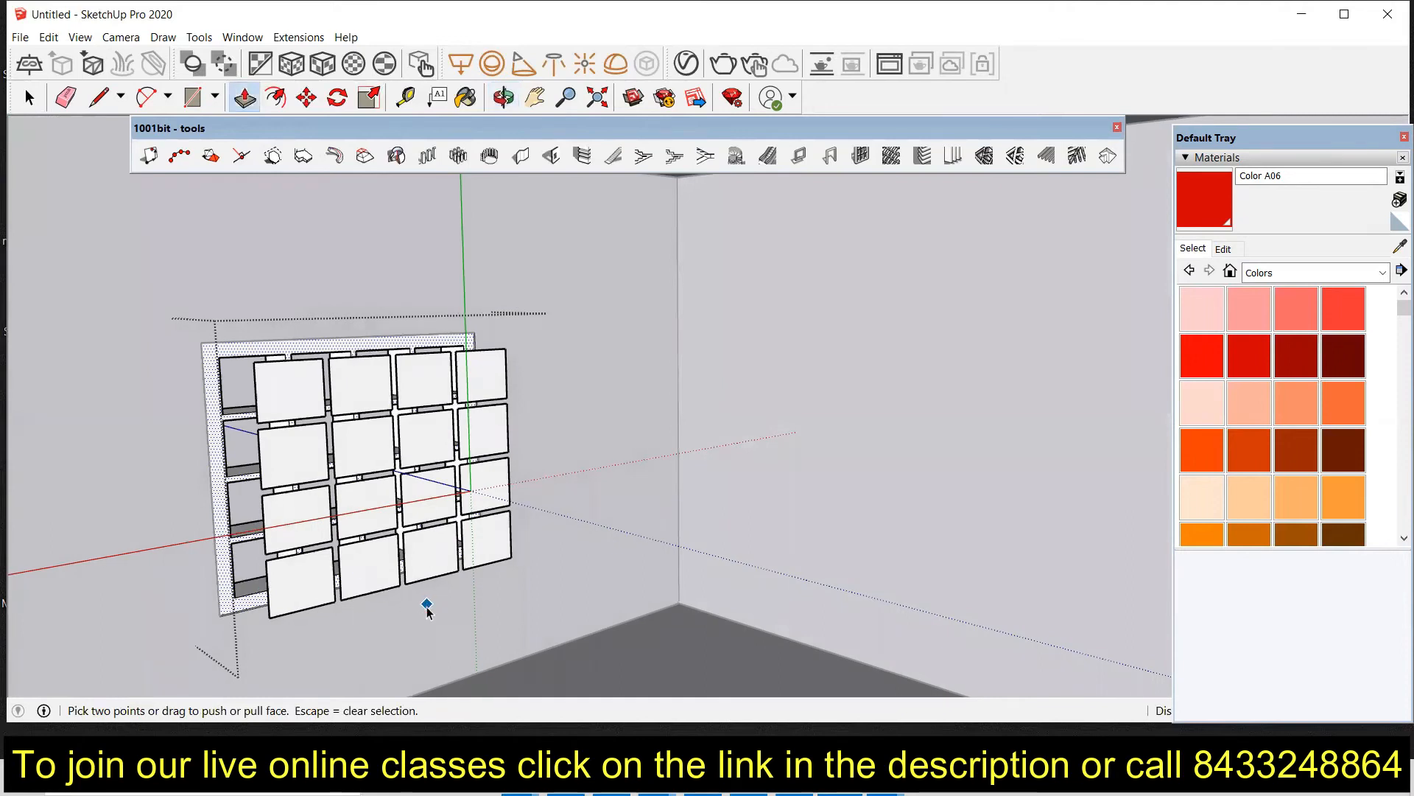
Step: Move the window's pane panel back into the frame, snapping it to the frame's corner endpoint
key("space")
left_click(302, 451)
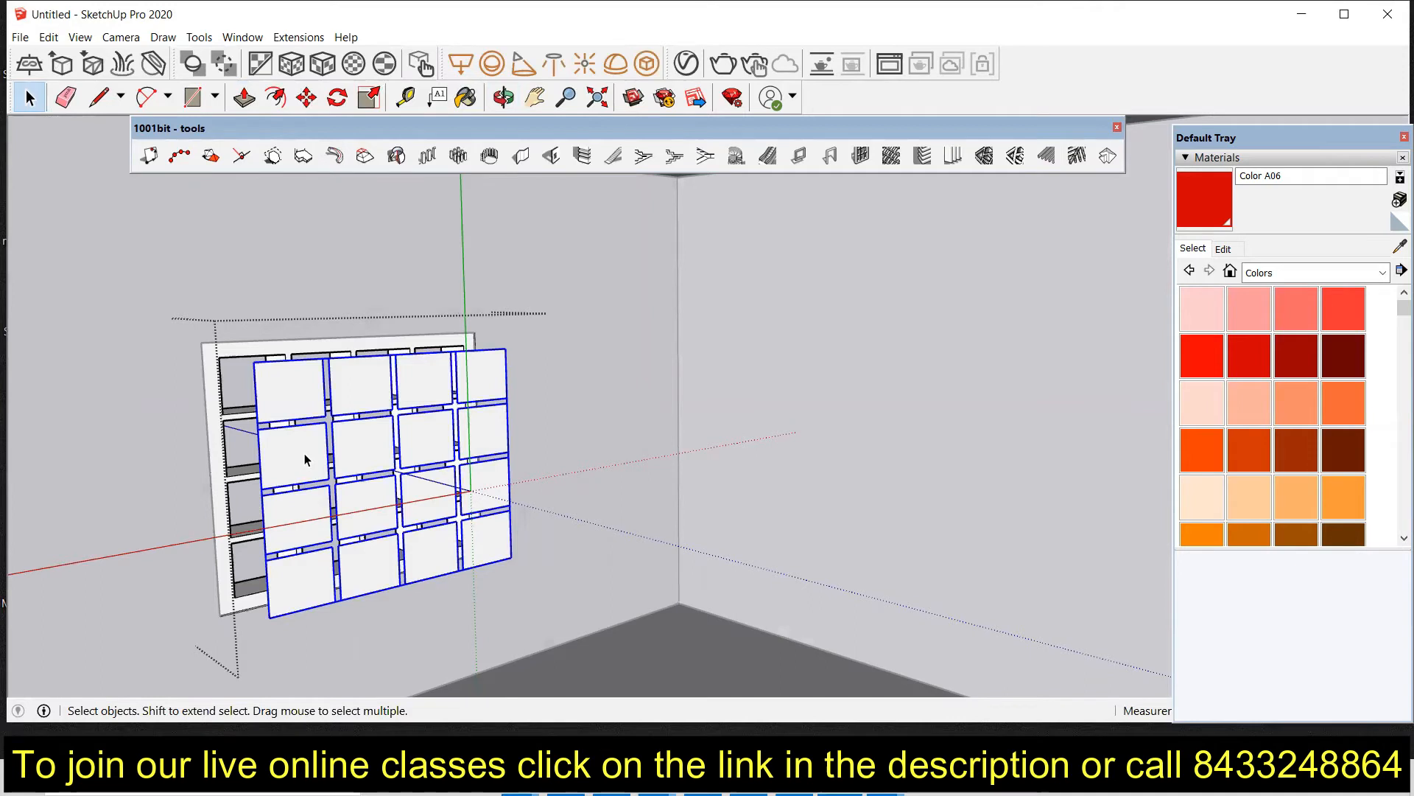
key("m")
left_click(271, 616)
left_click(234, 596)
scroll(237, 593, "up", 3)
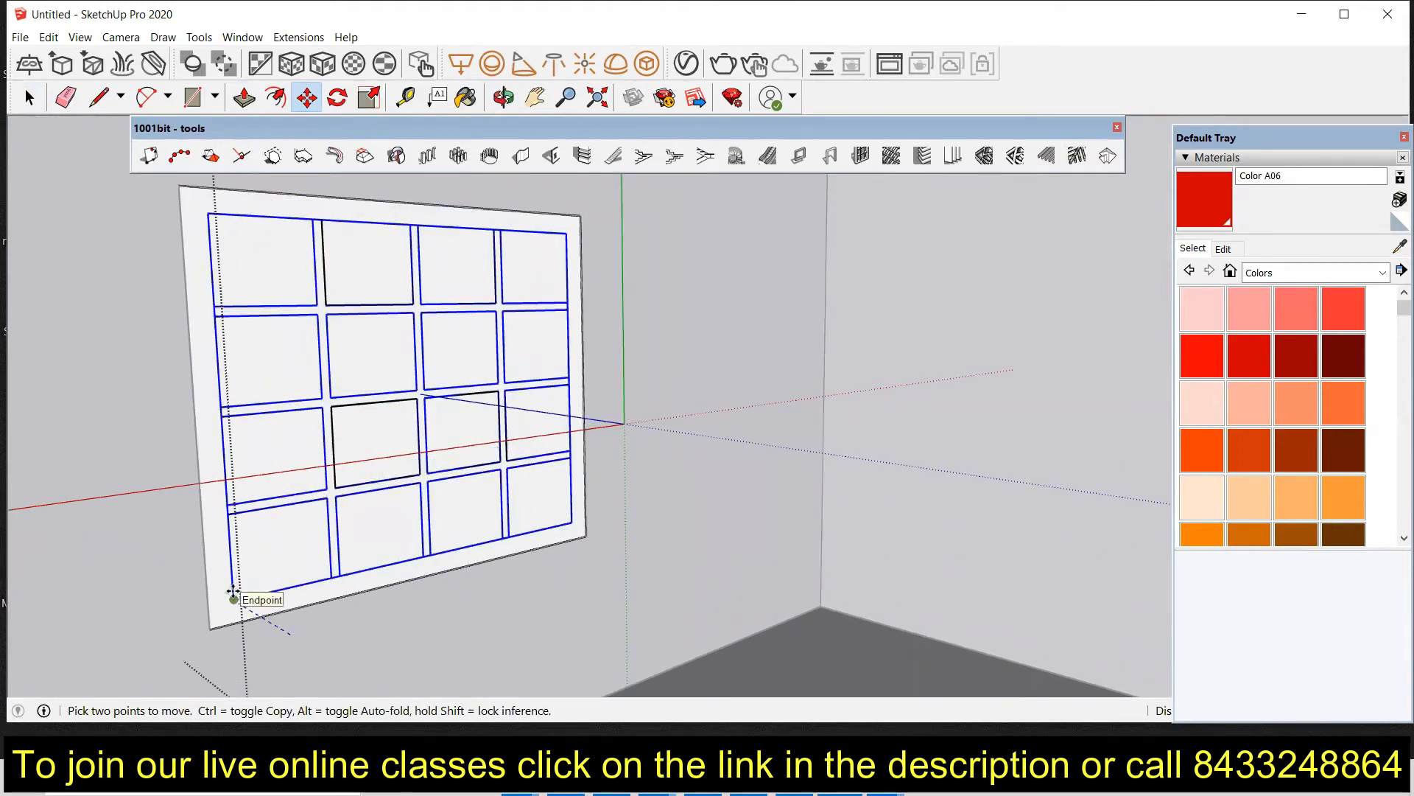
scroll(230, 590, "up", 1)
left_click(233, 599)
Step: Select all sixteen window panes and paint them with the Translucent Glass Sky Reflection material from Glass and Mirrors
scroll(381, 598, "down", 2)
scroll(381, 598, "up", 3)
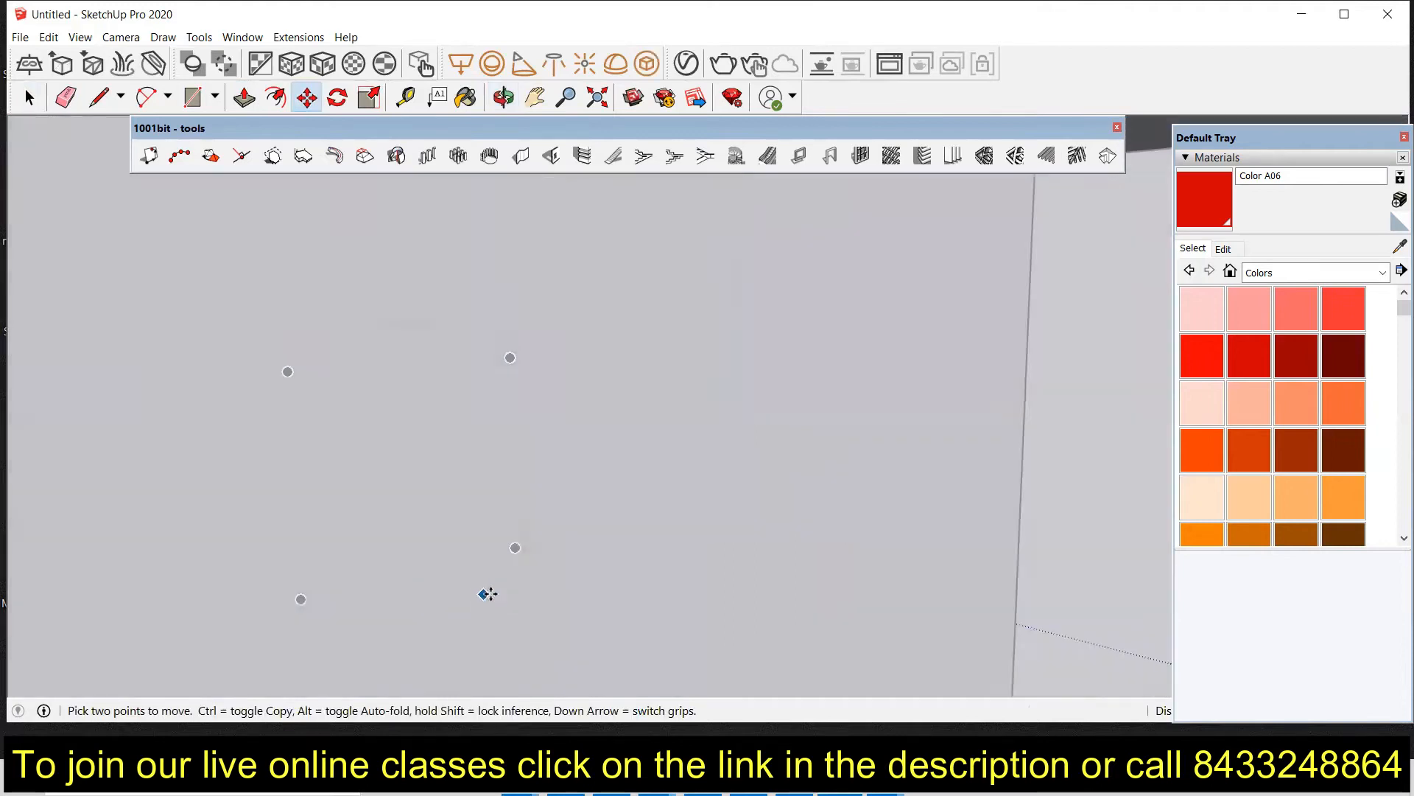
scroll(546, 590, "down", 2)
scroll(550, 592, "down", 5)
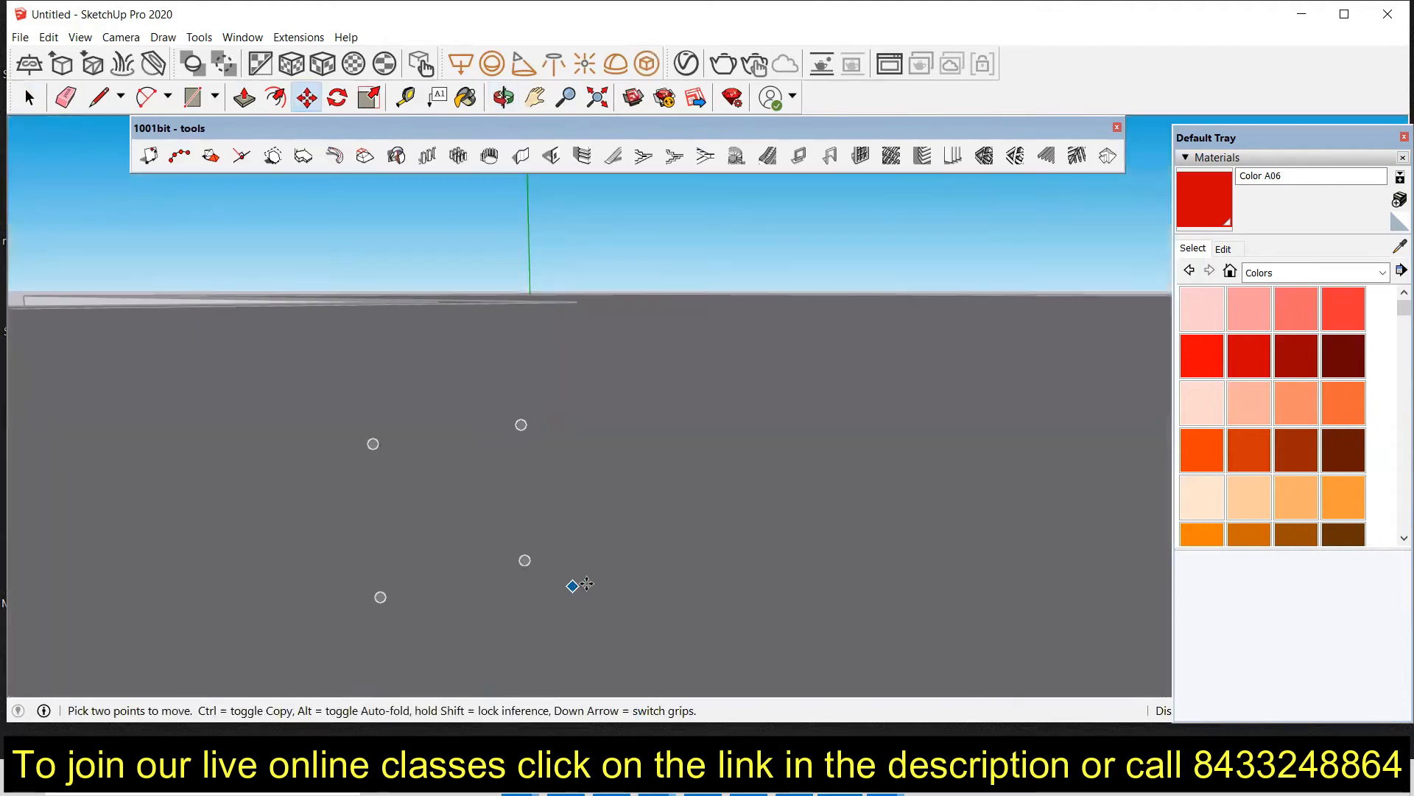
scroll(671, 584, "down", 6)
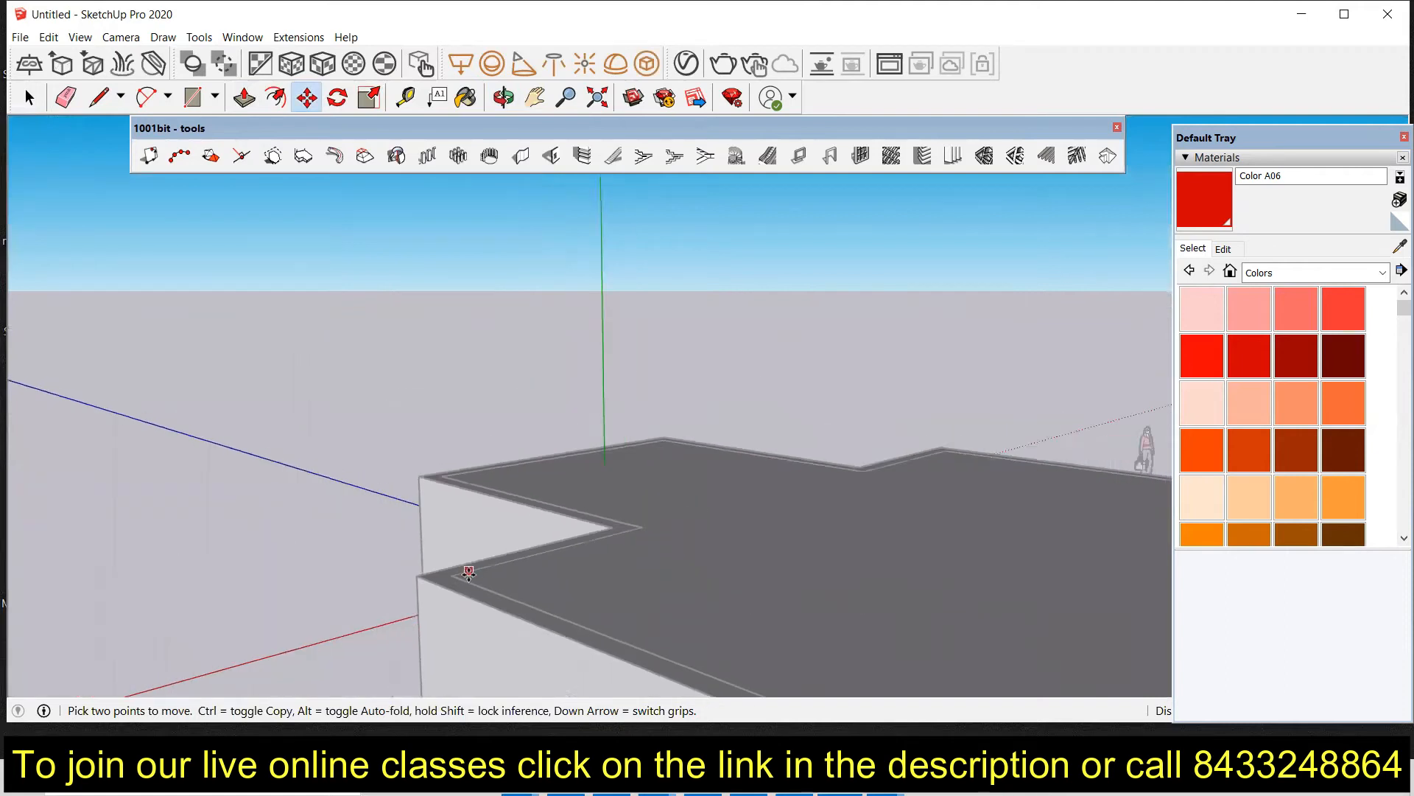
middle_click_drag(984, 655, 1019, 581)
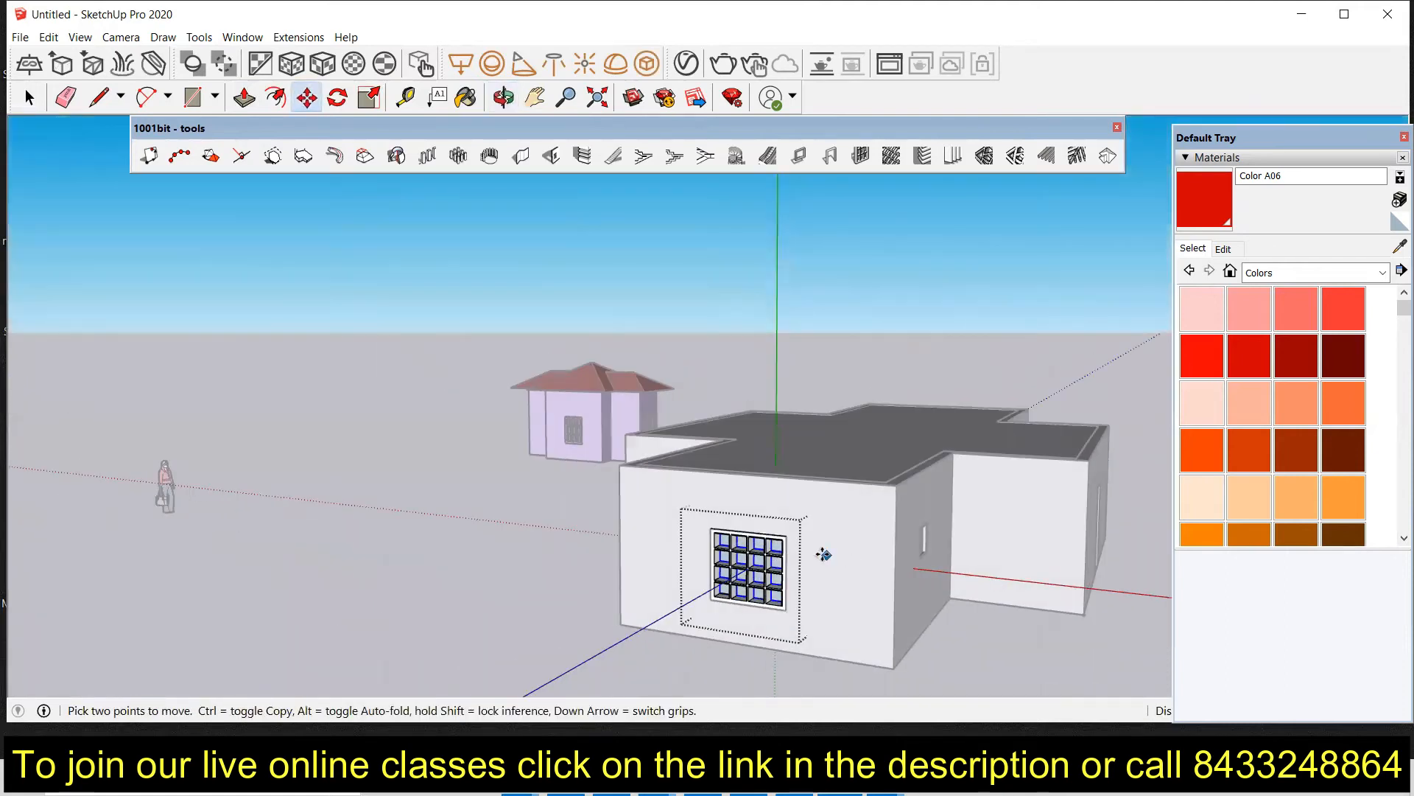
scroll(751, 578, "up", 4)
middle_click_drag(699, 633, 730, 624)
key("m")
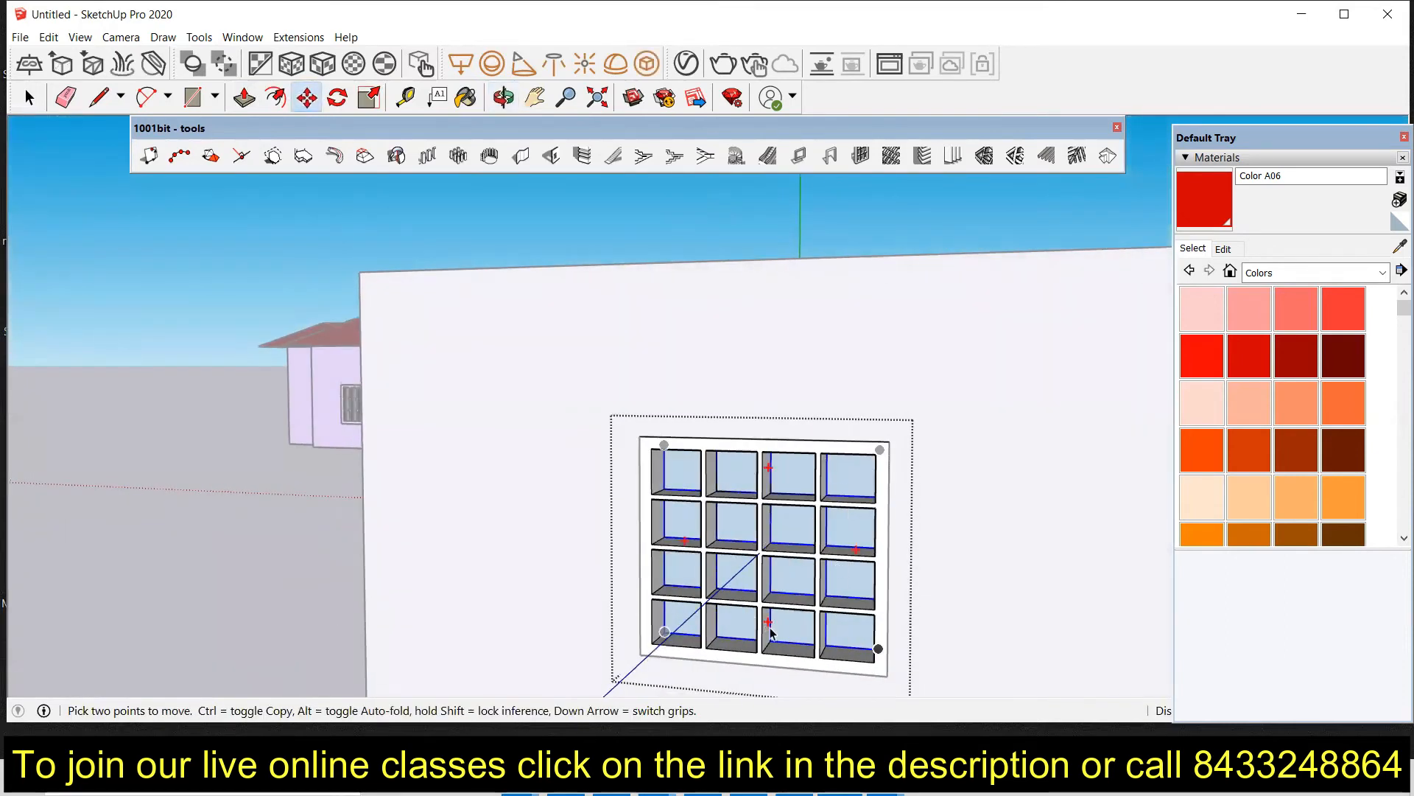
key("space")
scroll(818, 501, "up", 2)
scroll(818, 505, "up", 1)
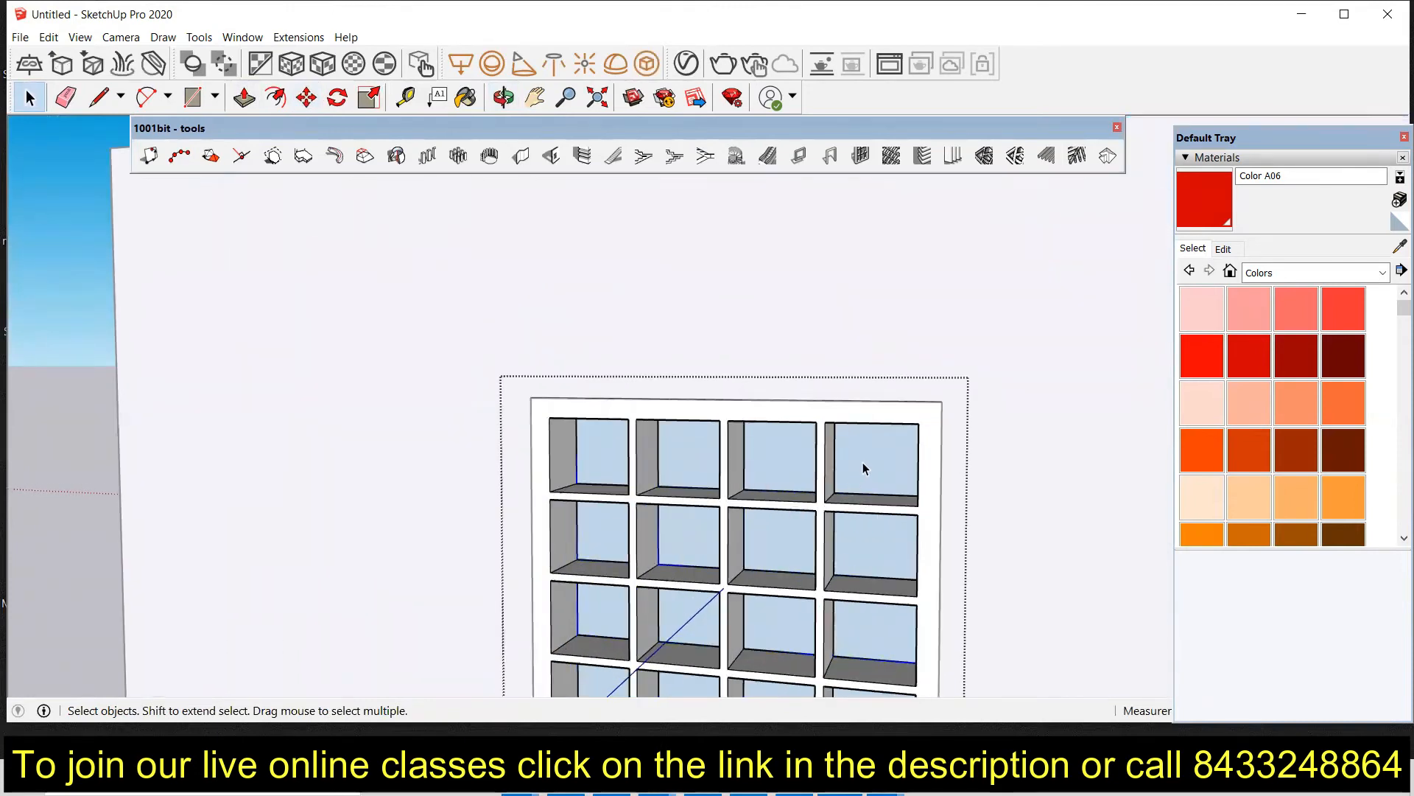
left_click(867, 464)
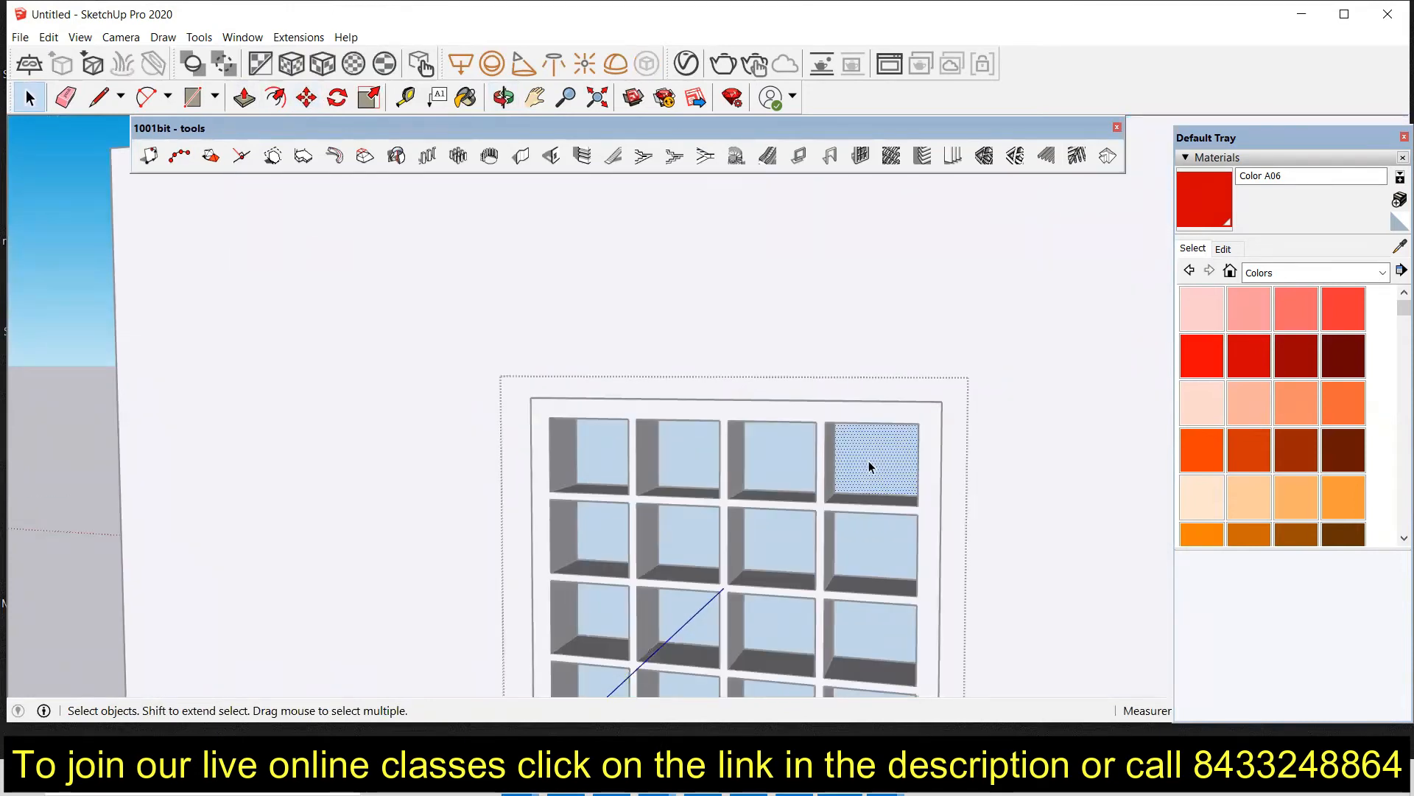
left_click(778, 483, "ctrl")
left_click(671, 473, "ctrl")
left_click(613, 471, "ctrl")
left_click(584, 528, "ctrl")
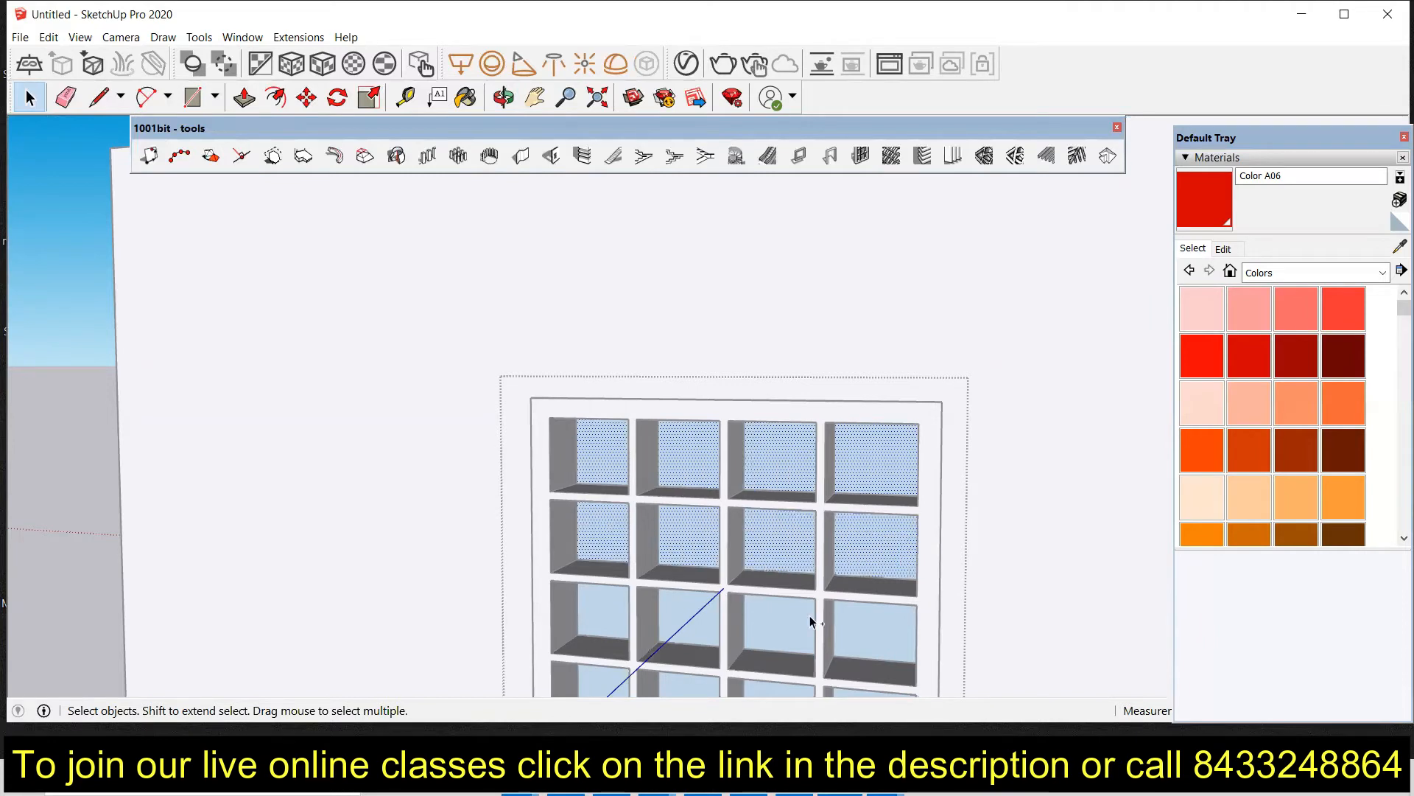
left_click(663, 613, "ctrl")
left_click(599, 606, "ctrl")
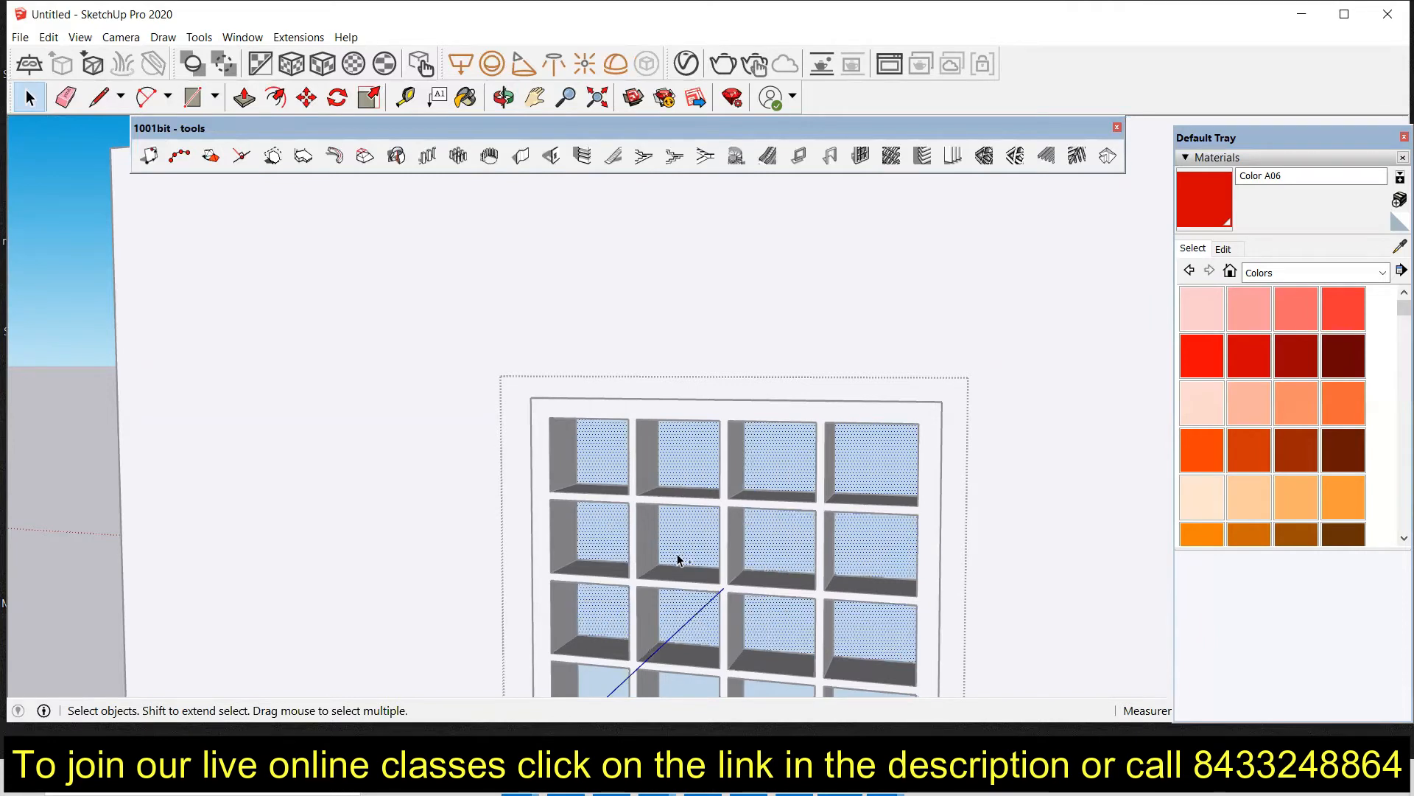
scroll(677, 560, "down", 3)
left_click(625, 631, "ctrl")
left_click(680, 635, "ctrl")
left_click(734, 636, "ctrl")
left_click(778, 643, "ctrl")
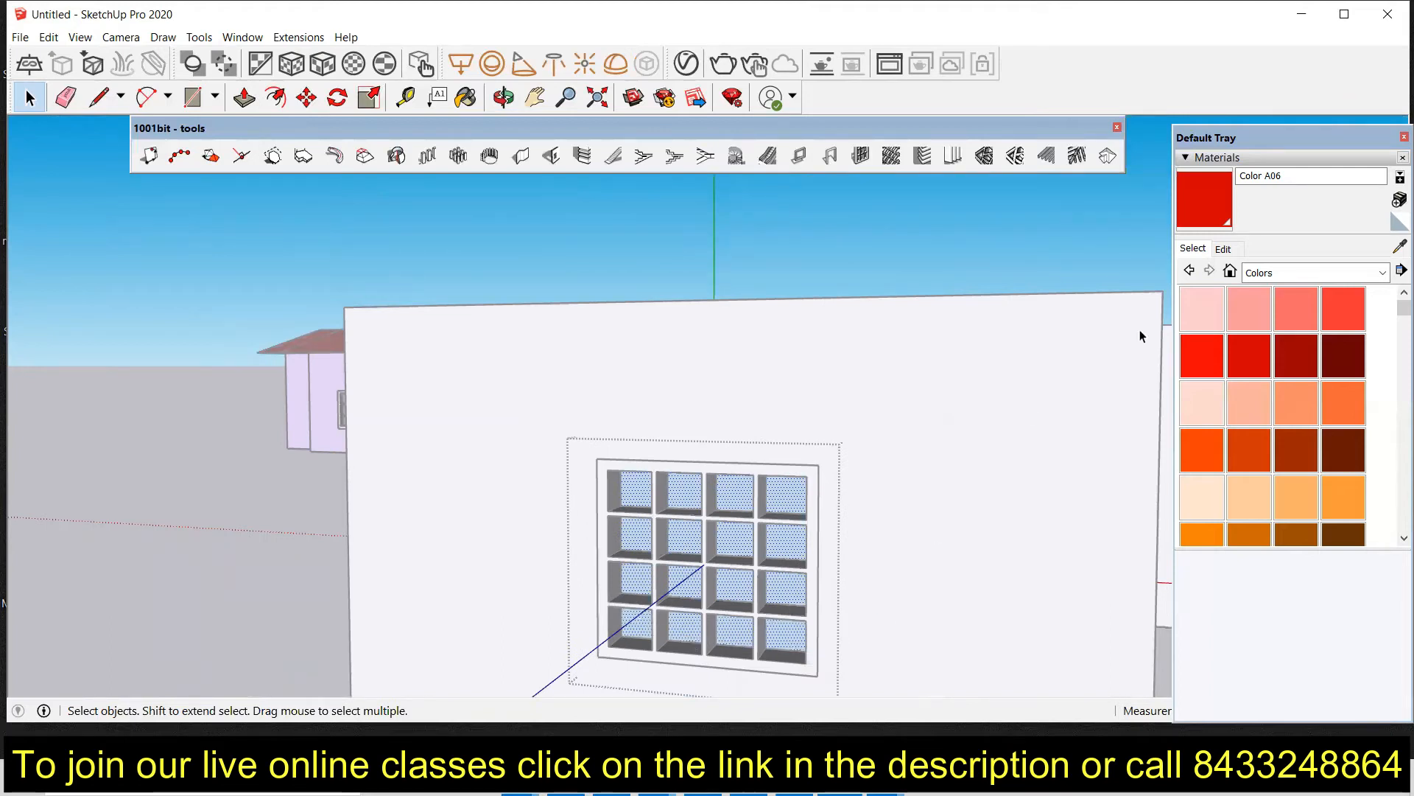
left_click(1329, 272)
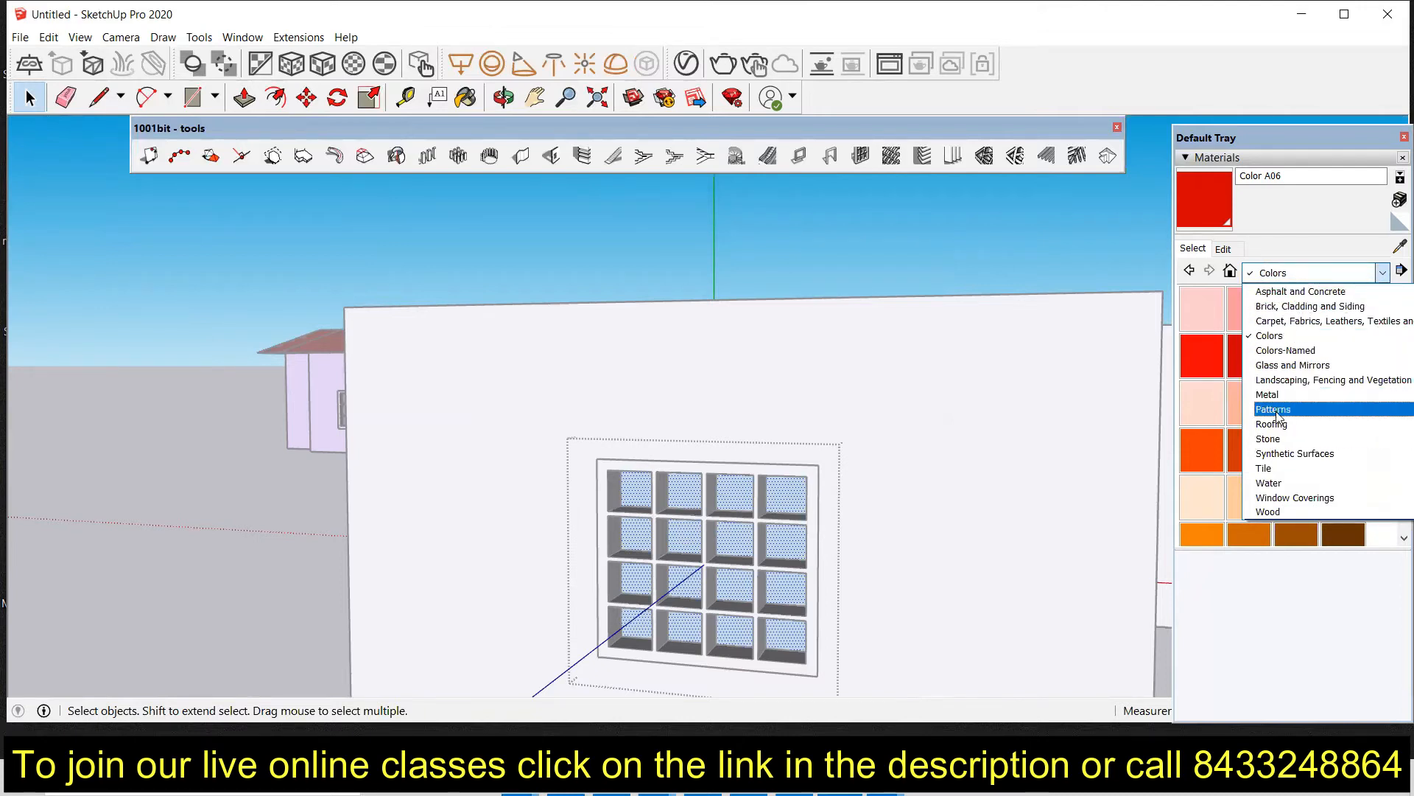
left_click(1274, 367)
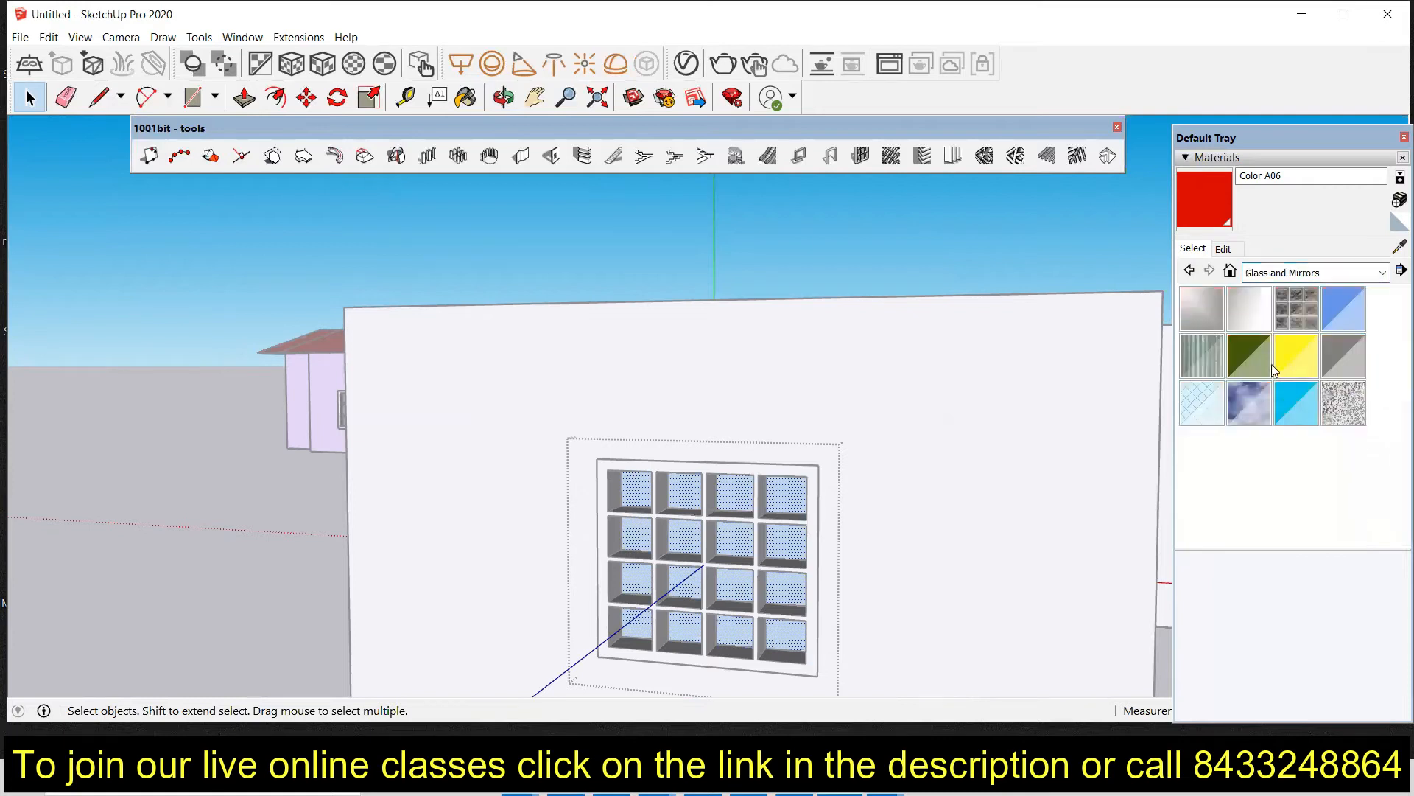
left_click(1256, 403)
left_click(639, 525)
Step: Try adding horizontal louvres to the small square window's pane with the Create Horizontal Louvres tool, then undo them
mouse_move(631, 616)
middle_mouse_down()
mouse_move(673, 556)
mouse_move(609, 580)
middle_mouse_up()
scroll(609, 580, "down", 5)
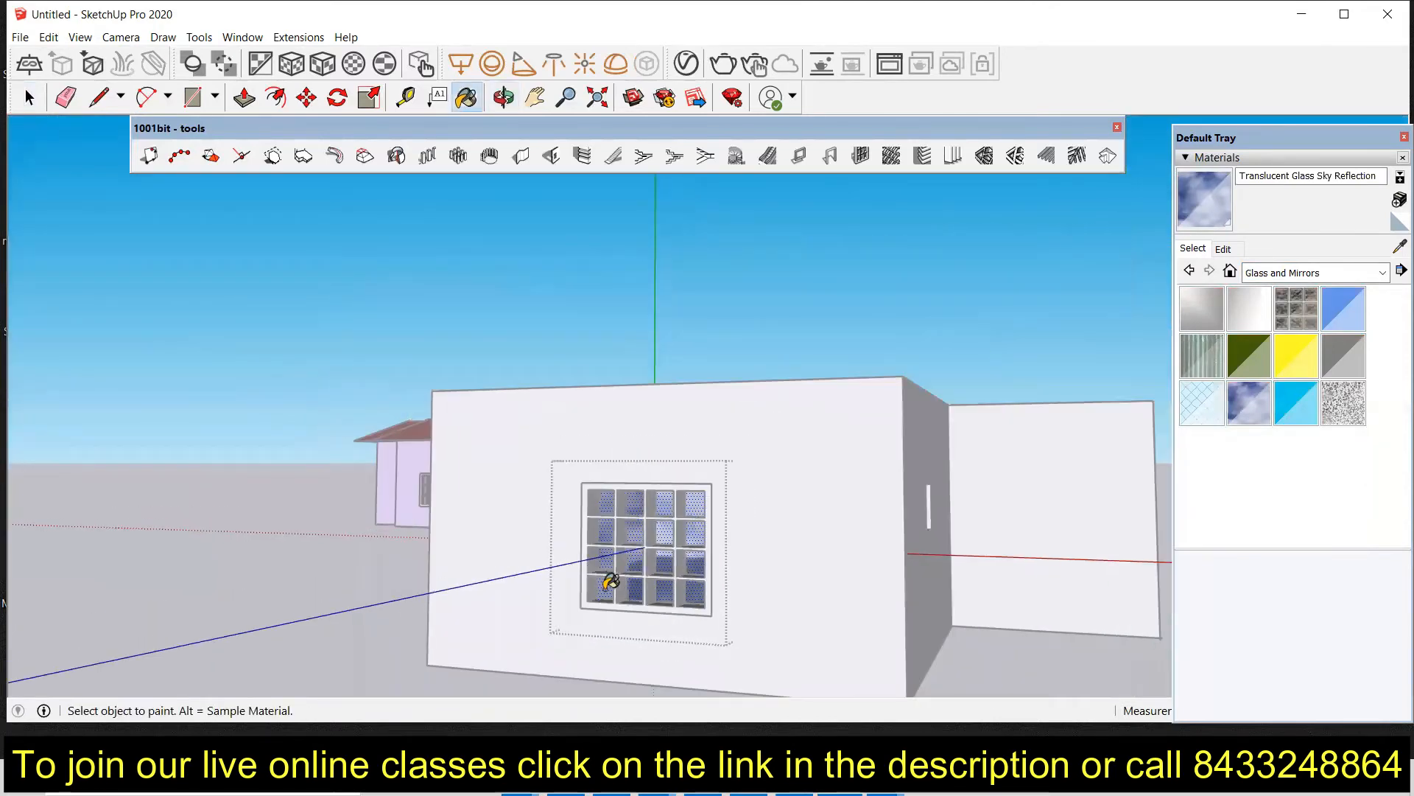
key("space")
middle_click_drag(967, 654, 767, 534)
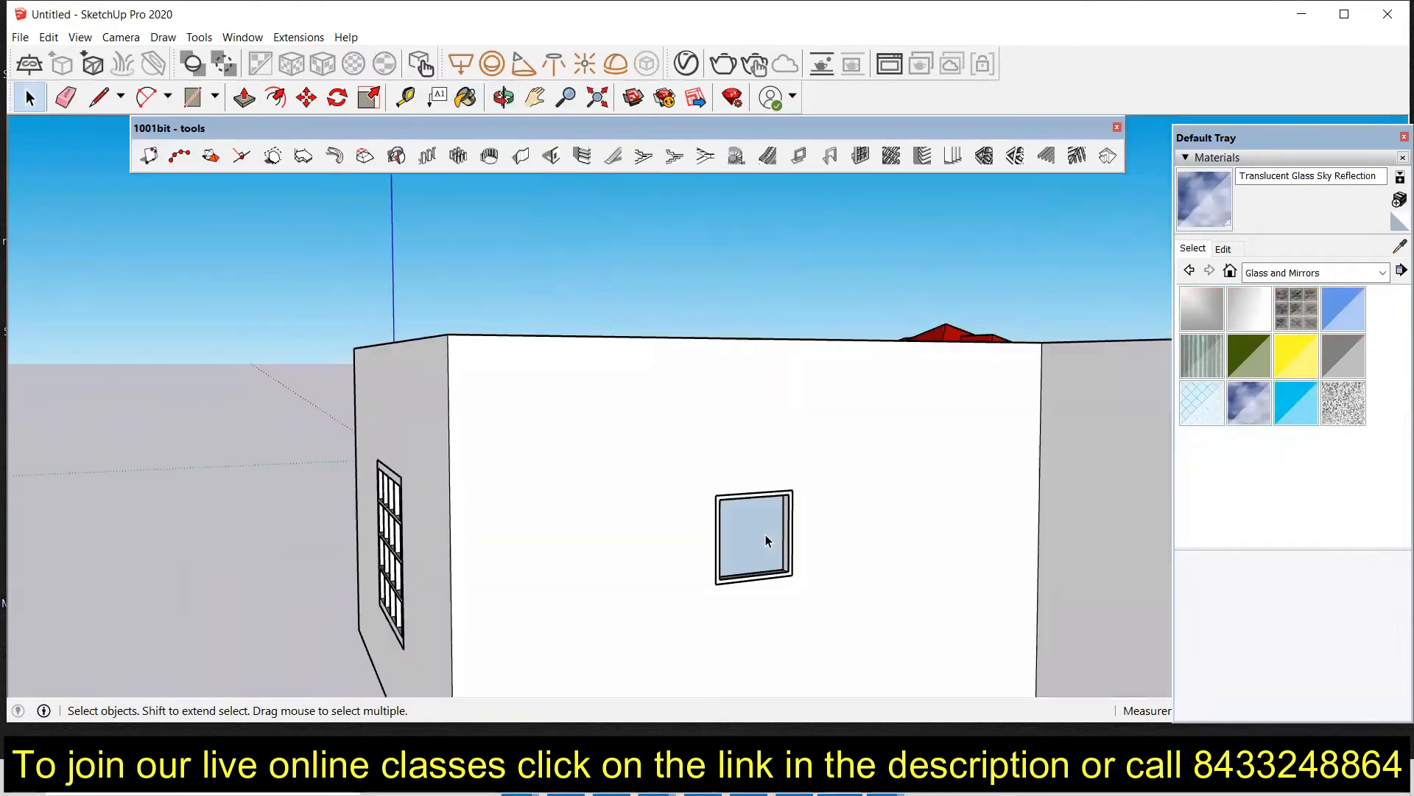
left_click(766, 539)
scroll(759, 545, "up", 2)
scroll(755, 547, "up", 2)
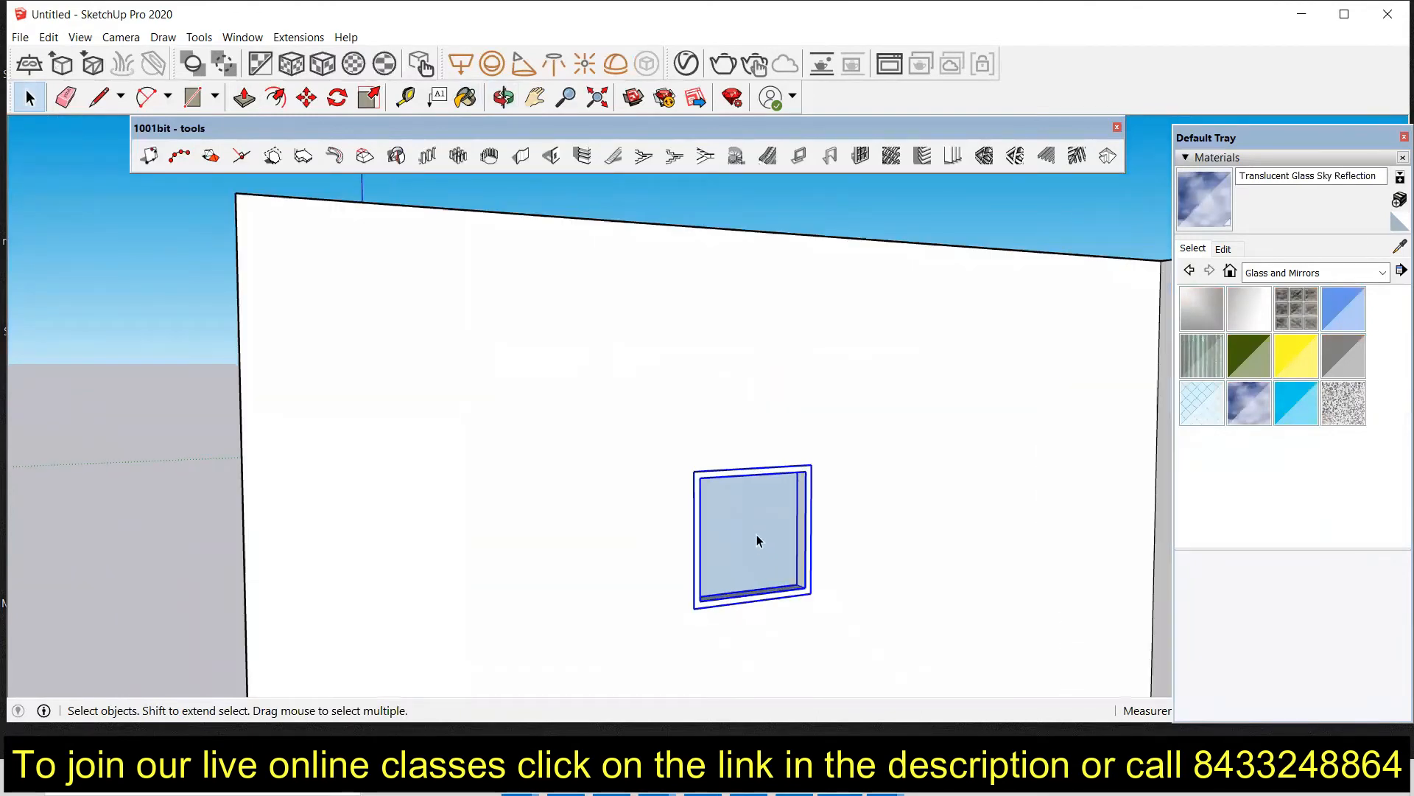
double_click(758, 541)
left_click(758, 541)
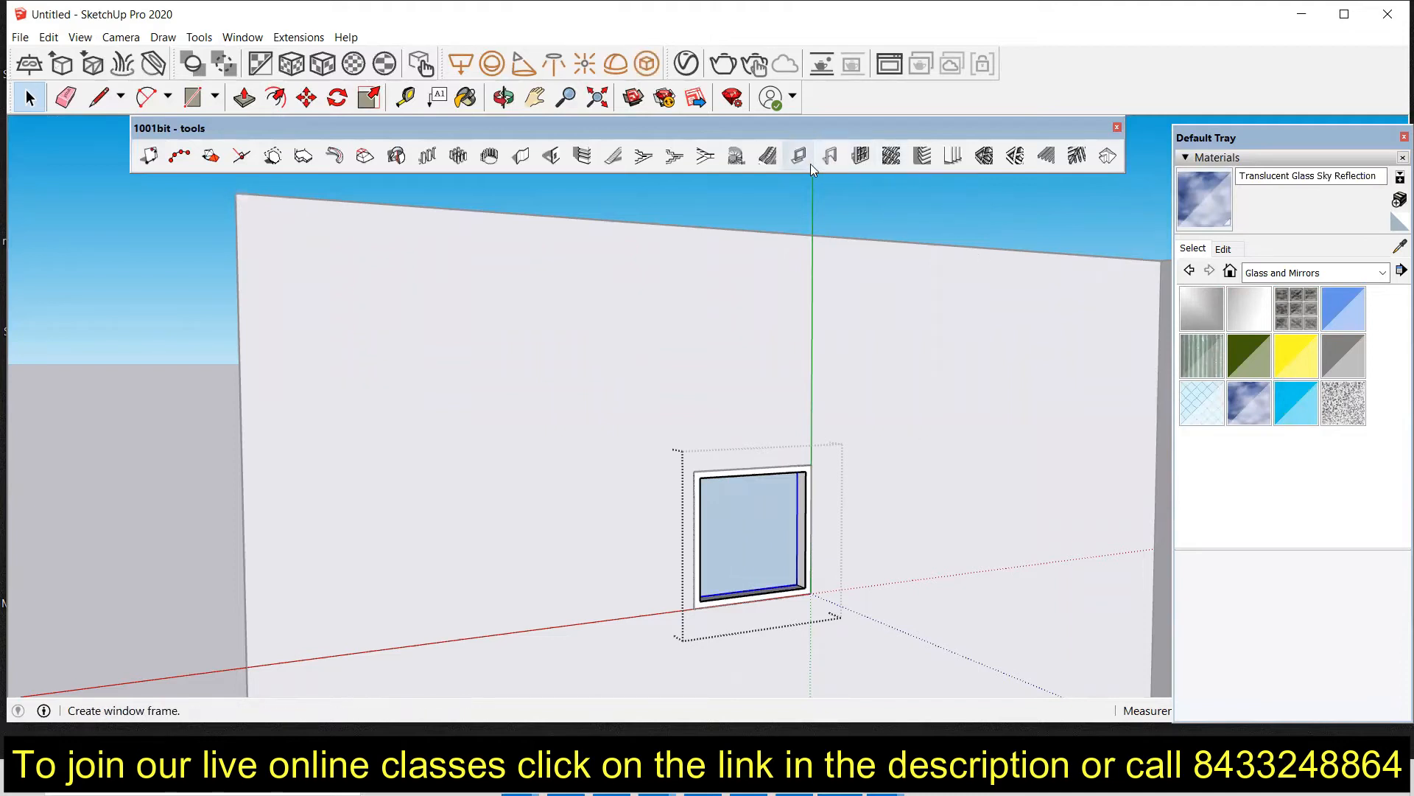
left_click(920, 157)
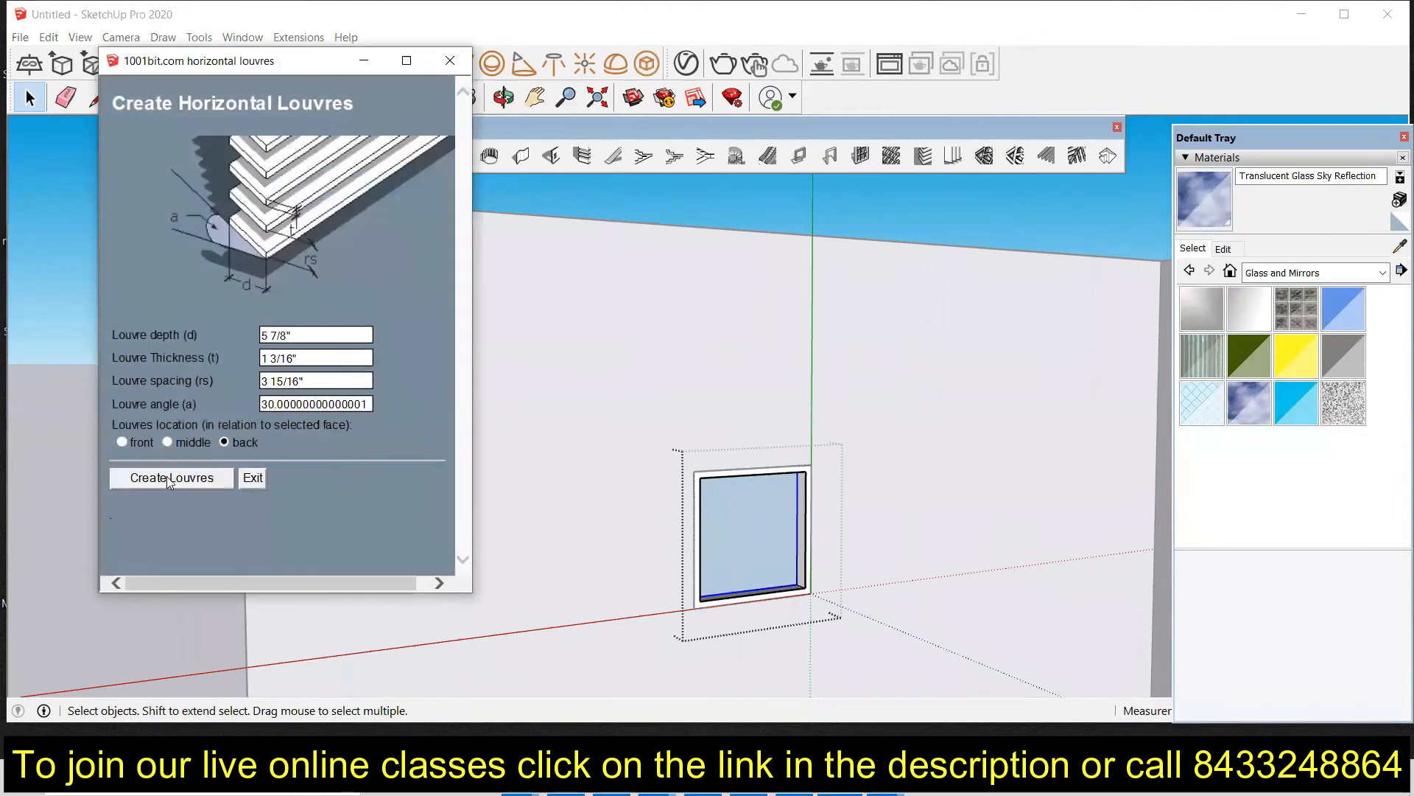
left_click(172, 477)
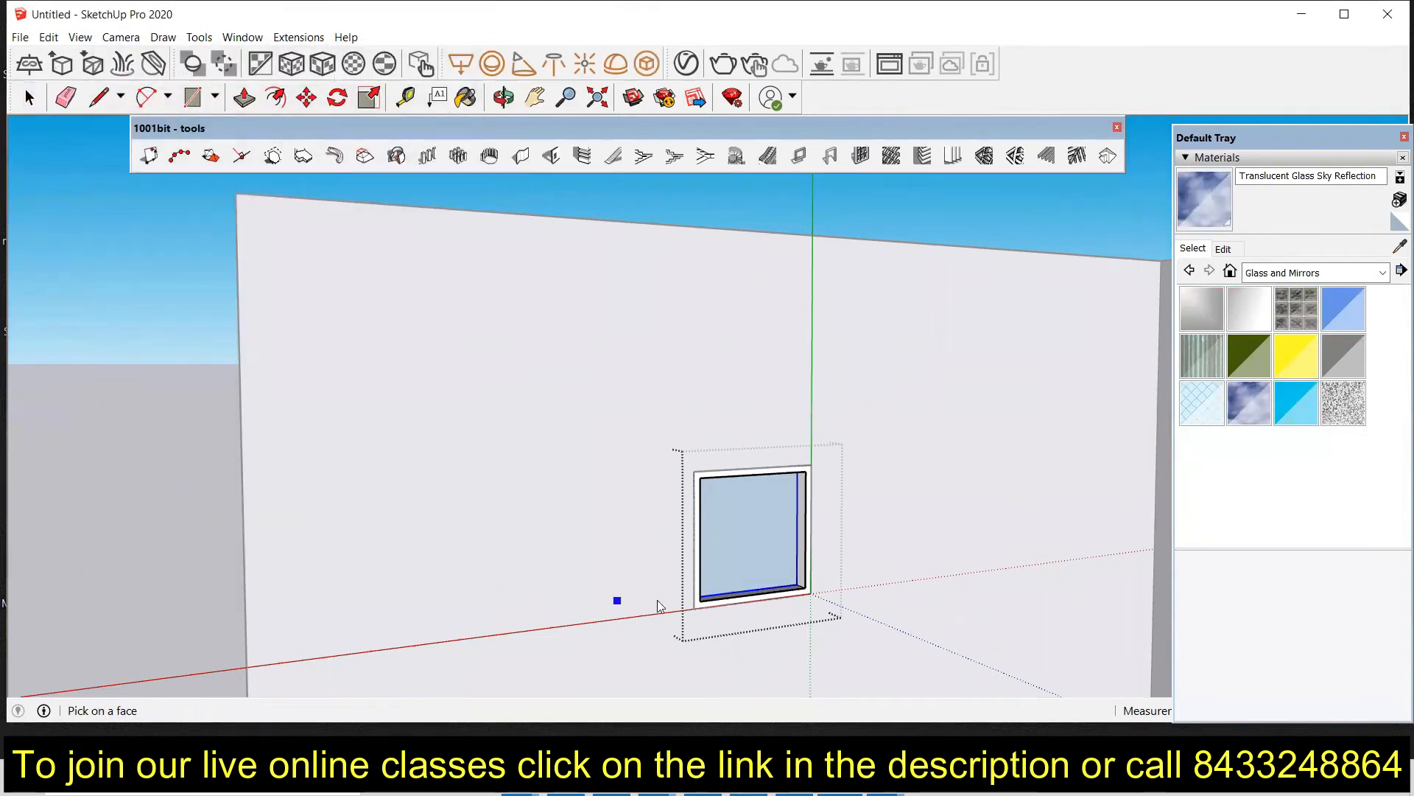
left_click(772, 558)
middle_click_drag(762, 567, 708, 522)
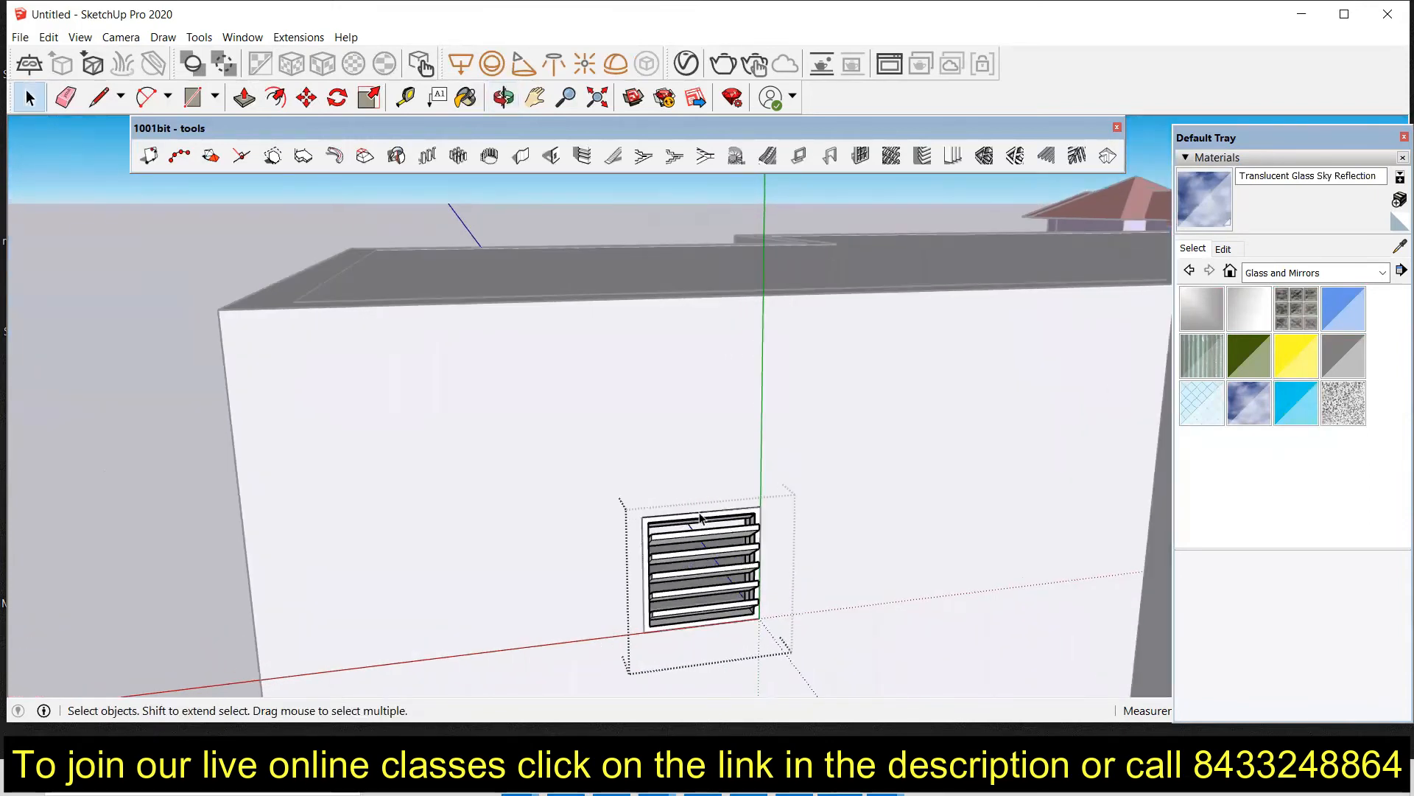
middle_click_drag(701, 625, 750, 606)
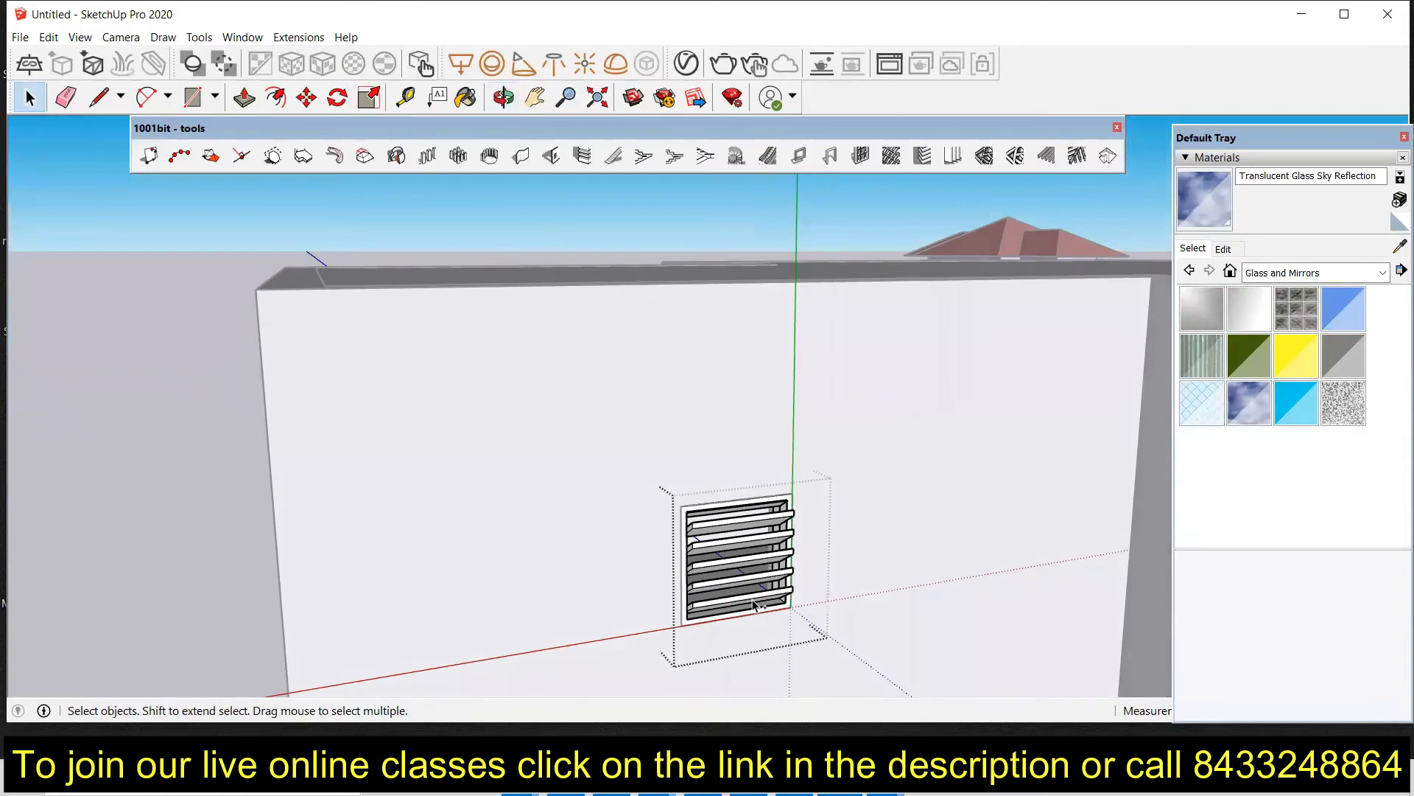
key("ctrl+z")
Step: Open the small window's group and reverse the faces of its glass pane
right_click(740, 573)
left_click(722, 578)
right_click(721, 576)
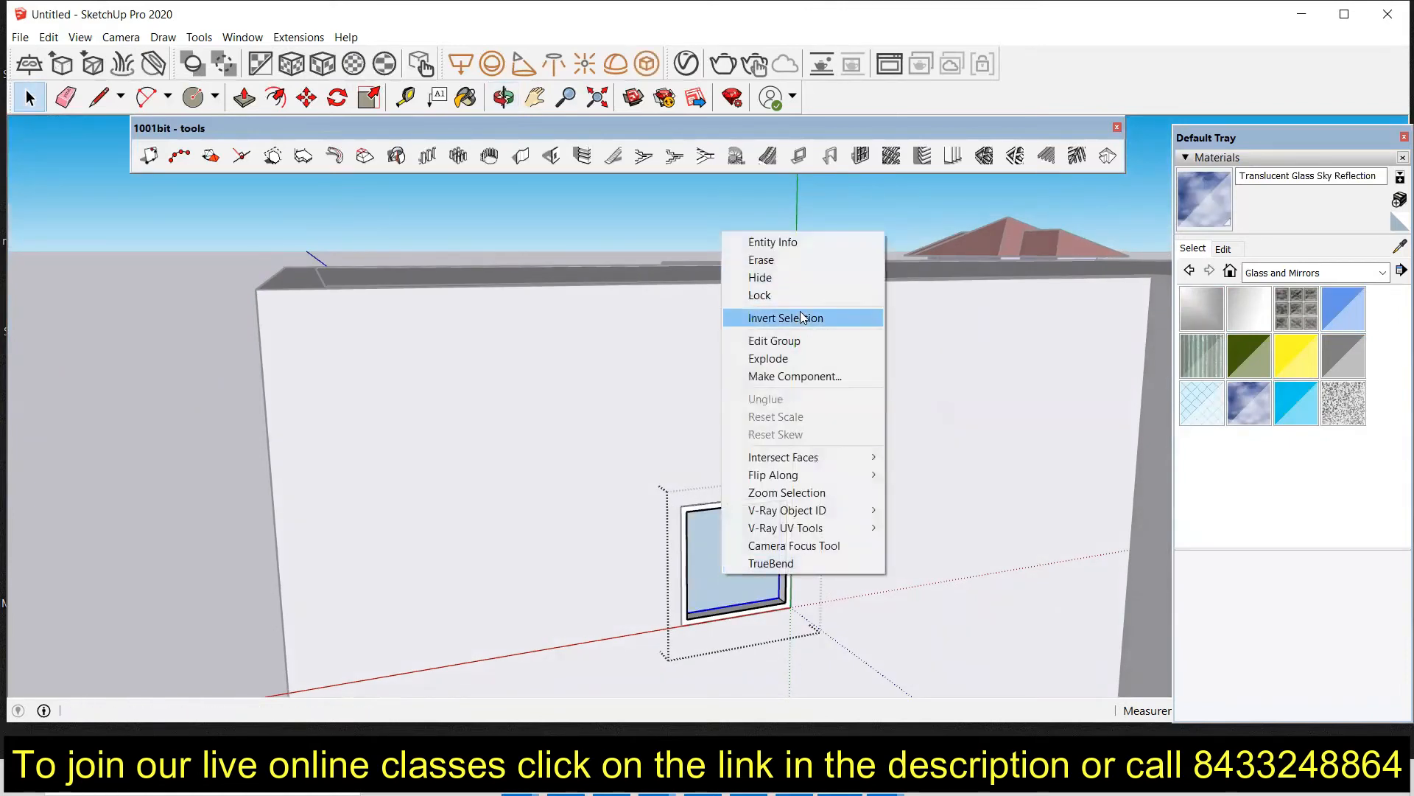
left_click(703, 575)
left_click(717, 560)
right_click(717, 560)
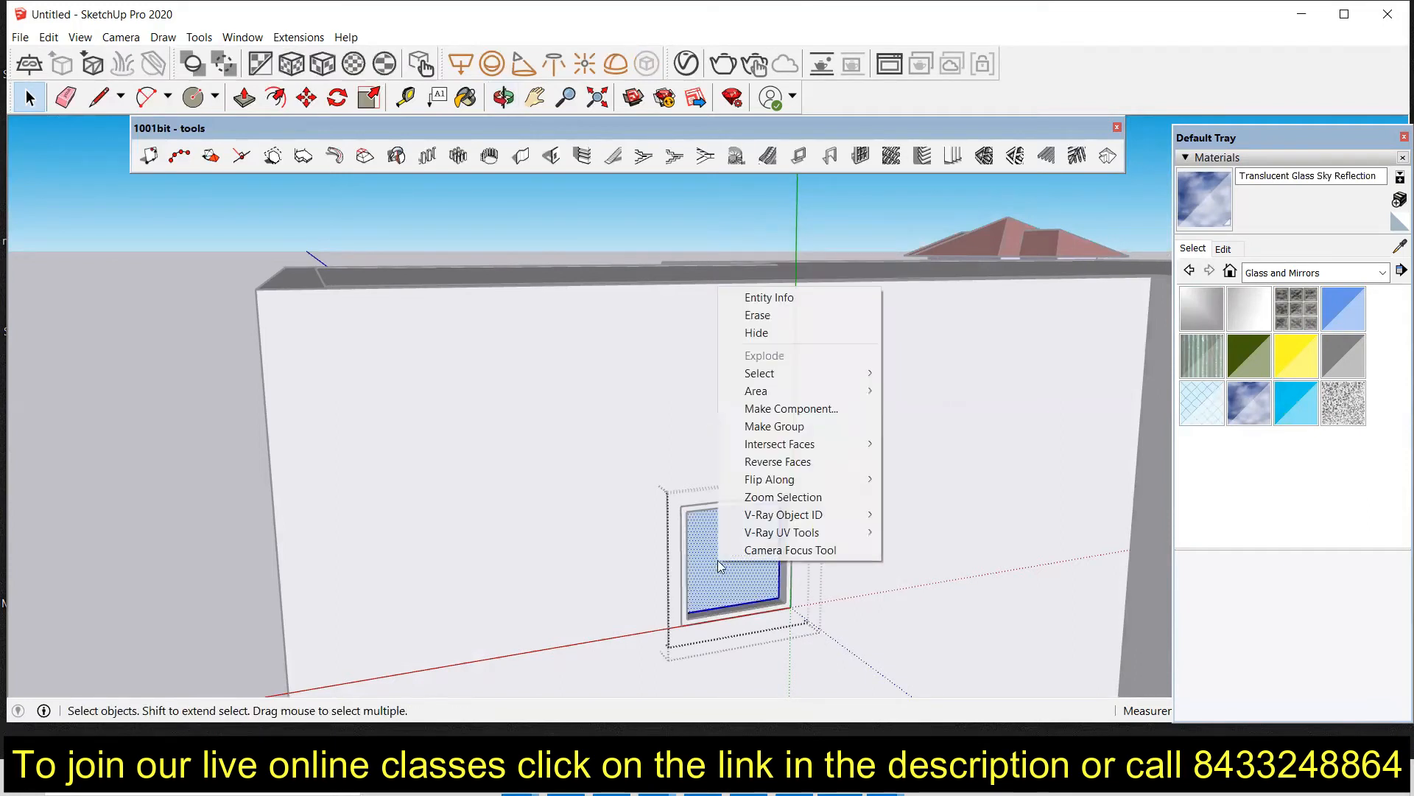
left_click(782, 463)
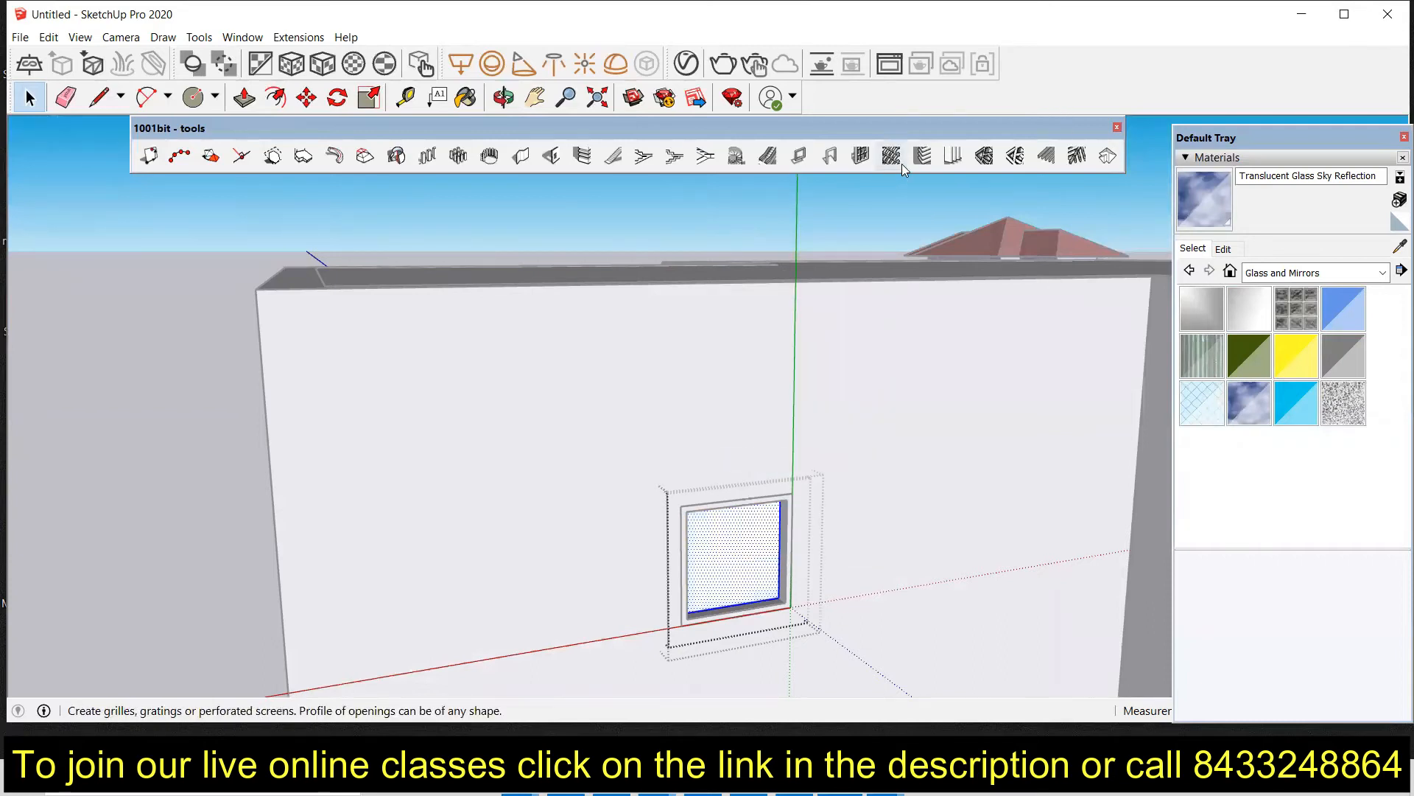
Step: Create horizontal louvres on the pane: depth 5 7/8", thickness 1 3/16", spacing 3 15/16", angle 30, placed at the back
left_click(923, 156)
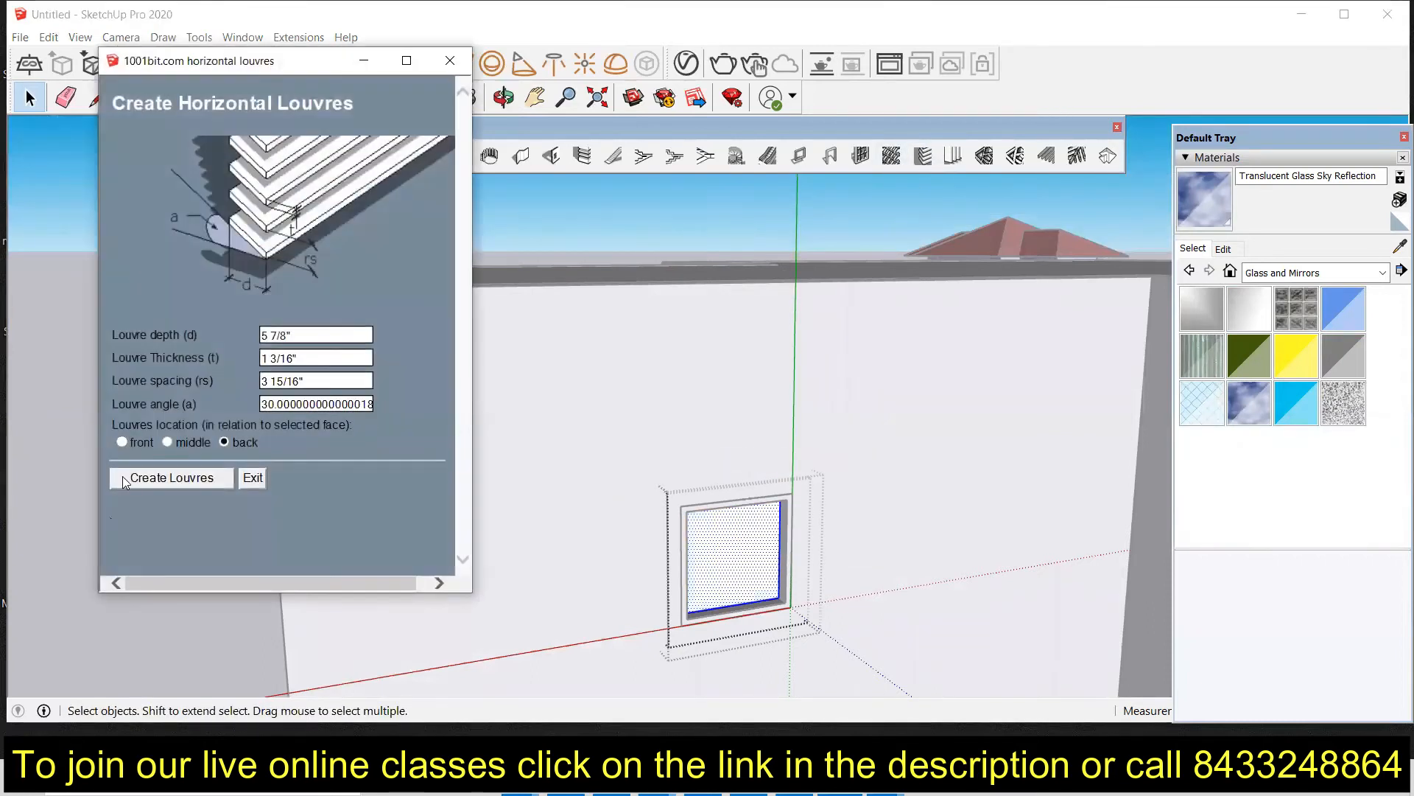
left_click(177, 477)
scroll(629, 587, "up", 2)
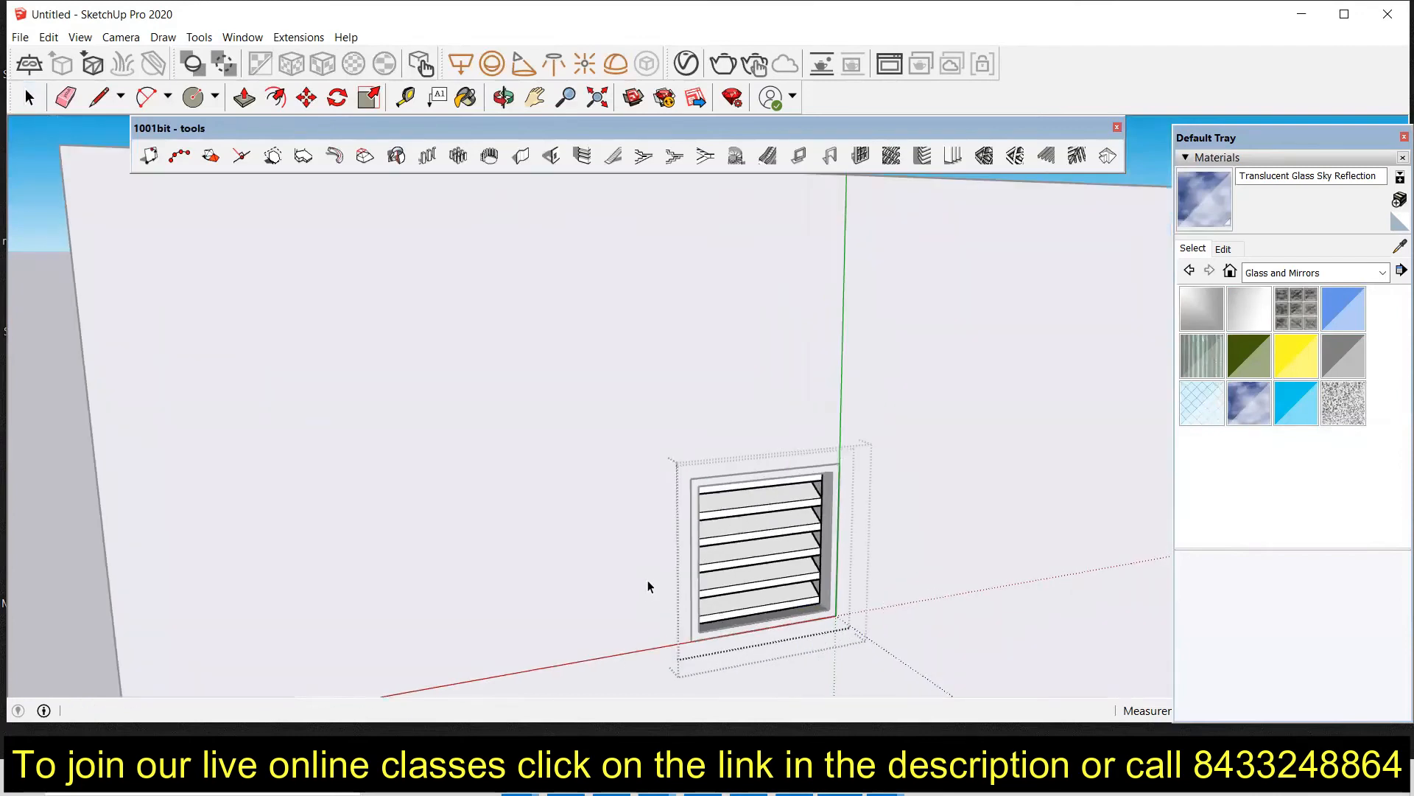
key("space")
double_click(768, 510)
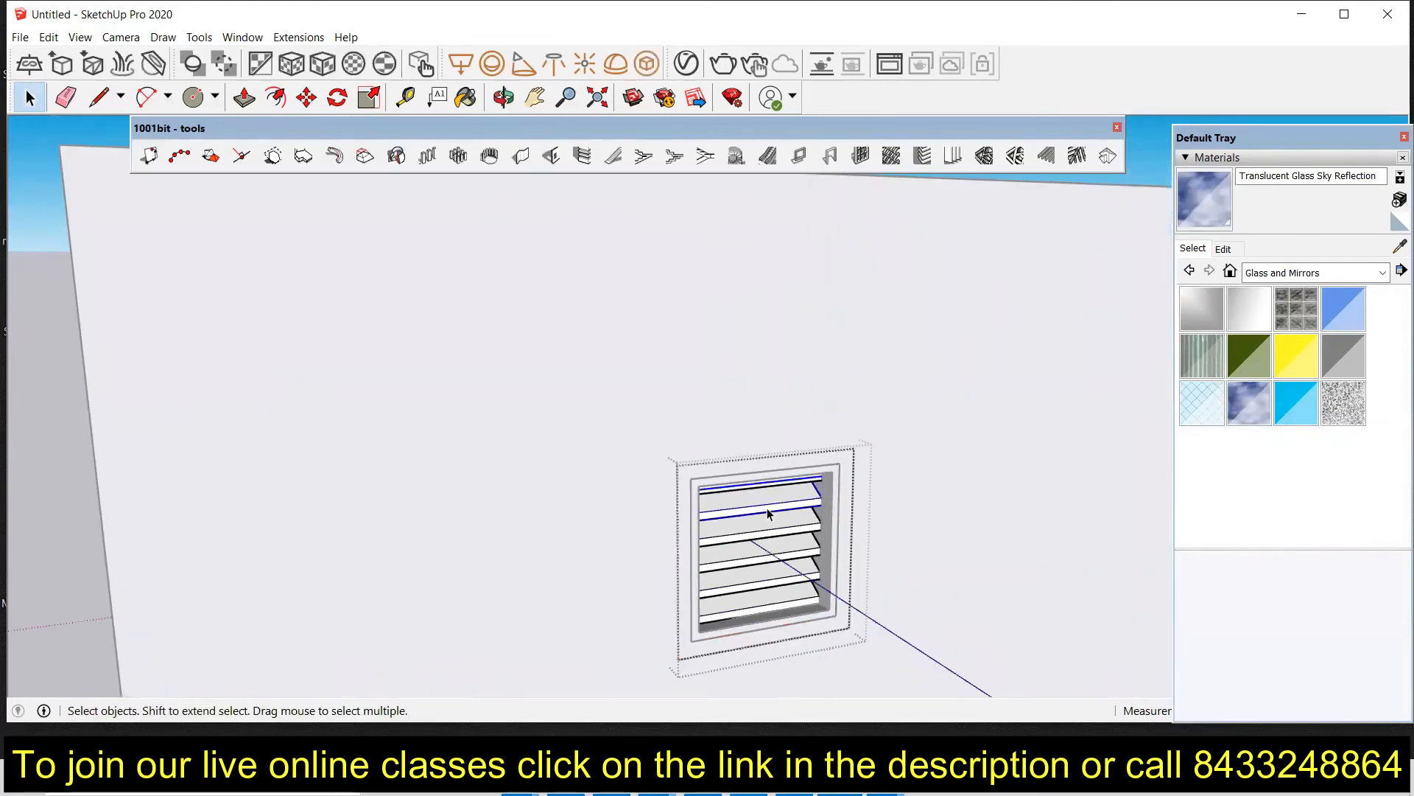
Step: Open the louvre group, select all louvres and paint them with the Translucent Glass Sky Reflection material
double_click(804, 550)
triple_click(785, 506)
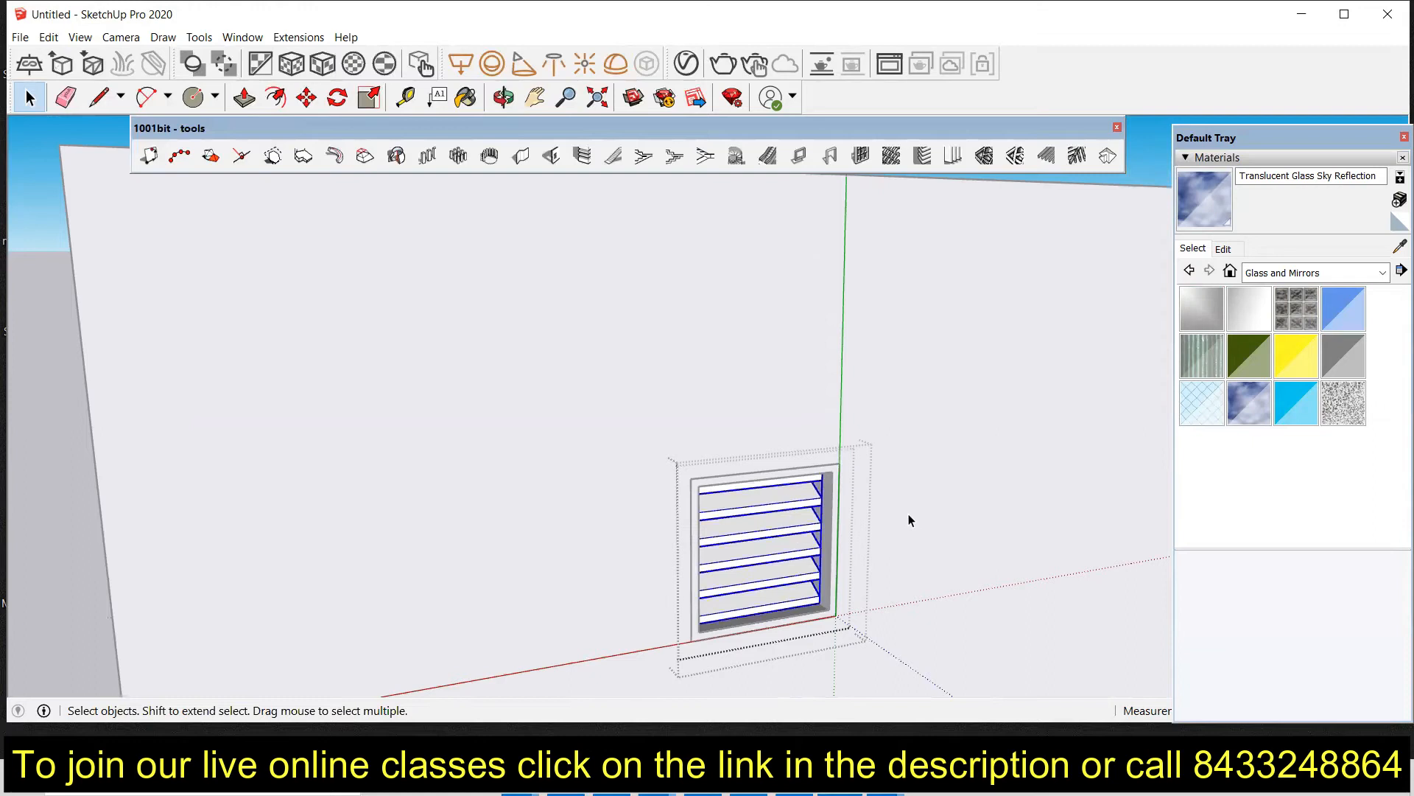
left_click(1248, 402)
left_click(760, 498)
key("space")
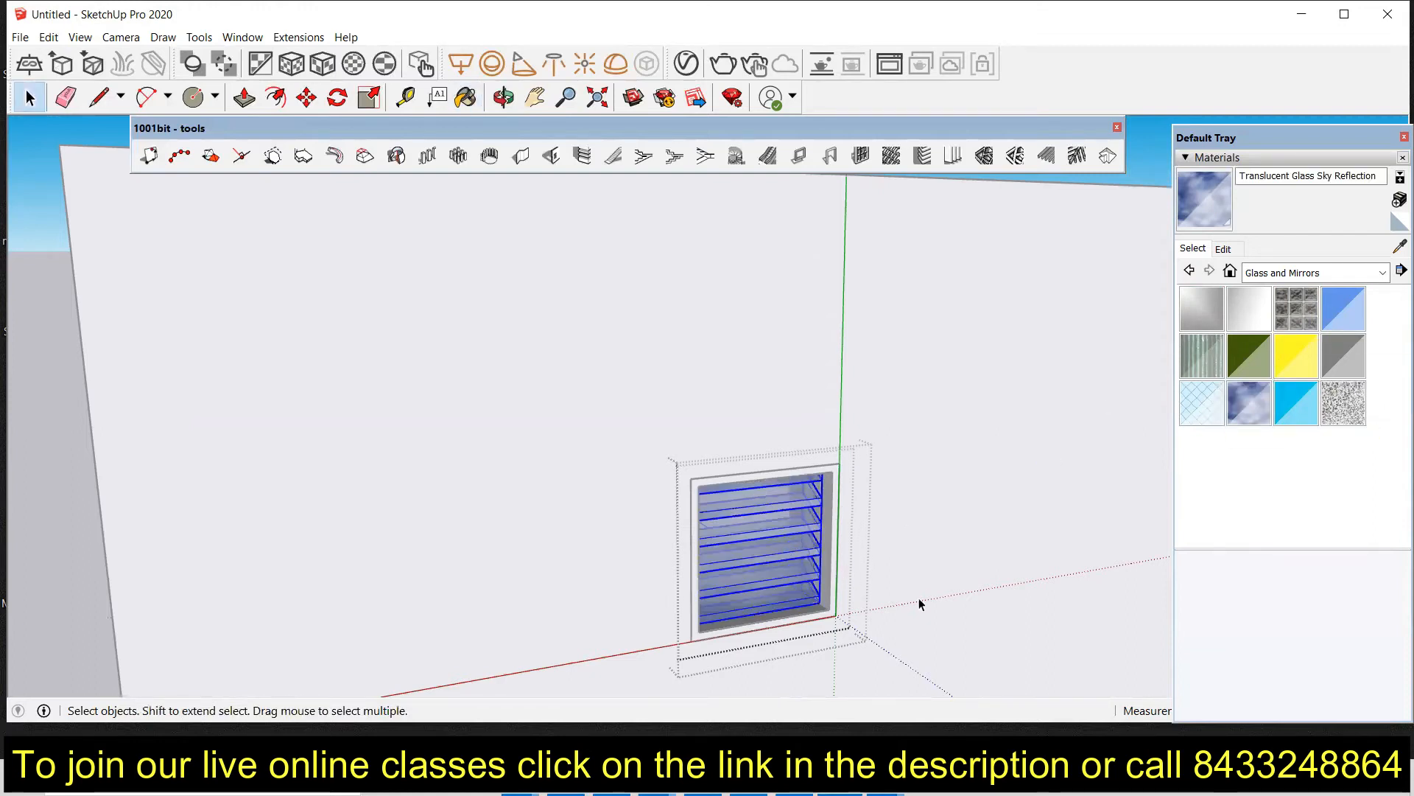
Step: Paint the large square window's pane with the Translucent Glass Sky Reflection material
left_click(890, 581)
scroll(830, 543, "down", 3)
middle_click_drag(830, 543, 652, 518)
scroll(653, 517, "up", 5)
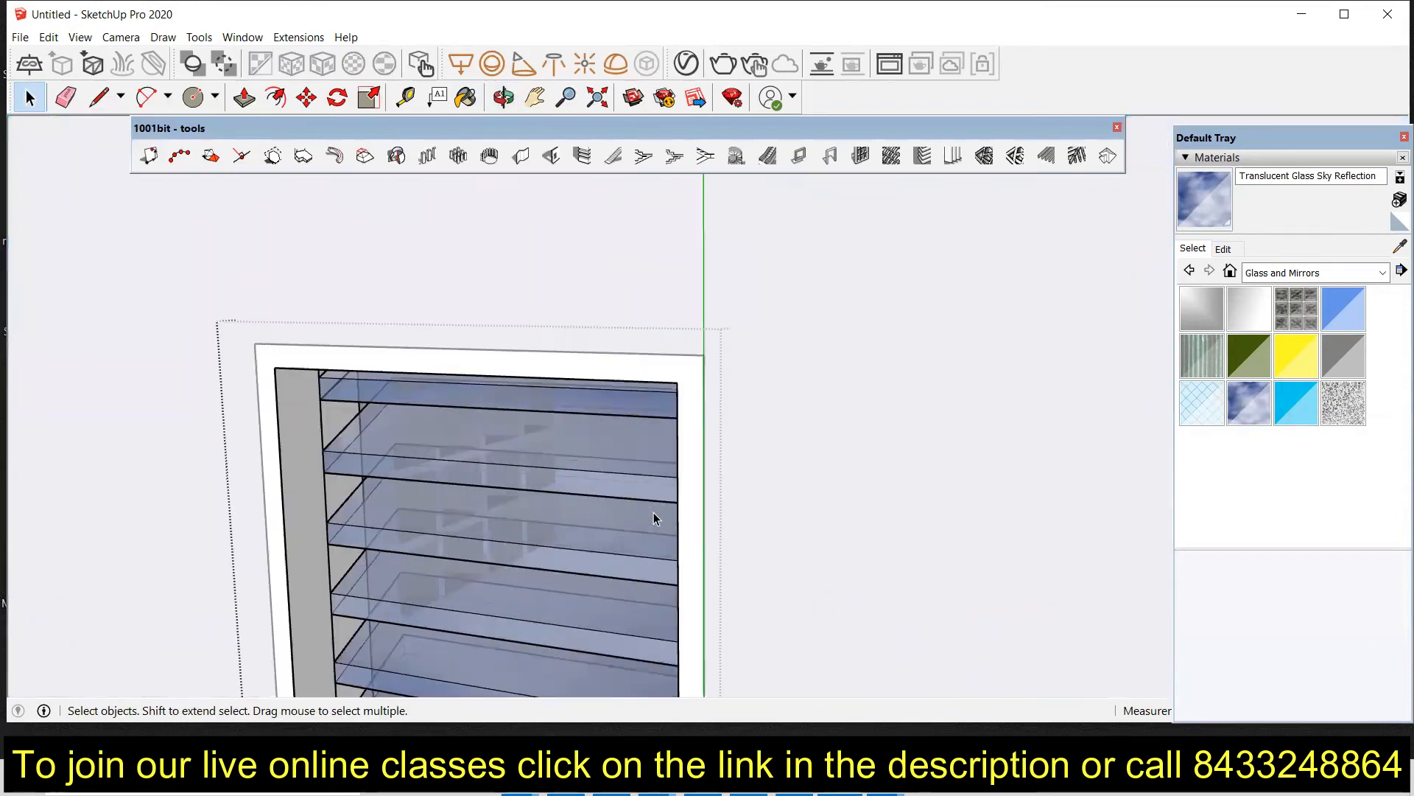
scroll(648, 516, "down", 5)
scroll(600, 492, "down", 3)
middle_click_drag(600, 493, 480, 420)
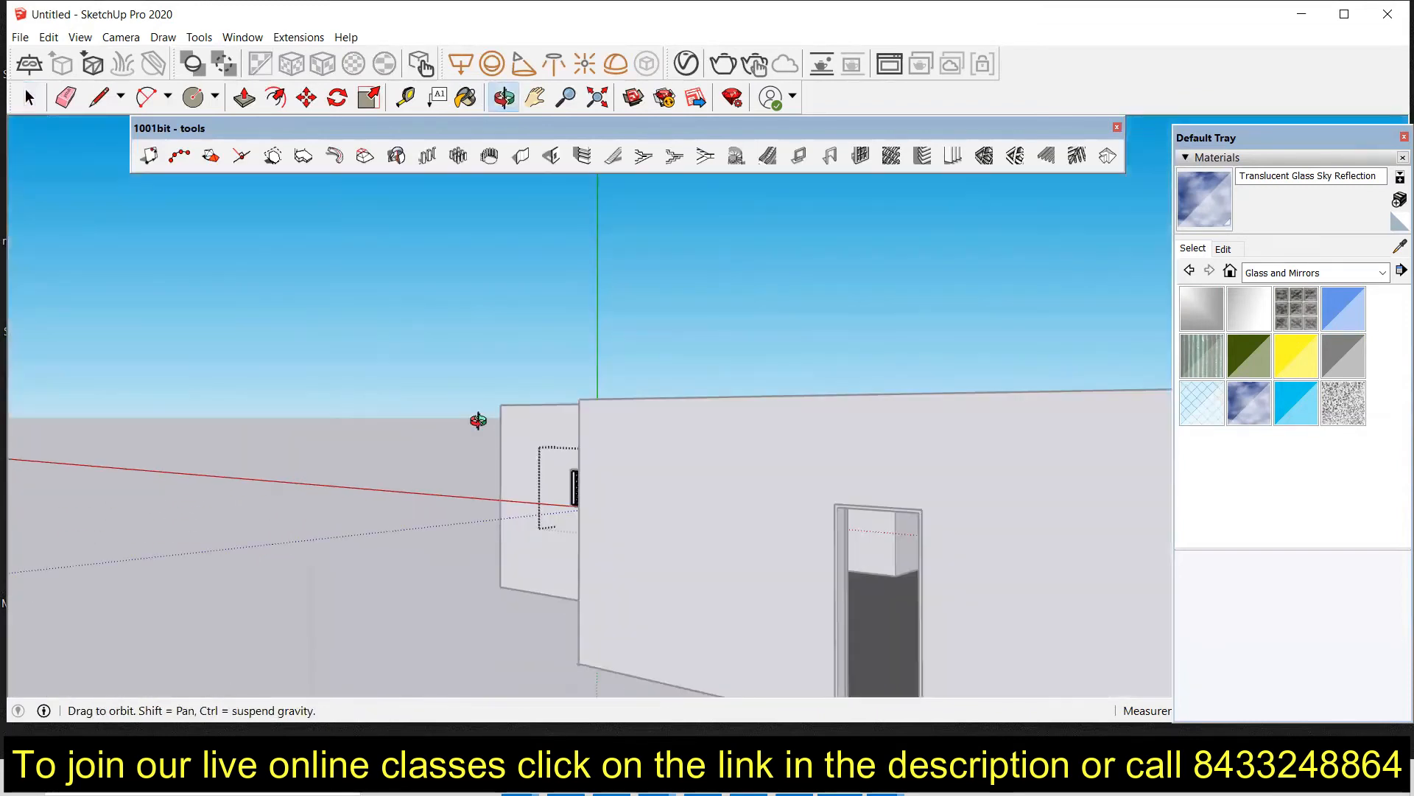
scroll(347, 331, "down", 5)
middle_click_drag(347, 331, 978, 606)
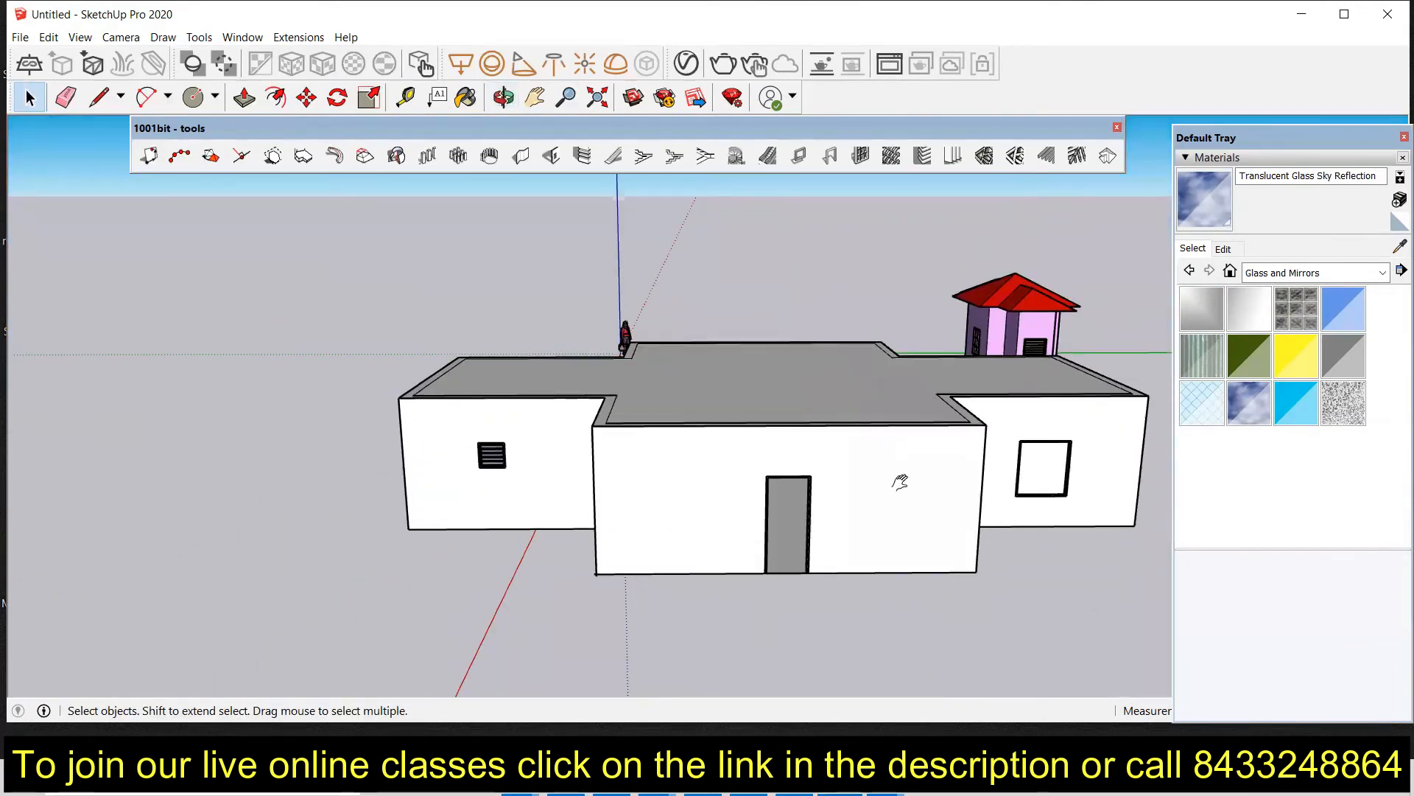
middle_click_drag(900, 482, 700, 469, "shift")
scroll(803, 461, "up", 6)
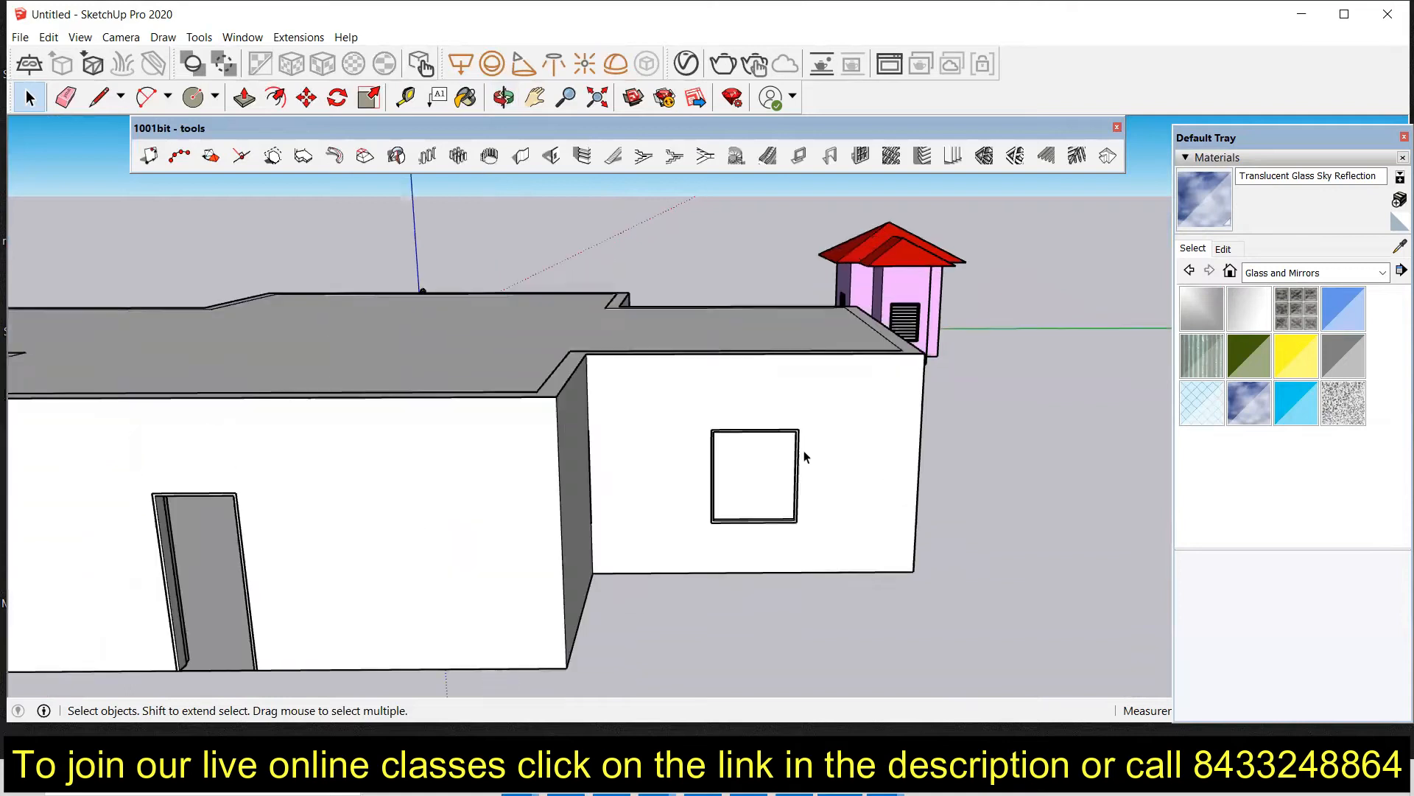
middle_click_drag(758, 508, 692, 464)
left_click(693, 464)
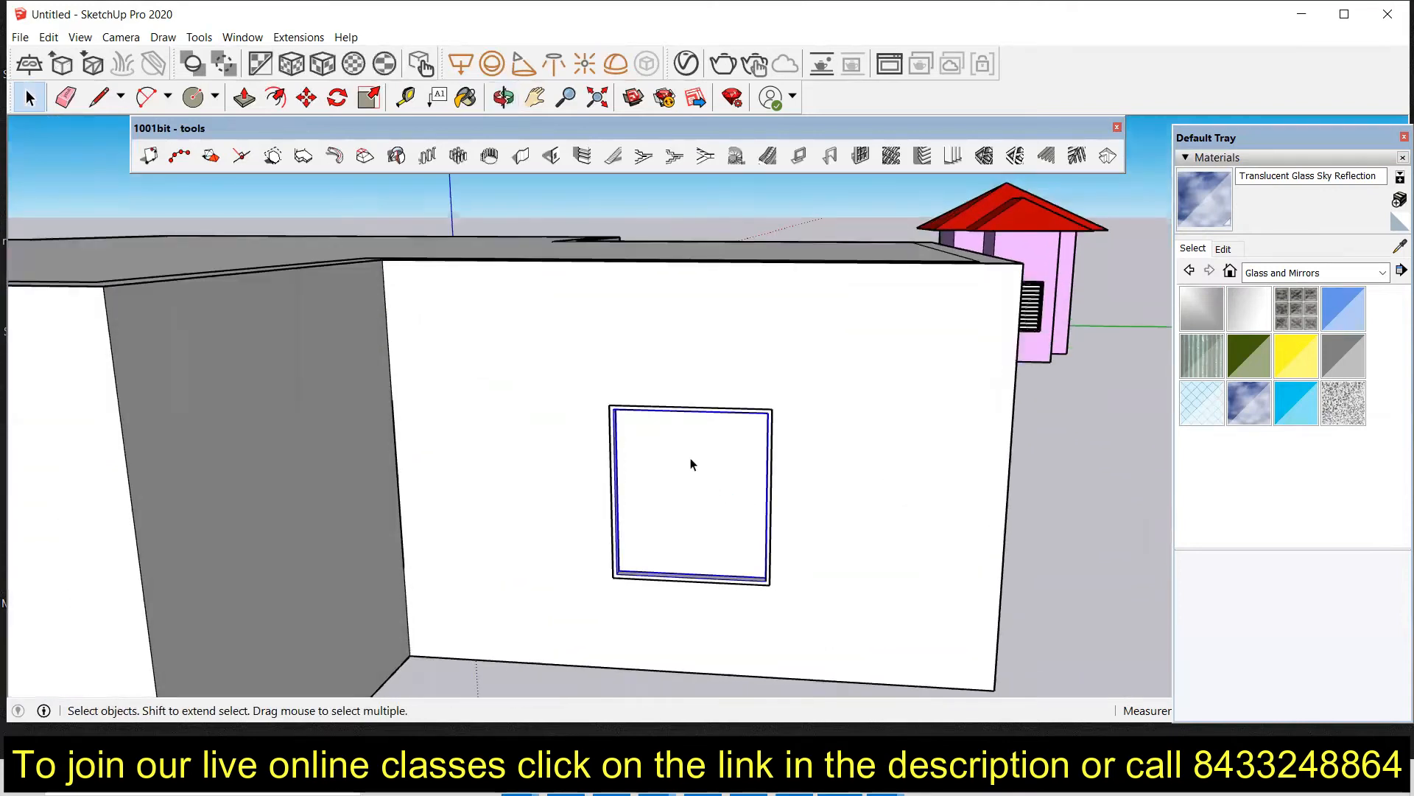
scroll(691, 478, "up", 3)
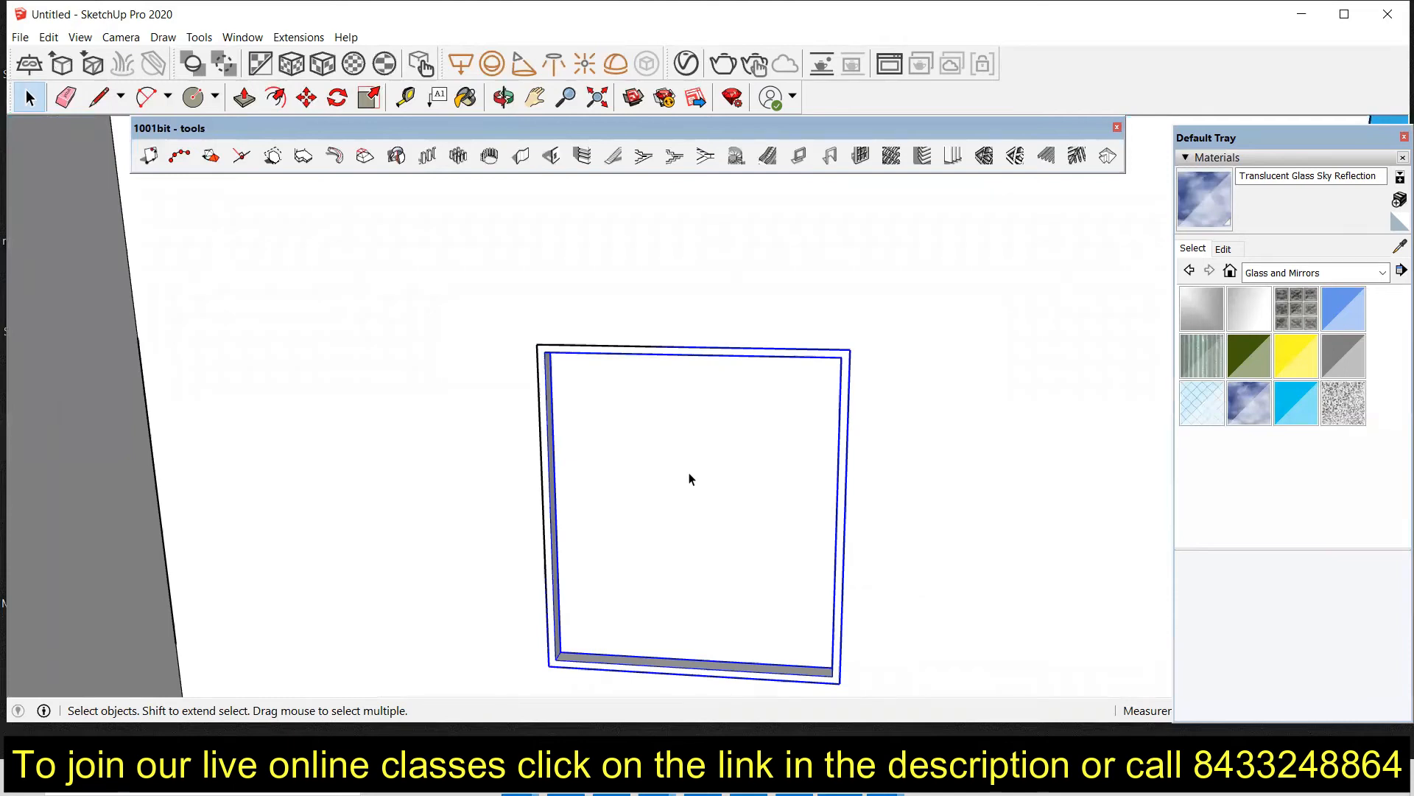
left_click(1237, 402)
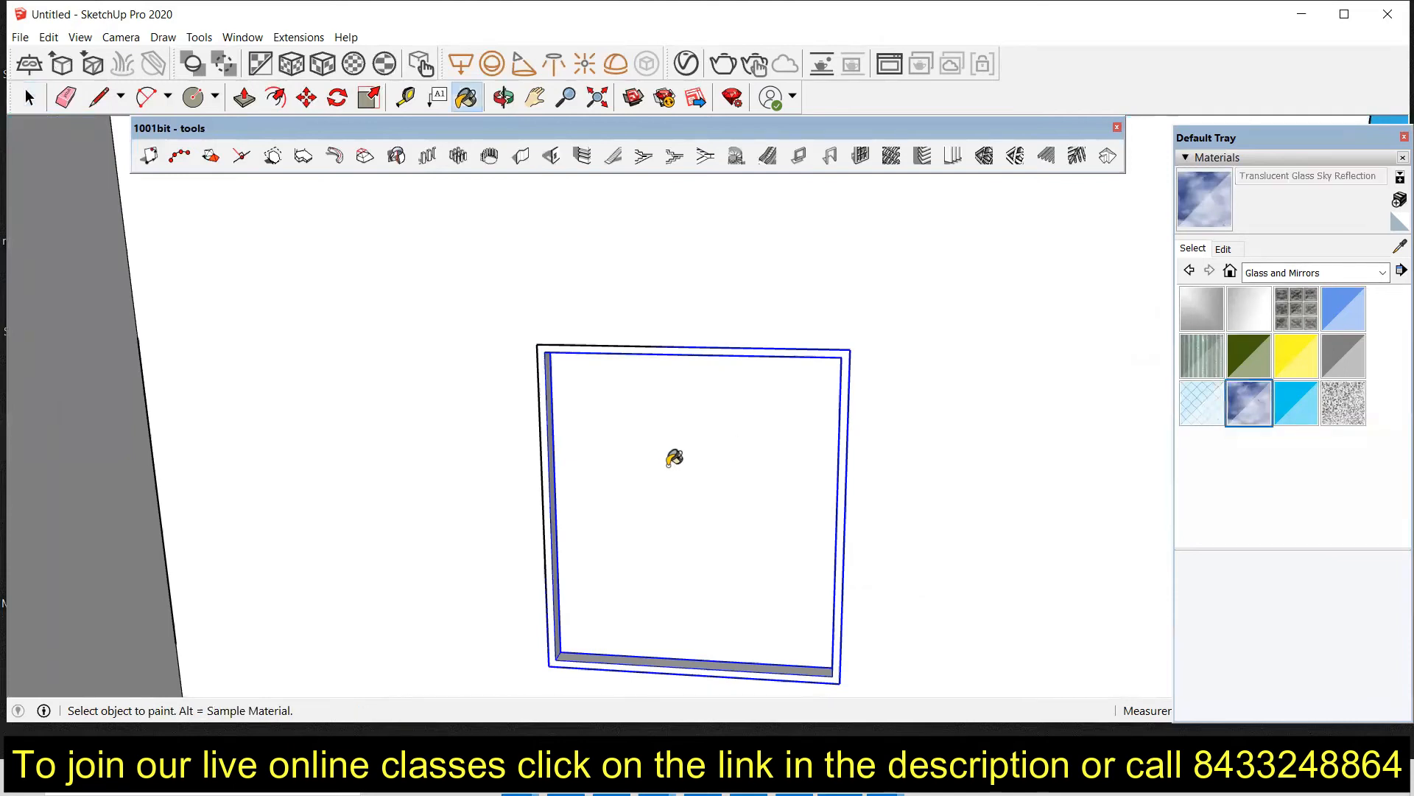
left_click(684, 458)
key("space")
Step: Orbit around the house to inspect the finished windows and the flat roof
scroll(692, 462, "down", 6)
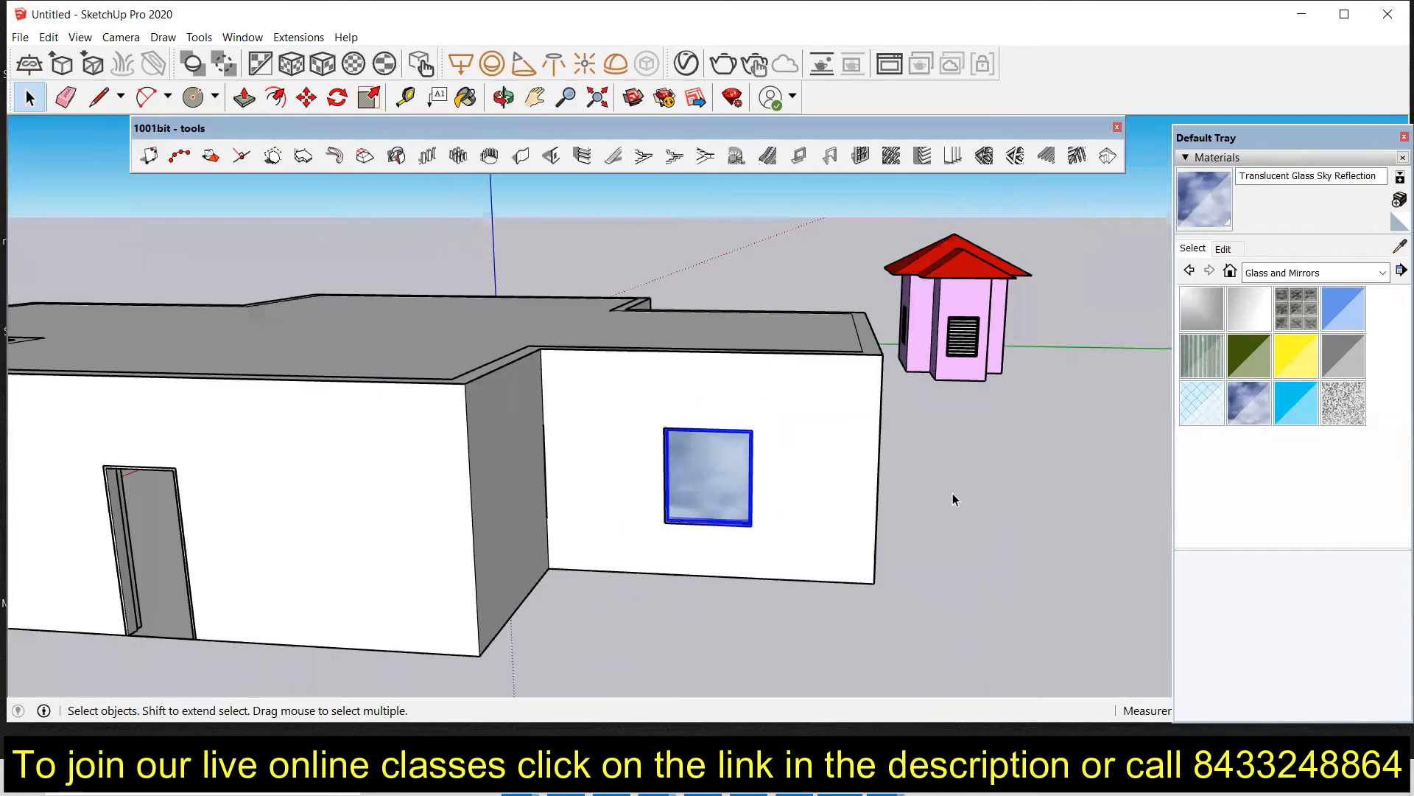
left_click(975, 493)
middle_click_drag(975, 492, 462, 483)
scroll(664, 427, "down", 3)
middle_click_drag(665, 427, 527, 422)
scroll(747, 422, "down", 5)
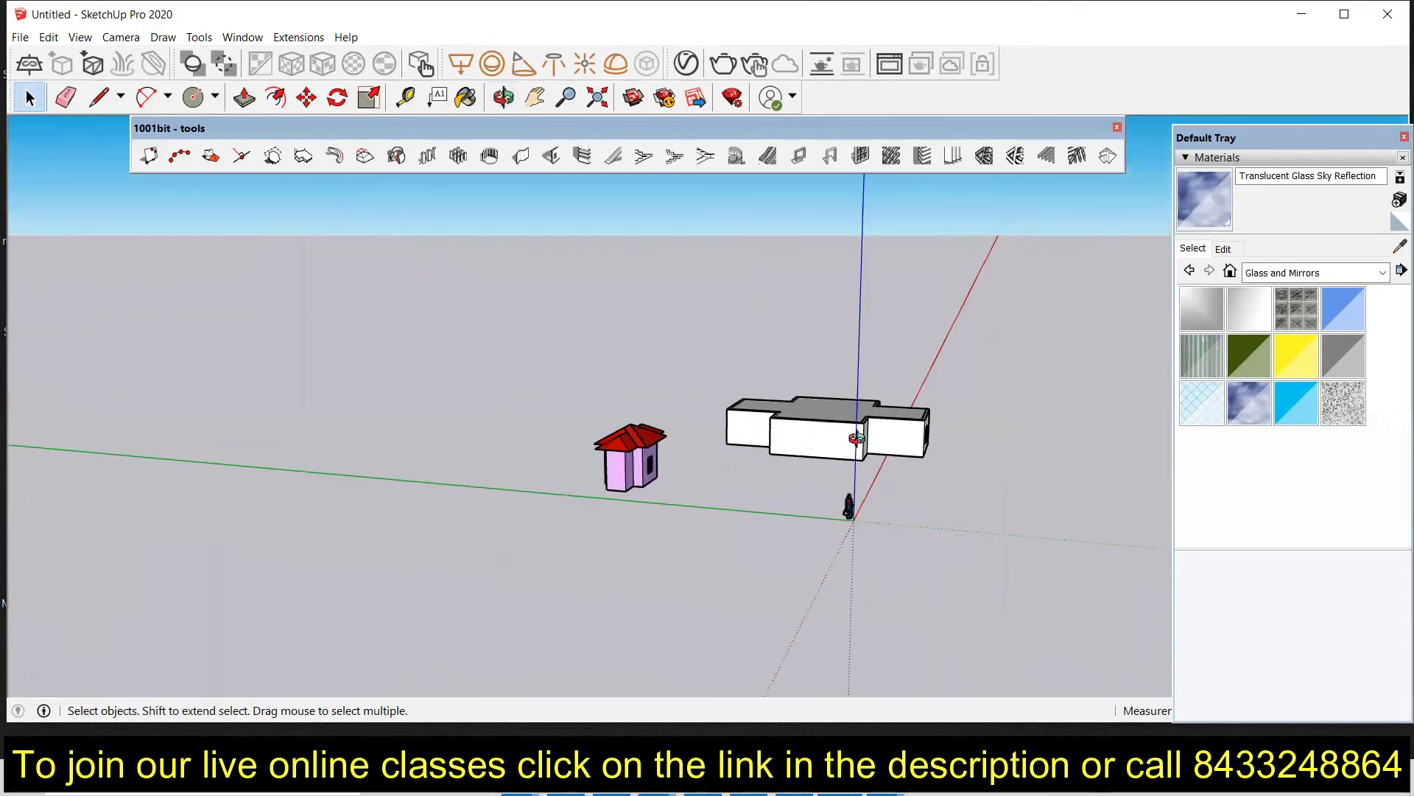
middle_click_drag(855, 439, 641, 445)
middle_click_drag(786, 478, 648, 450)
scroll(657, 467, "up", 4)
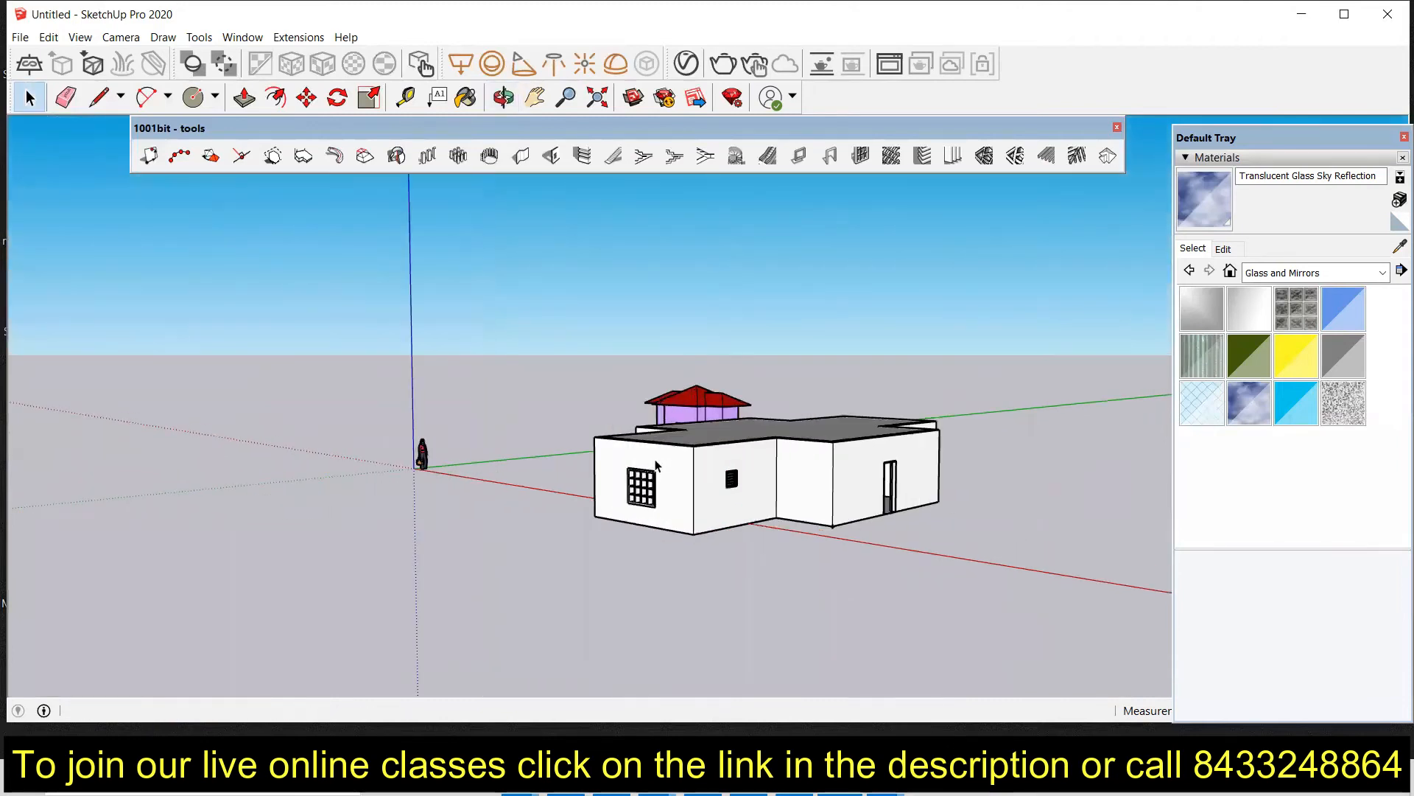
scroll(737, 496, "up", 5)
middle_click_drag(729, 483, 798, 492)
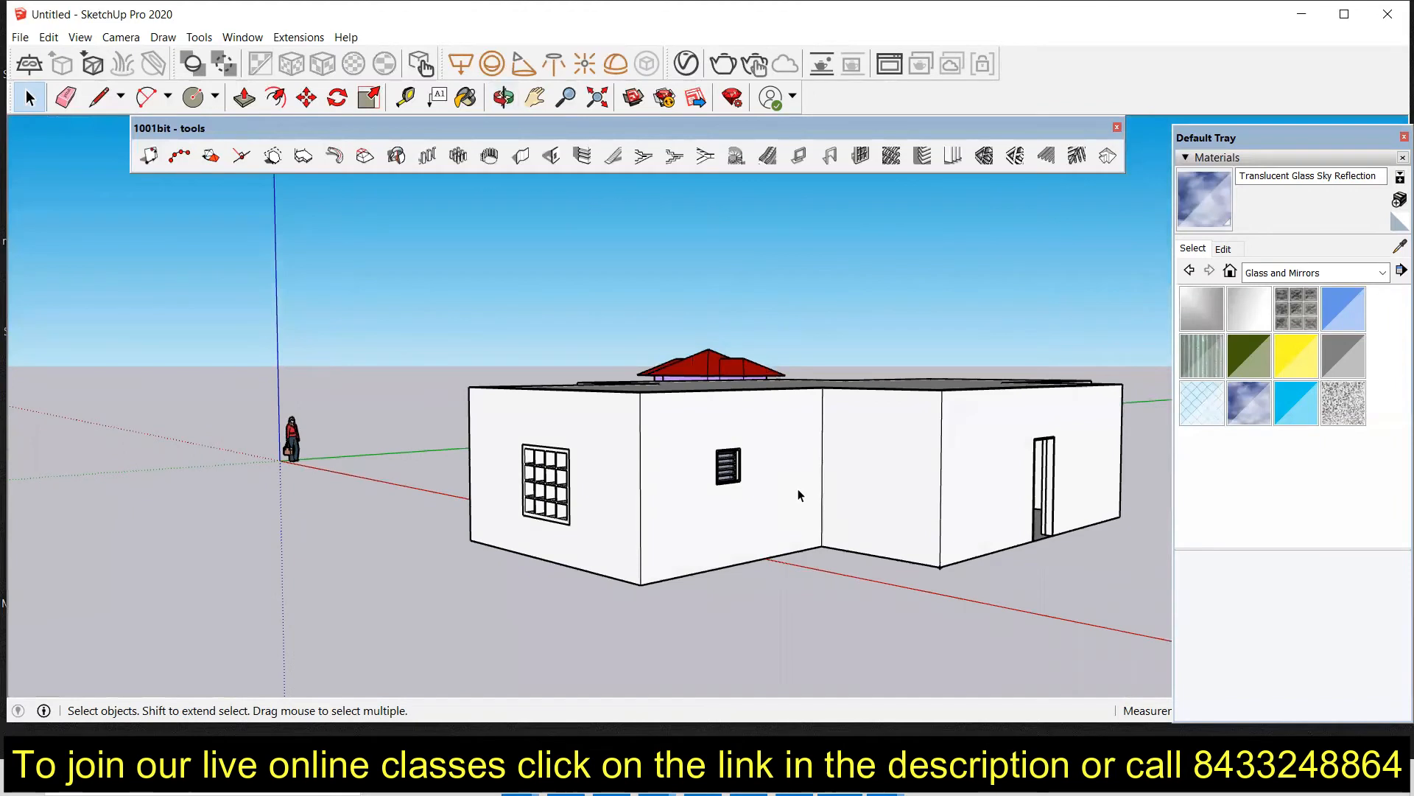
middle_click_drag(755, 564, 746, 406)
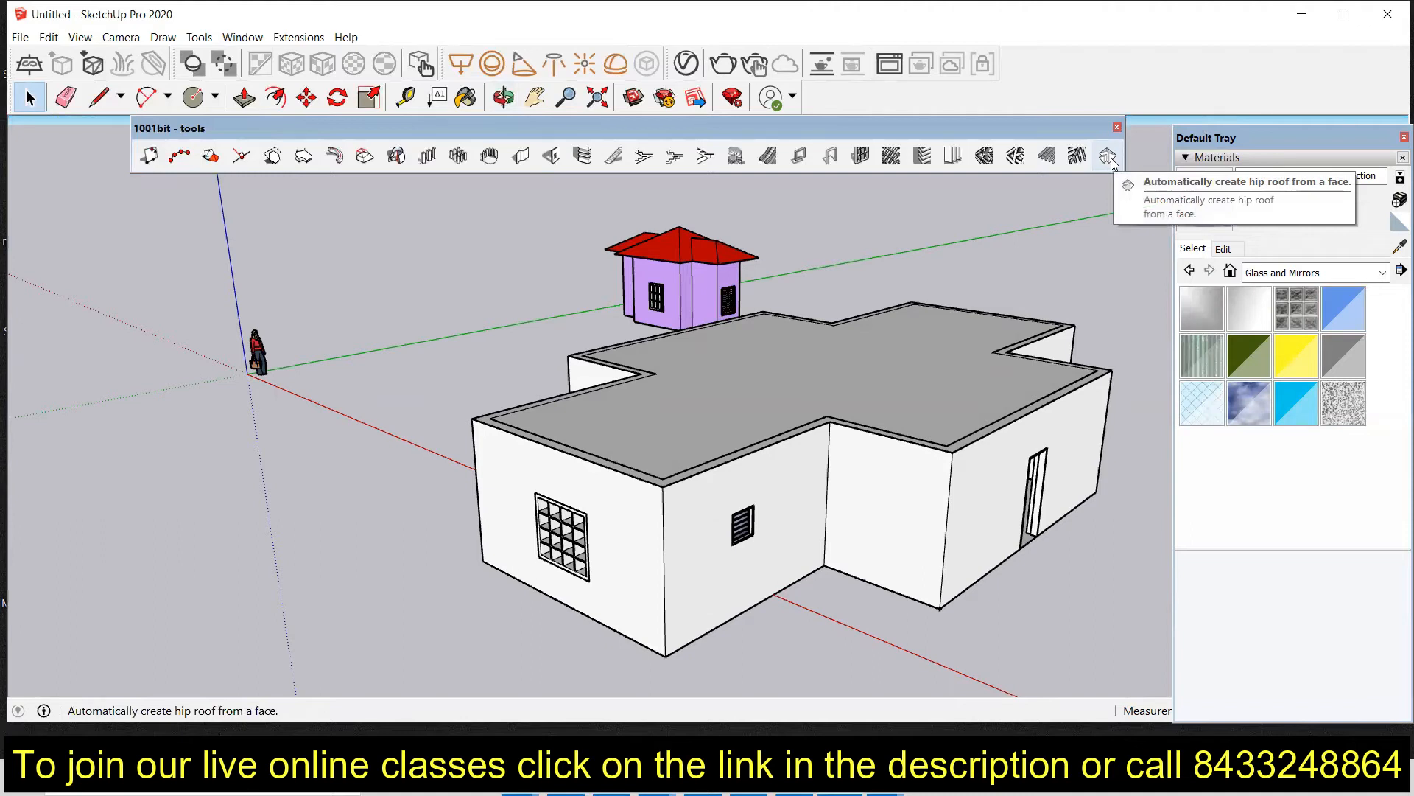
Step: Select the roof face and create a hip roof with pitch 30 and overhang 2'
left_click(855, 379)
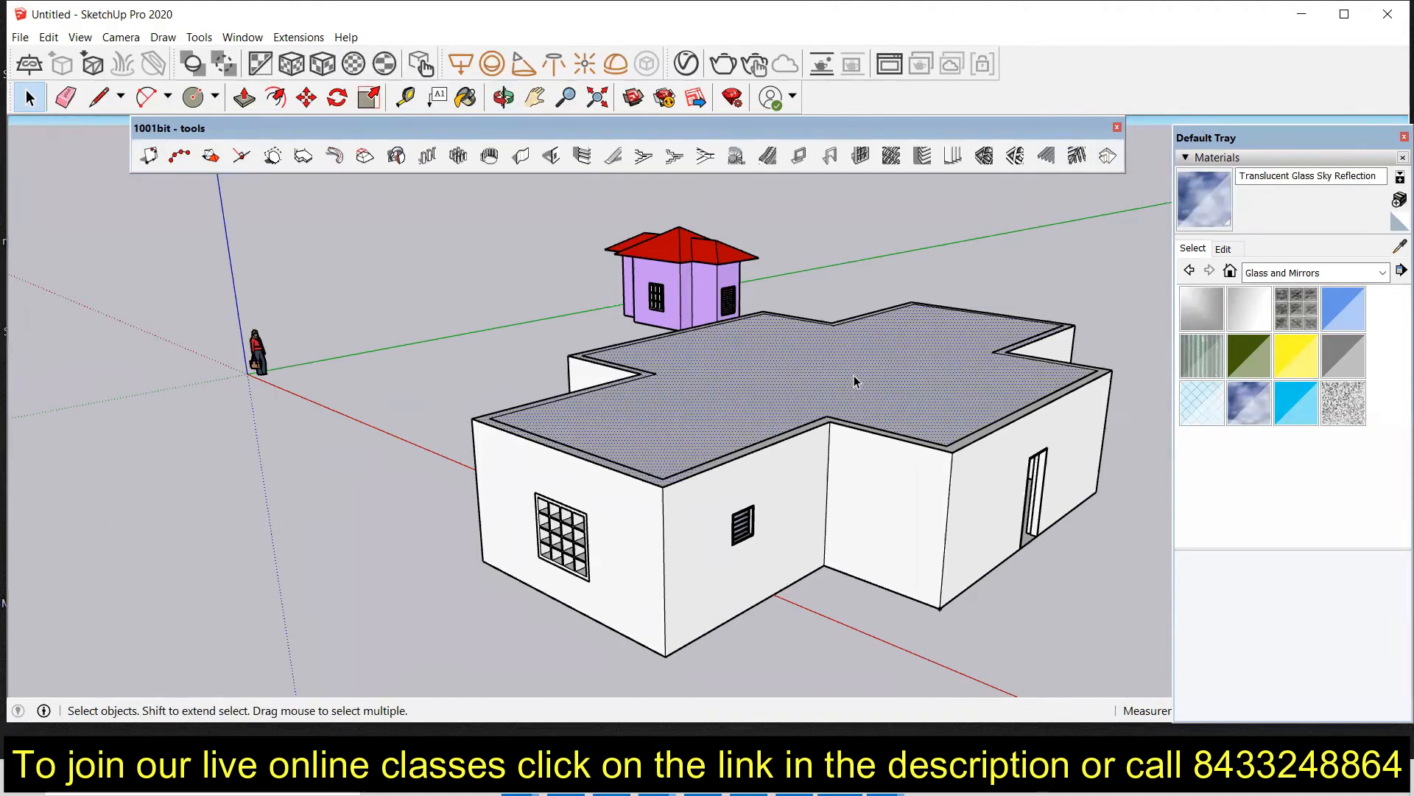
left_click(1104, 162)
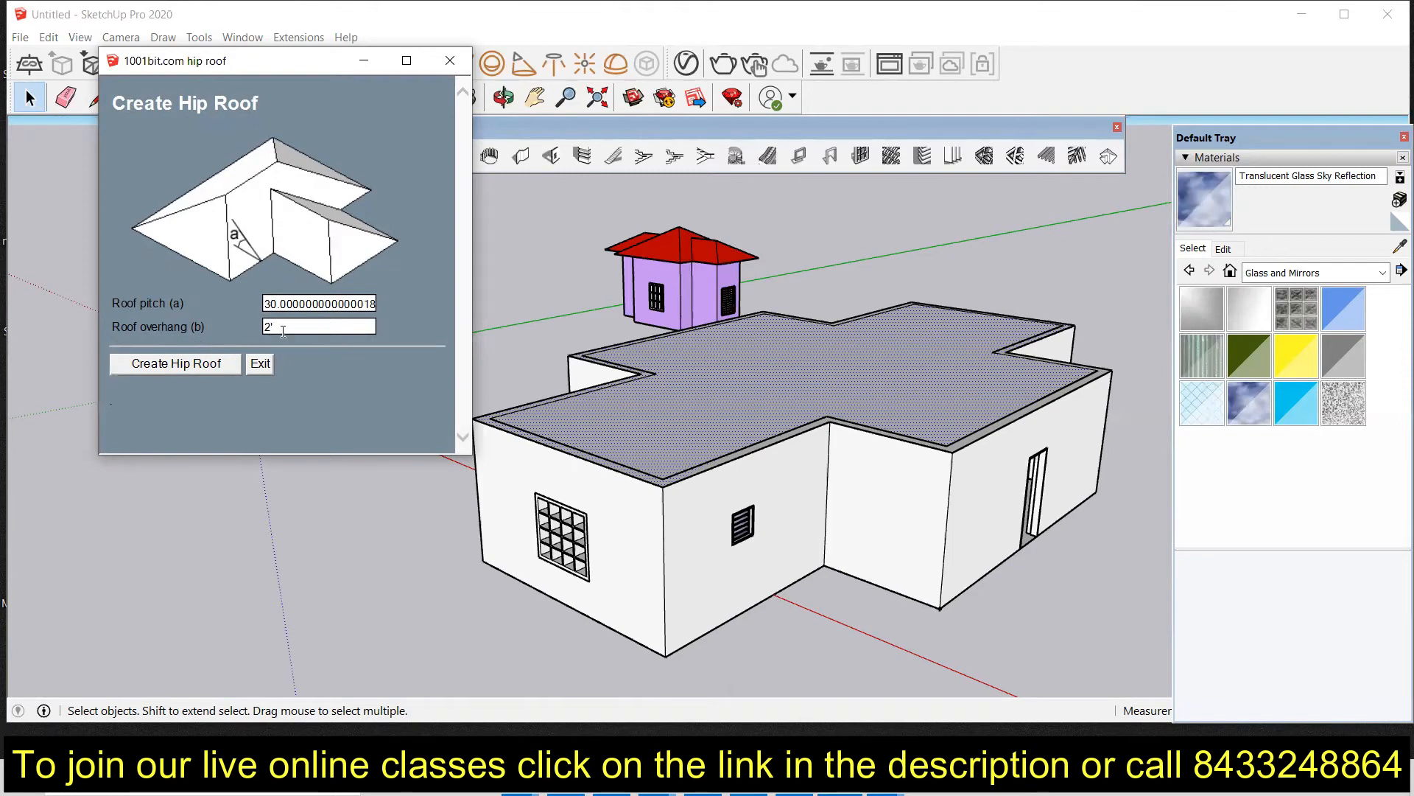
left_click(195, 363)
Step: Orbit and zoom around the house to inspect the new hip roof
key("o")
left_click_drag(556, 339, 345, 276)
middle_click_drag(345, 275, 938, 281)
middle_click_drag(449, 284, 637, 265)
mouse_move(802, 281)
middle_mouse_down()
mouse_move(675, 273)
mouse_move(653, 382)
mouse_move(618, 337)
mouse_move(723, 272)
mouse_move(815, 262)
mouse_move(790, 281)
middle_mouse_up()
scroll(672, 275, "up", 3)
scroll(670, 274, "down", 3)
scroll(377, 422, "up", 4)
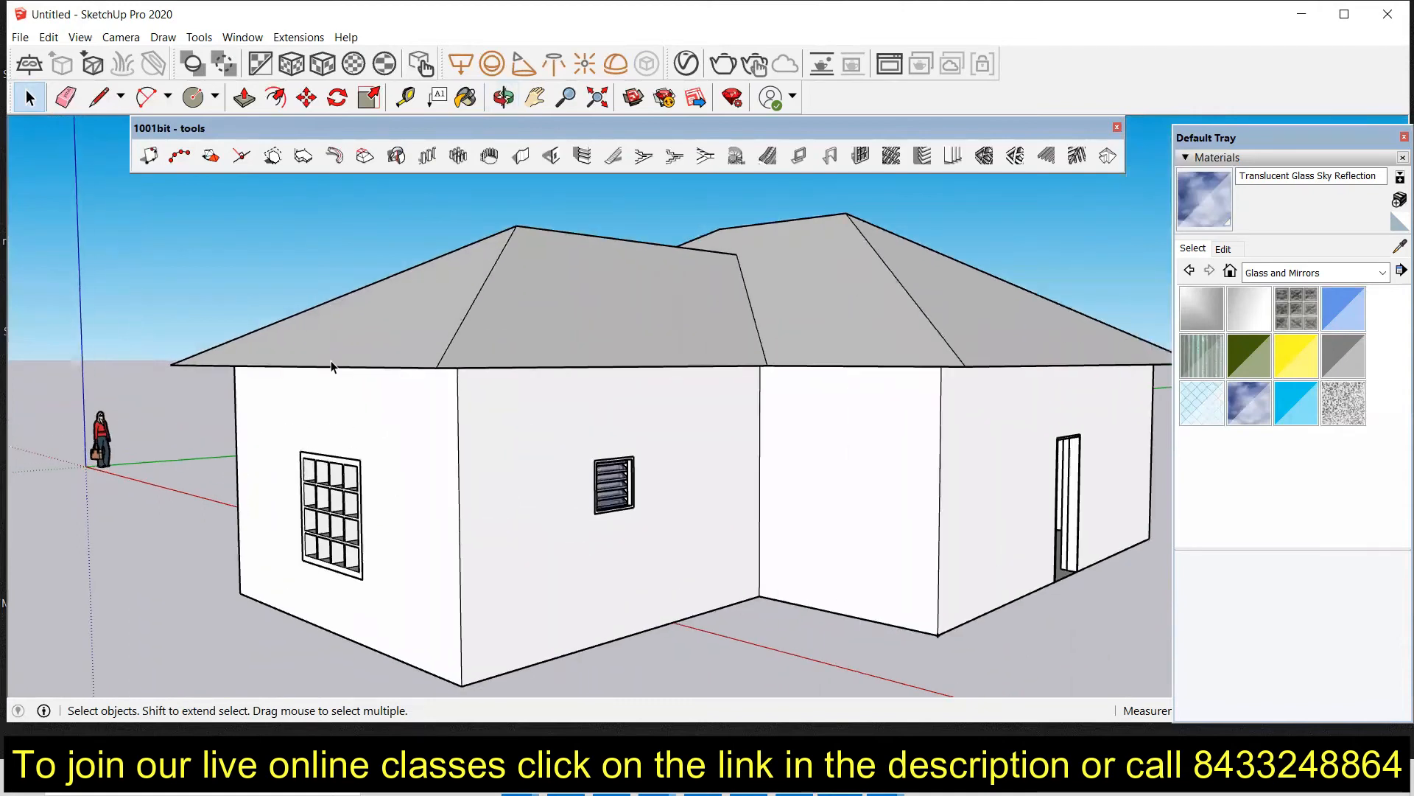
scroll(330, 360, "down", 2)
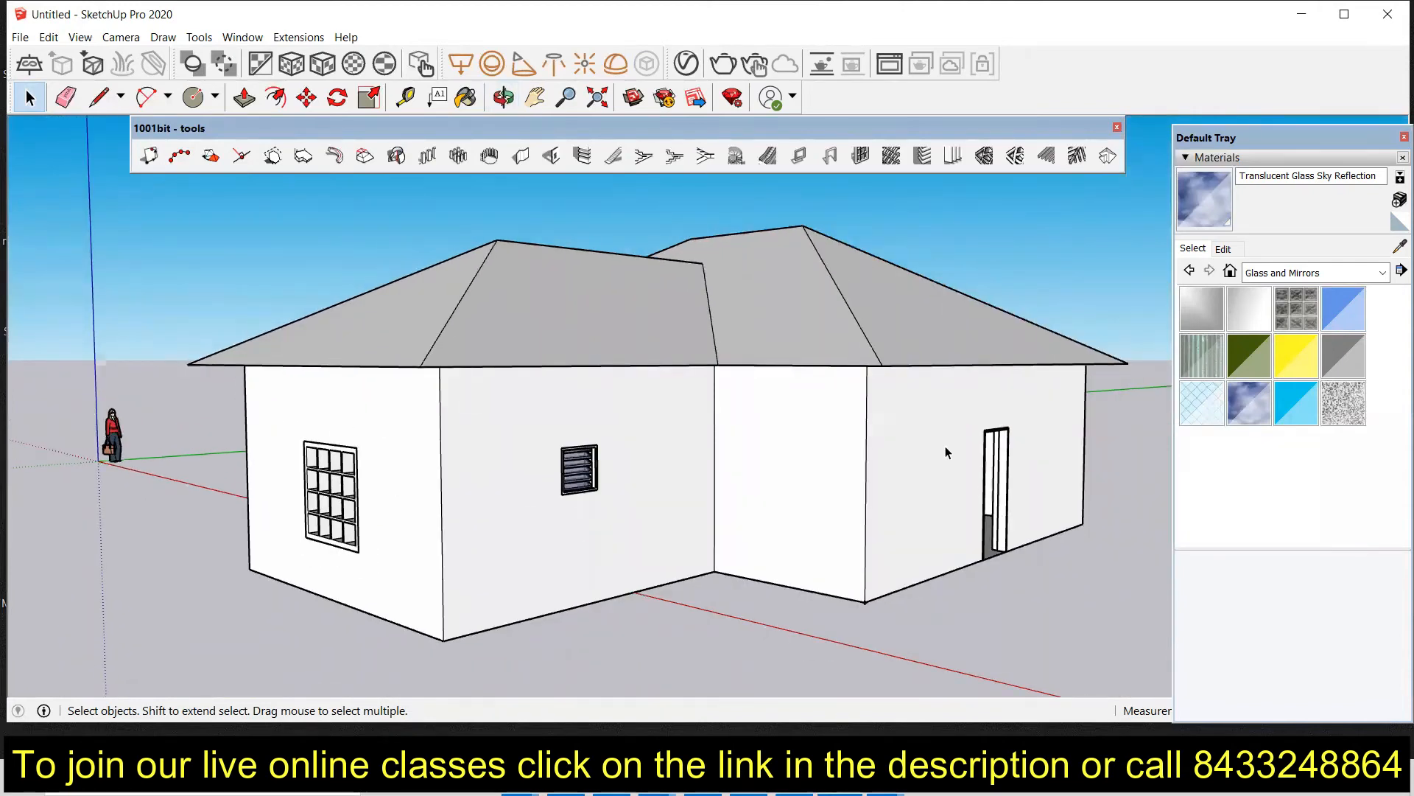
scroll(944, 444, "up", 6)
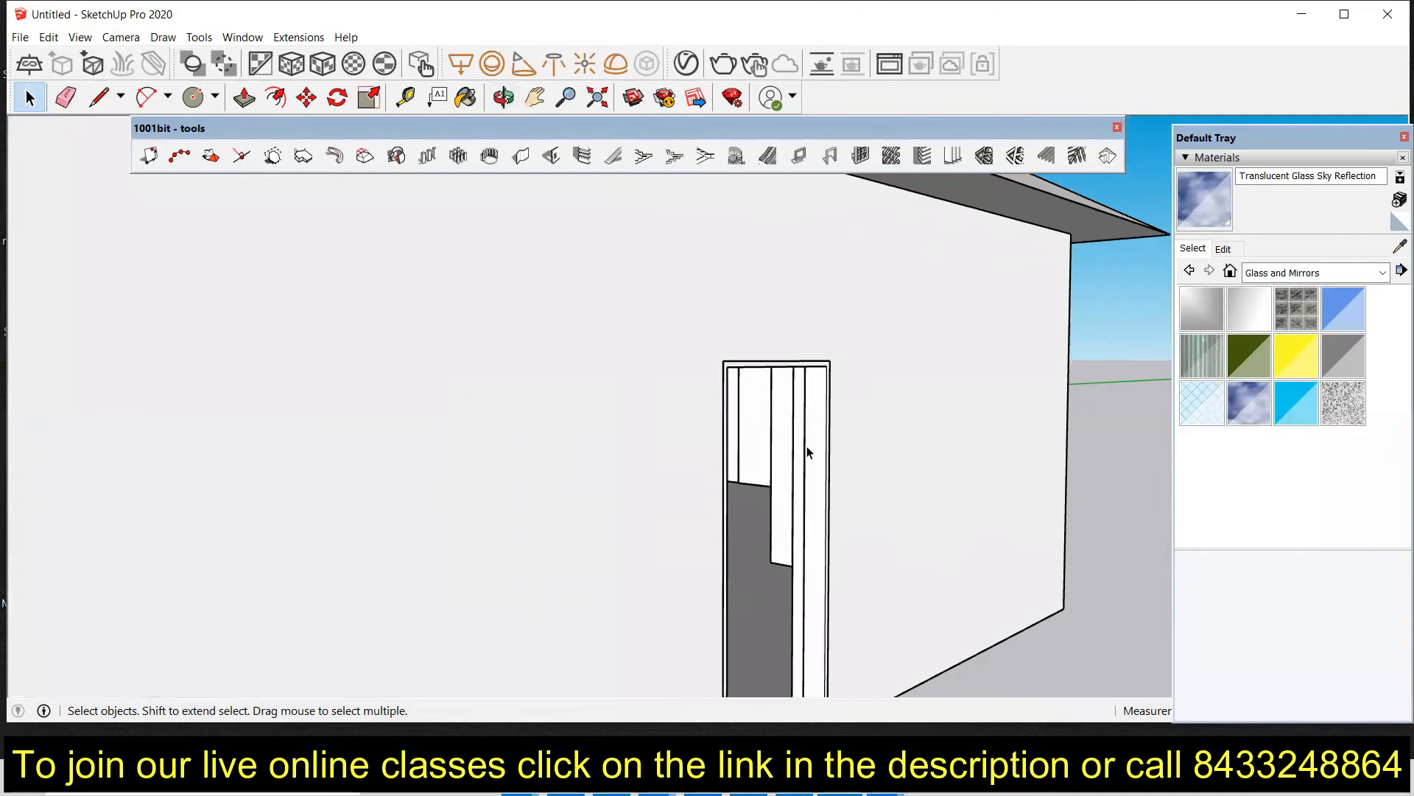
Step: Open the door opening's group and zoom in on the doorway
double_click(814, 455)
left_click(813, 455)
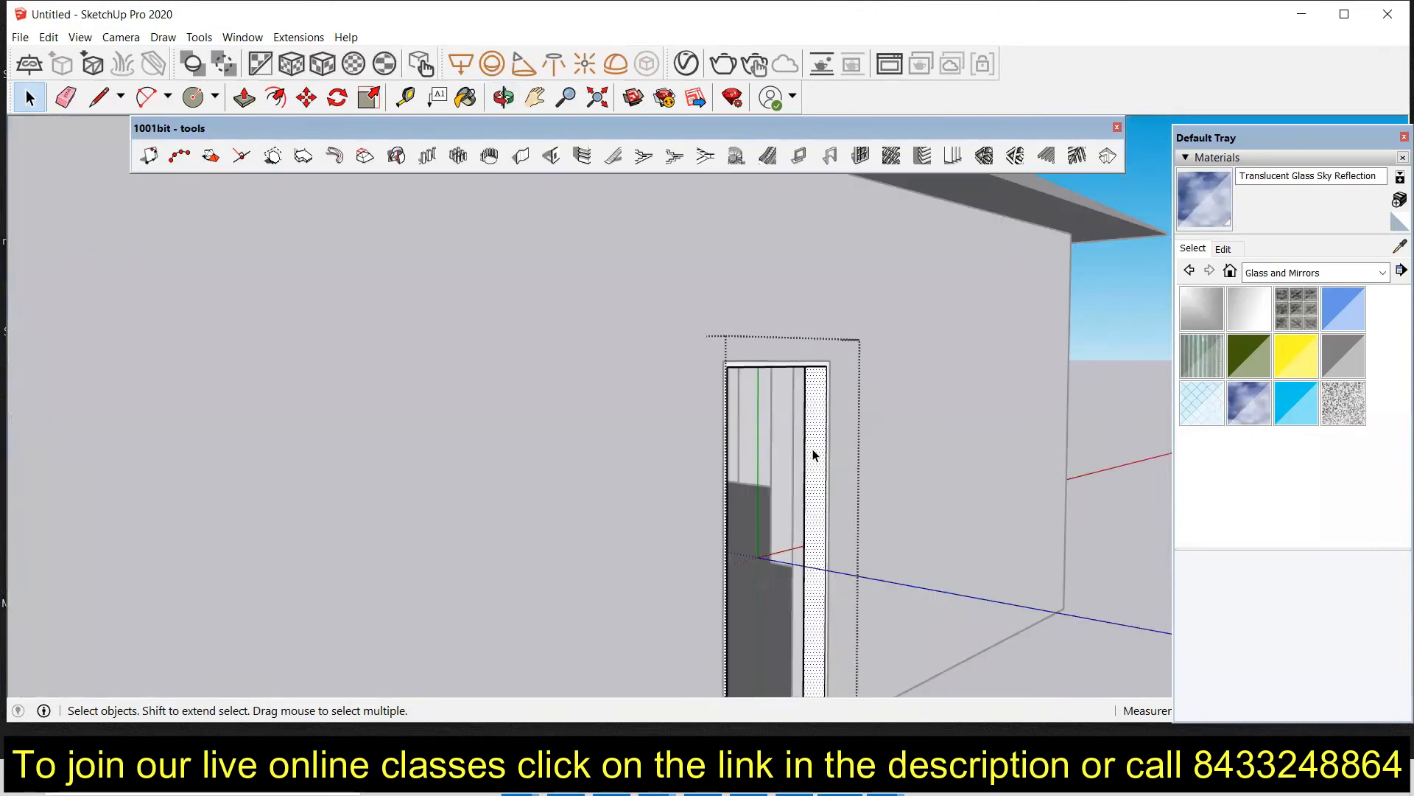
middle_click_drag(819, 390, 486, 358)
scroll(366, 370, "up", 5)
scroll(365, 369, "down", 3)
left_click(780, 462)
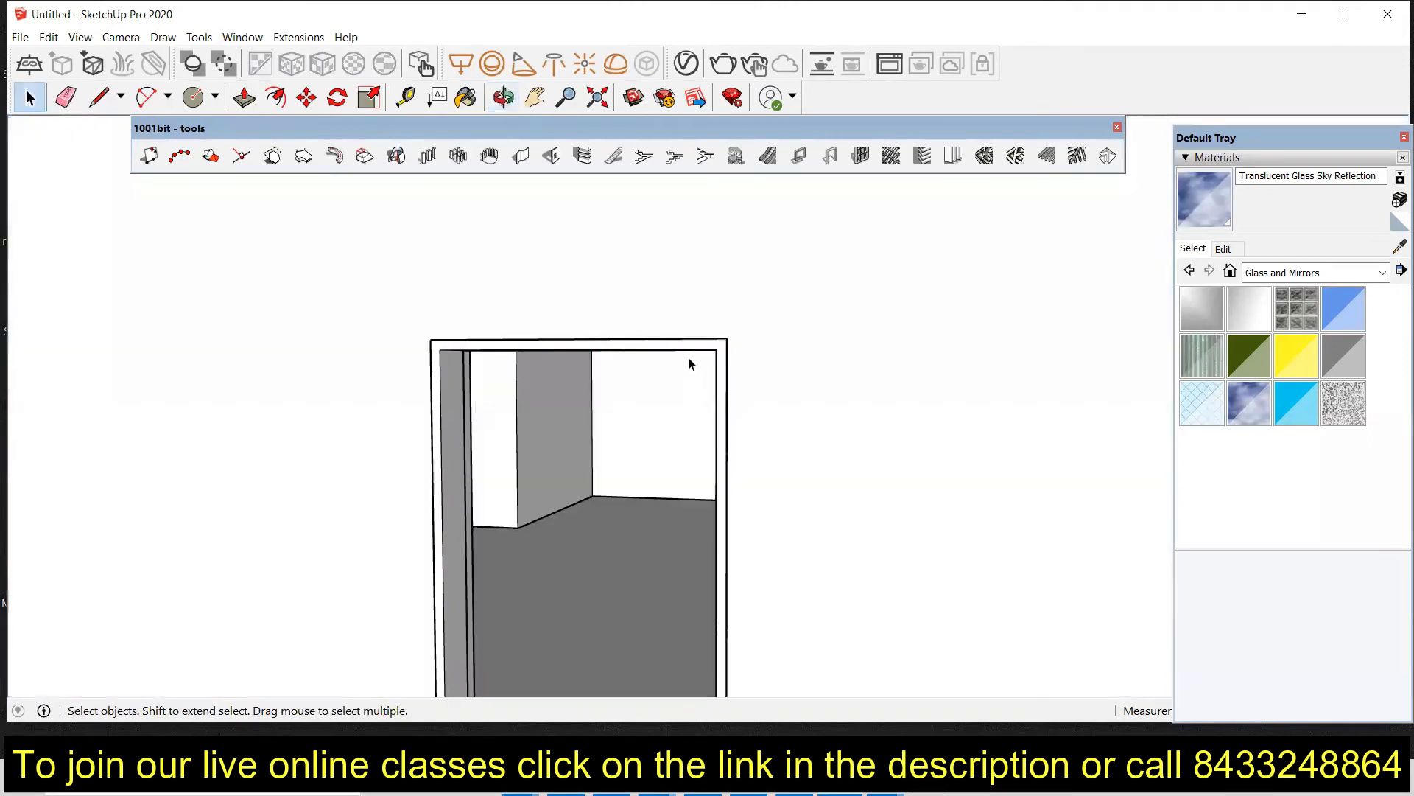